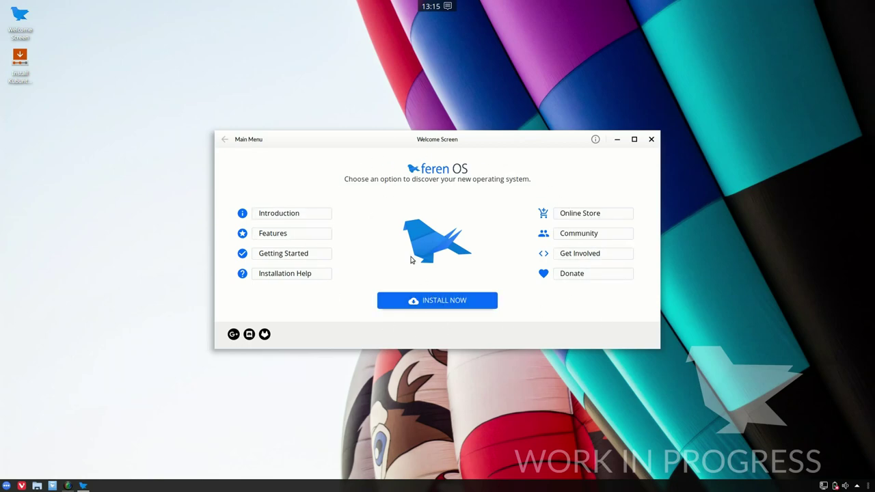
Start the Kubuntu installer from the desktop and accept English with the English (UK) keyboard layout
left_click(651, 138)
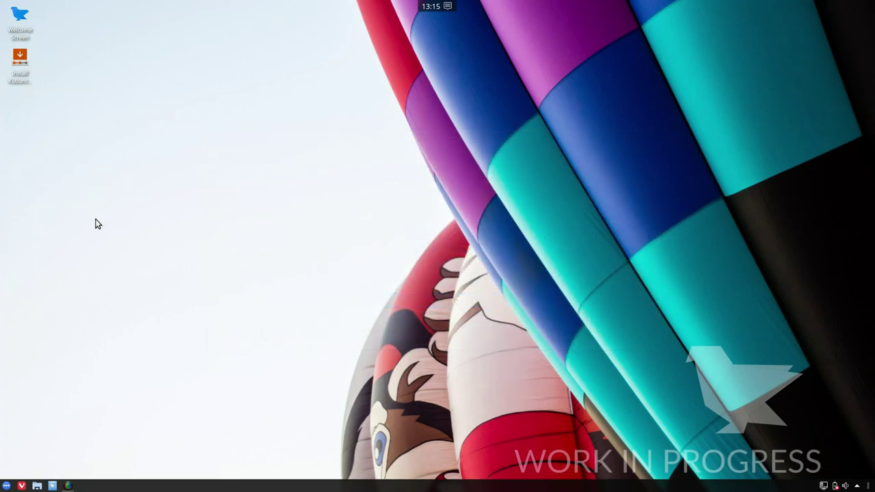
left_click(20, 60)
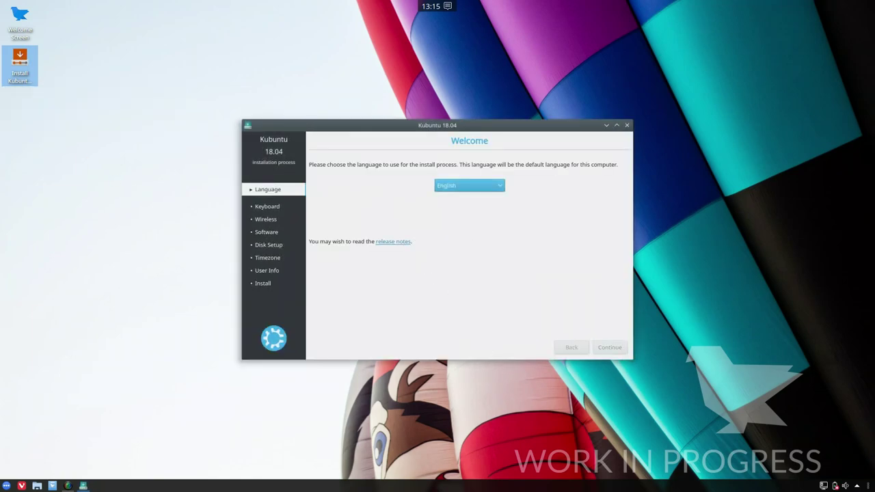
key("Return")
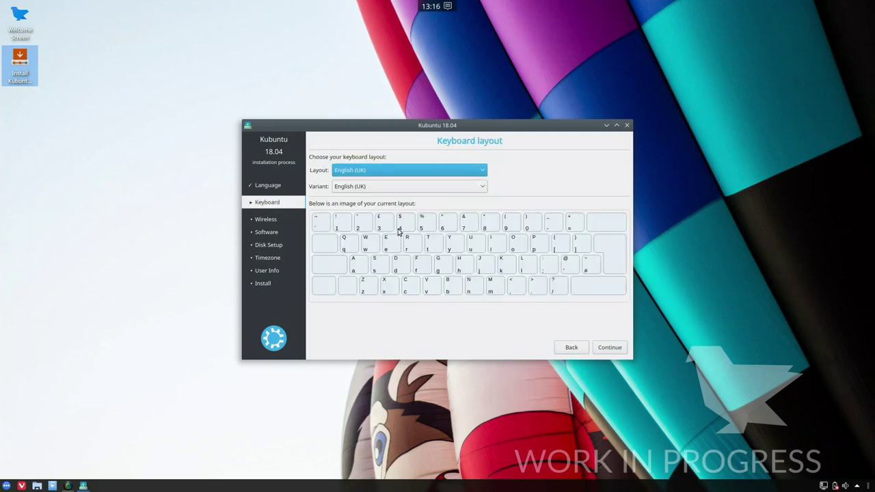
left_click(607, 347)
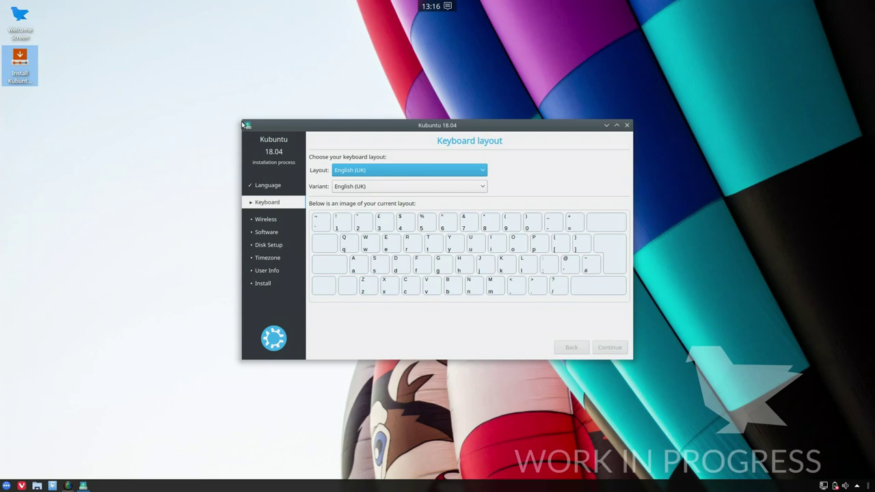
Reposition the installer window and accept the normal installation with updates and third-party software enabled
left_click_drag(239, 119, 186, 70)
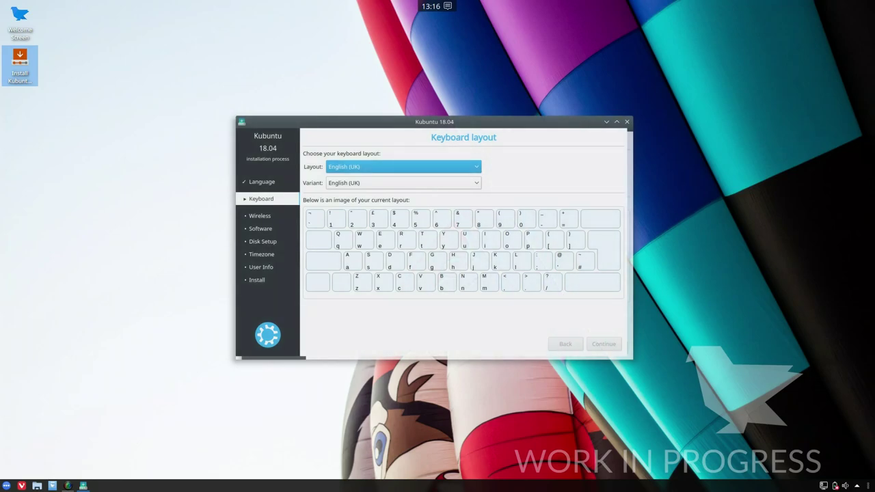
left_click_drag(506, 125, 489, 136)
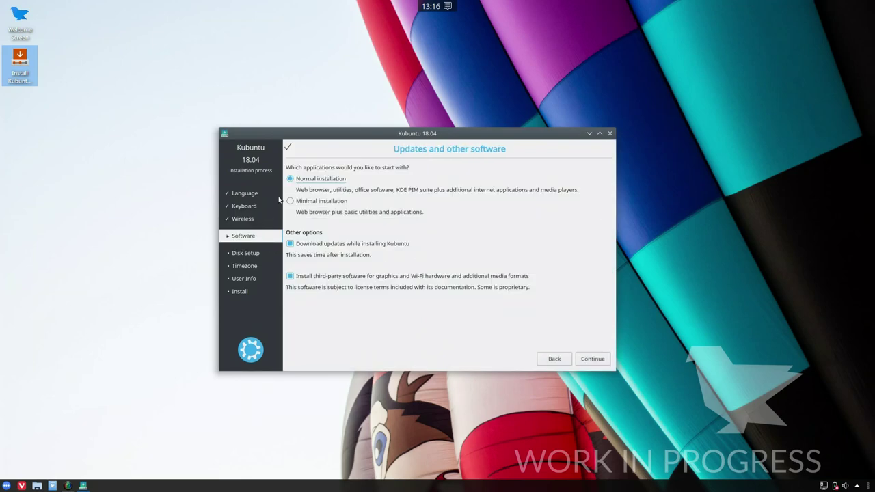
left_click(591, 359)
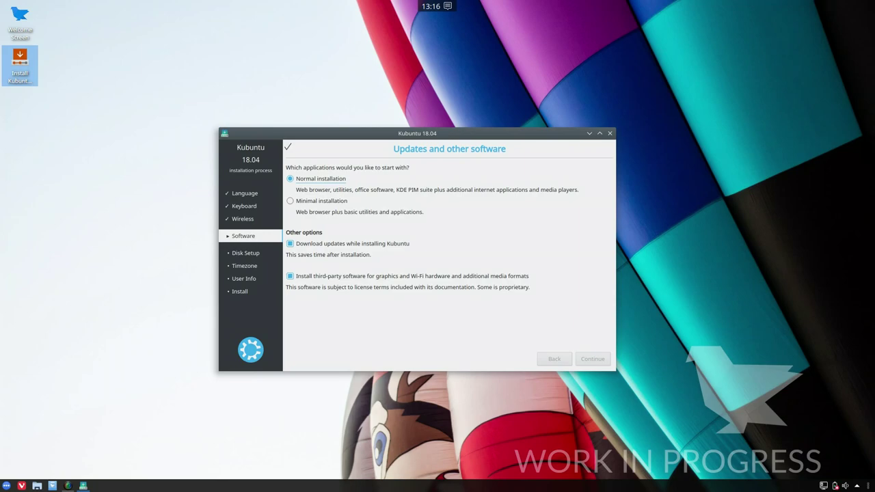
Examine the applications in the launcher's Development, Education, Graphics and Internet categories
left_click(31, 329)
left_click(5, 485)
mouse_move(69, 311)
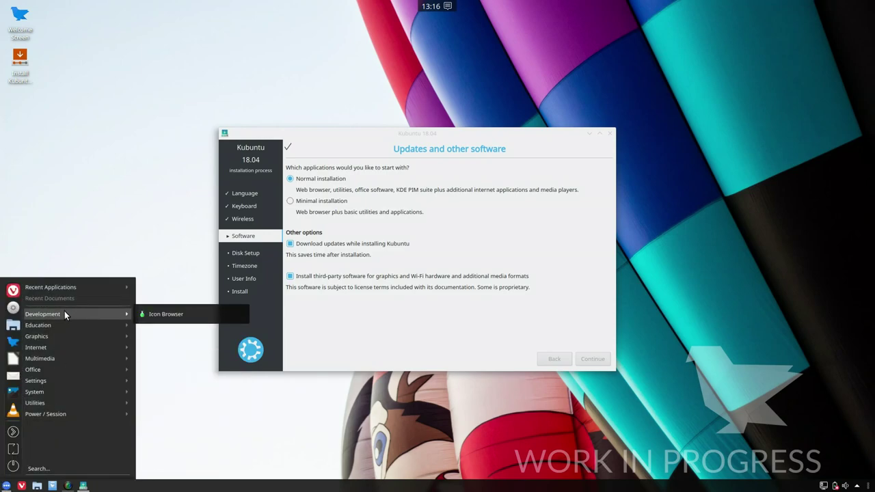
mouse_move(65, 326)
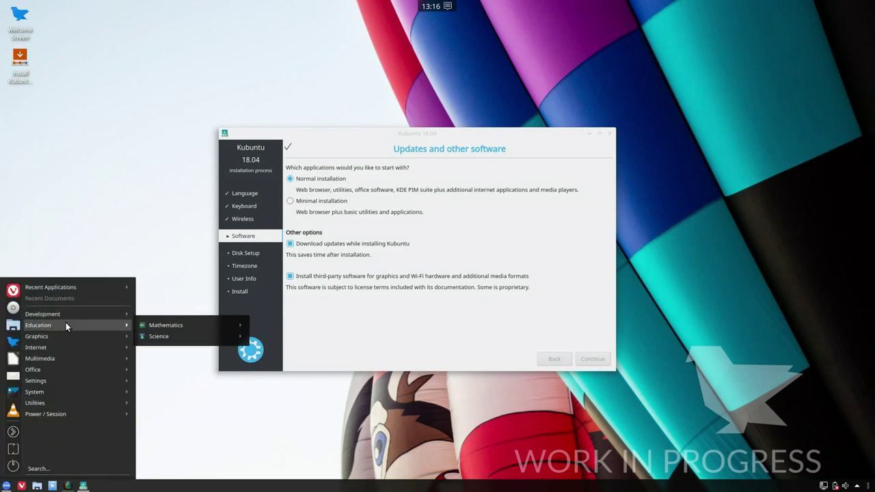
mouse_move(166, 326)
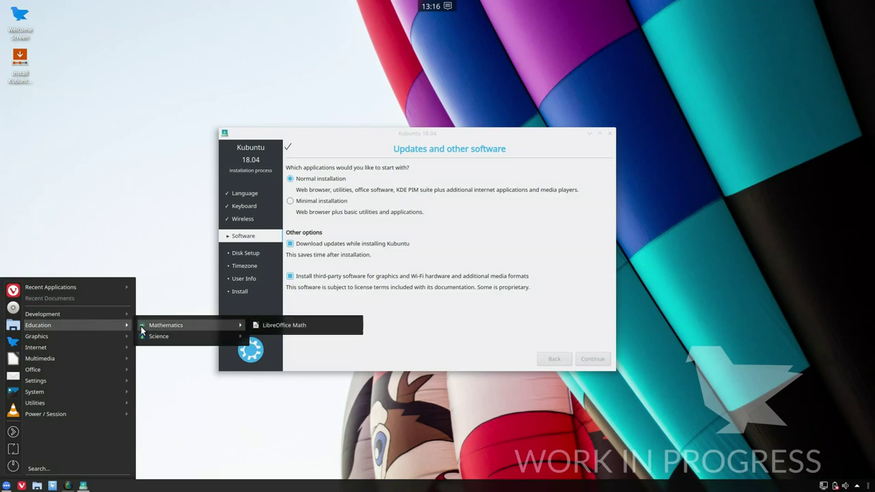
mouse_move(94, 336)
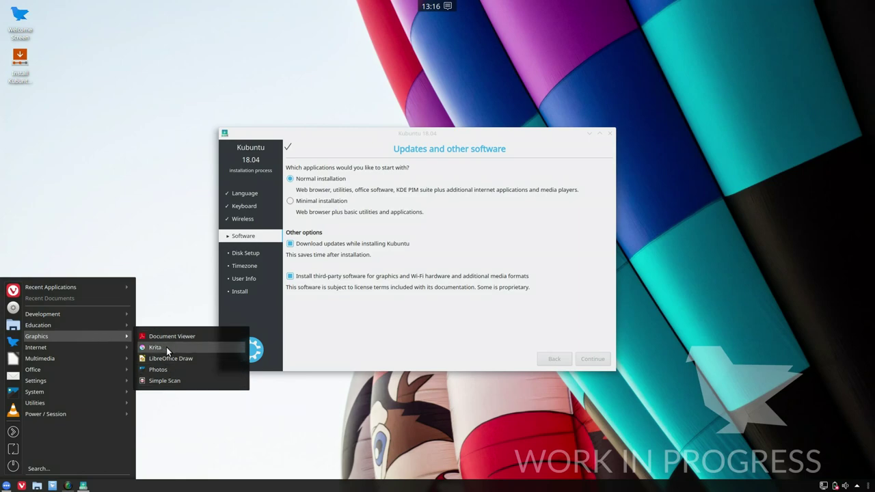
mouse_move(121, 347)
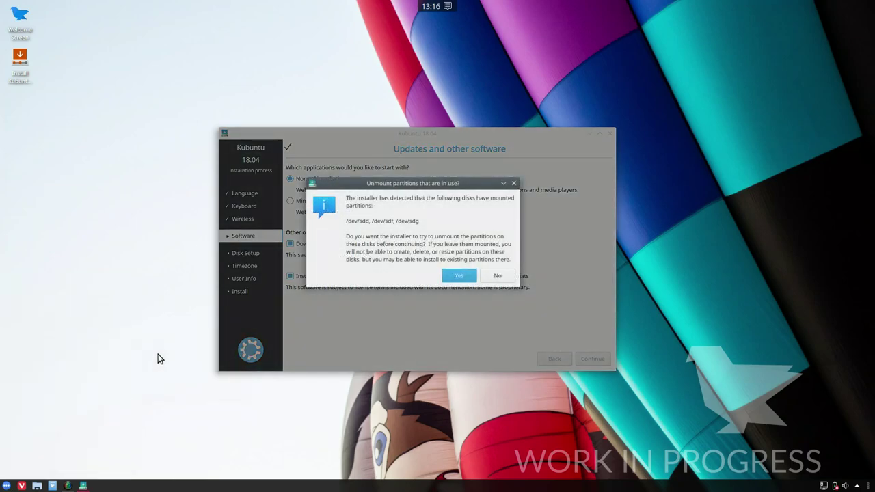
Allow the installer to unmount the disk partitions that are in use
left_click(470, 277)
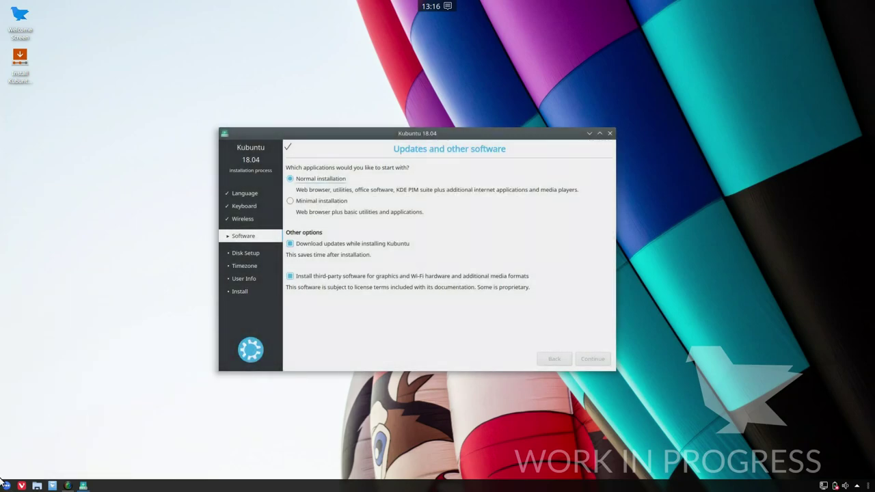
Examine the applications in the launcher's remaining categories, including Multimedia, Office and System, and close the launcher
left_click(5, 486)
mouse_move(47, 350)
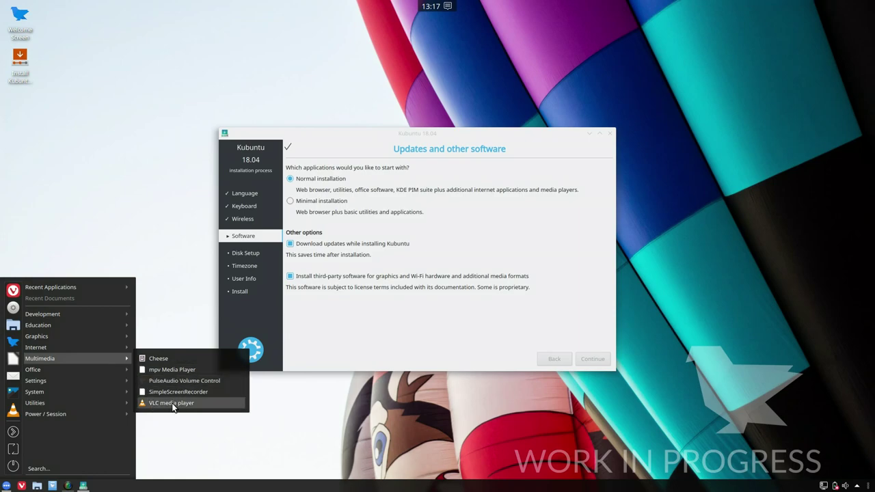
mouse_move(55, 371)
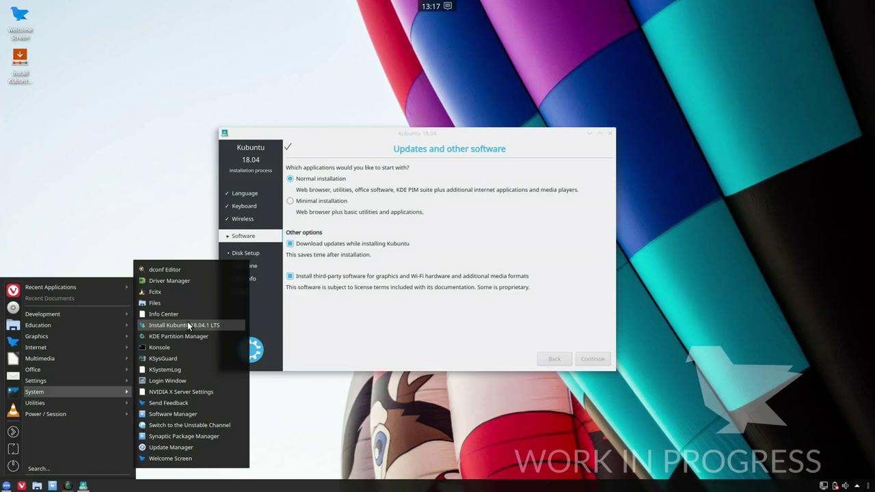
mouse_move(137, 319)
mouse_move(88, 391)
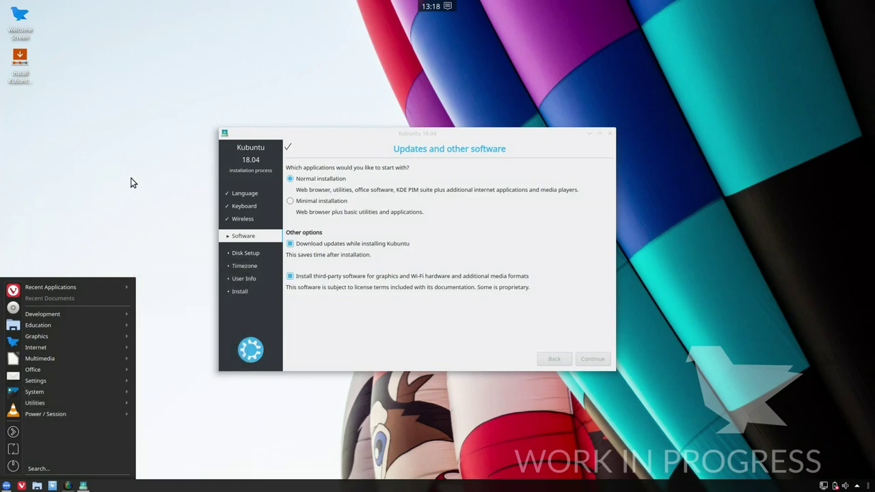
left_click(119, 252)
Try the blurred teal wallpaper and the purple geometric wallpaper on the desktop through its configuration
right_click(85, 190)
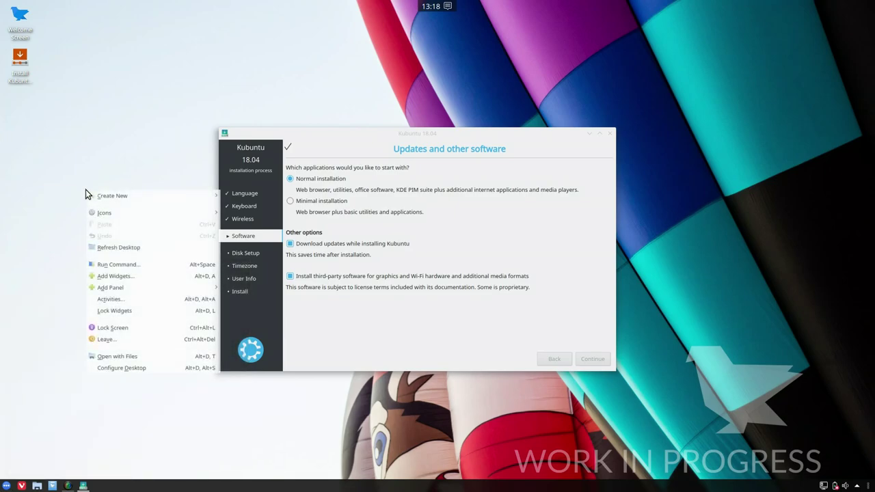
left_click(110, 369)
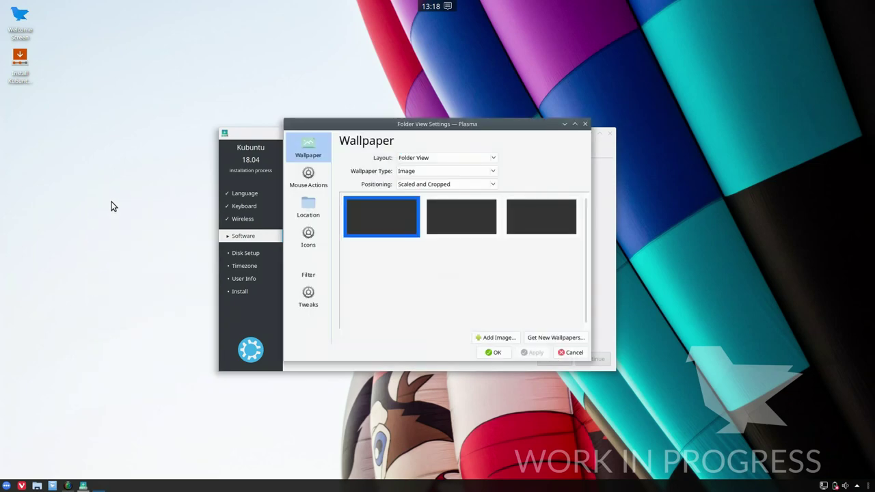
left_click_drag(328, 127, 189, 279)
left_click(277, 254)
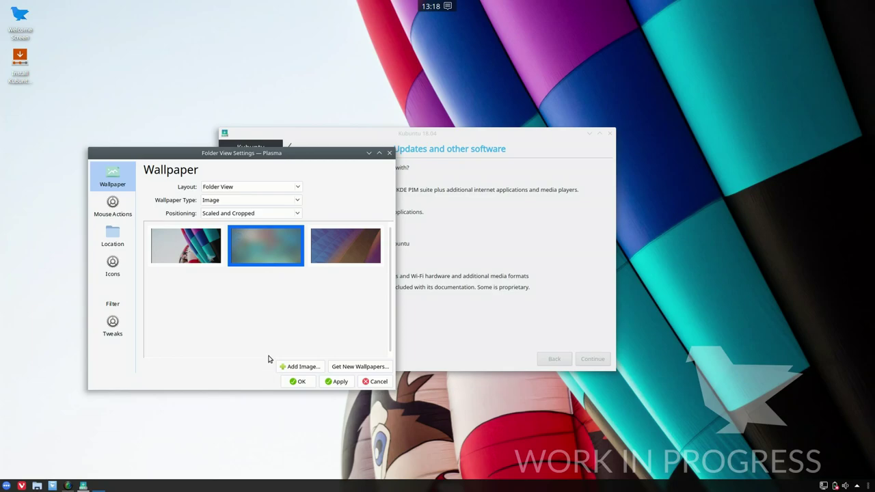
left_click(335, 383)
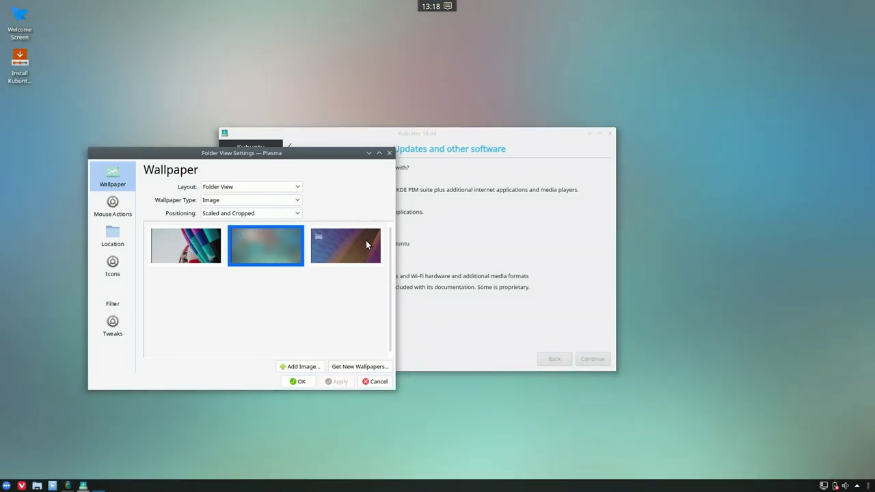
left_click(317, 235)
left_click(326, 382)
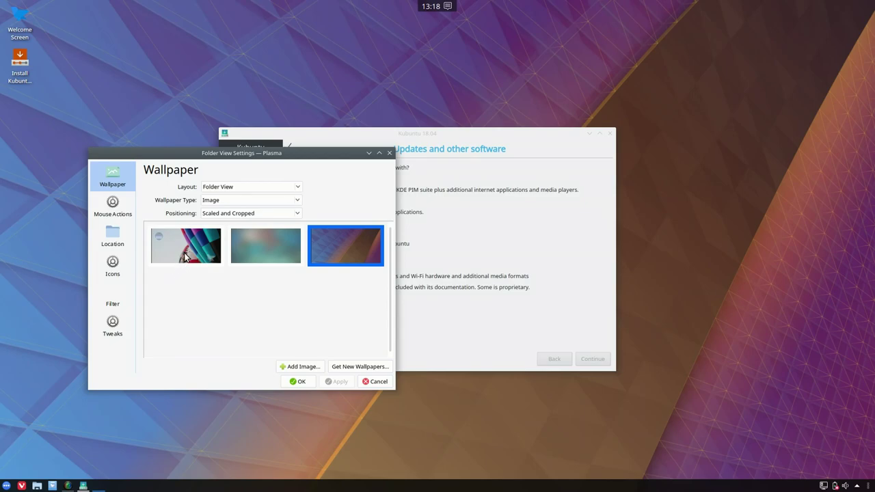
Apply the hot-air balloon wallpaper to the desktop and close the desktop settings
left_click(184, 256)
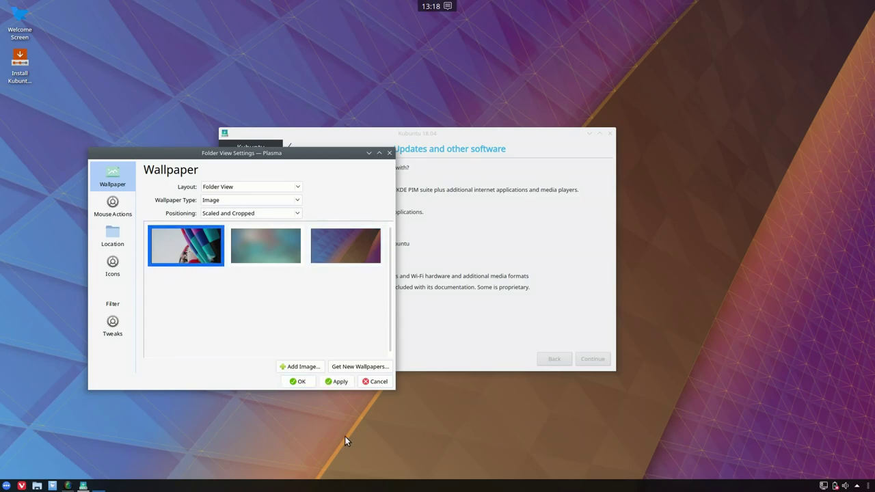
left_click(339, 384)
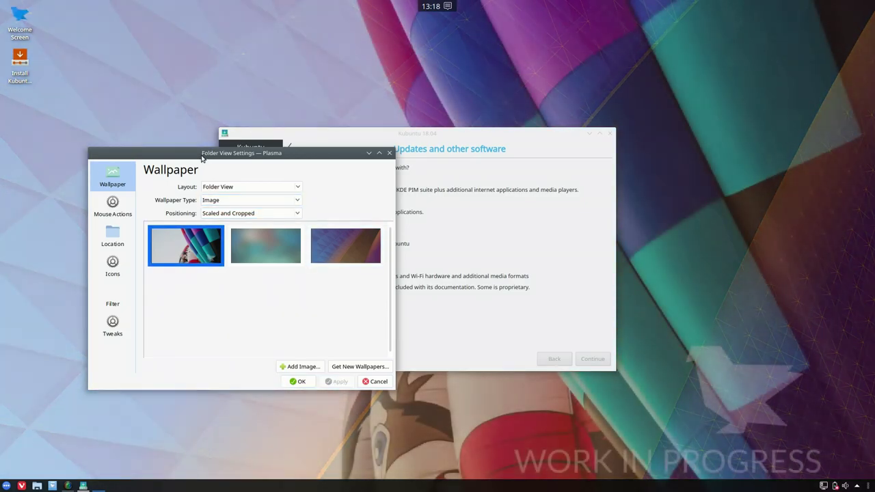
left_click_drag(214, 152, 174, 155)
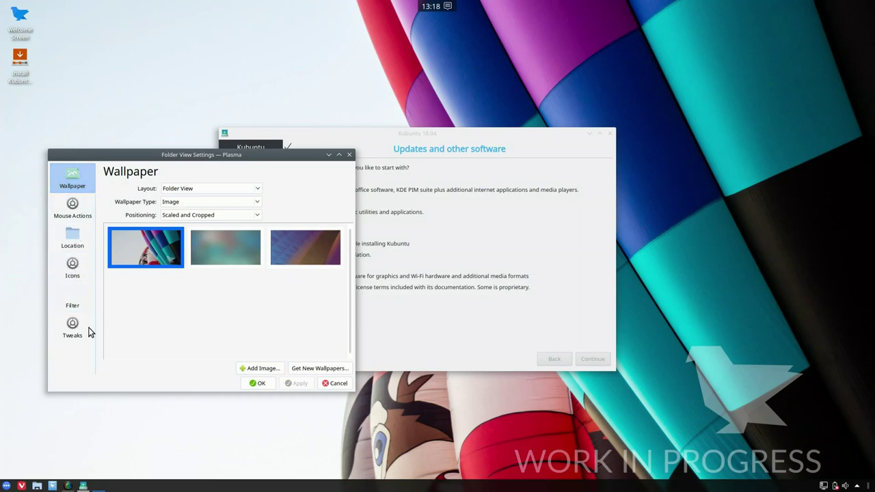
left_click(335, 383)
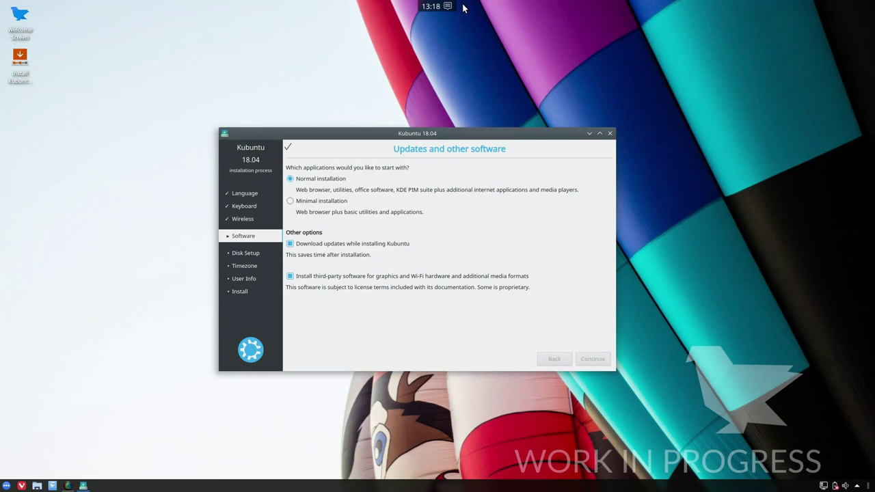
Open the clock's calendar and check the marked event days in September 2018
left_click(430, 8)
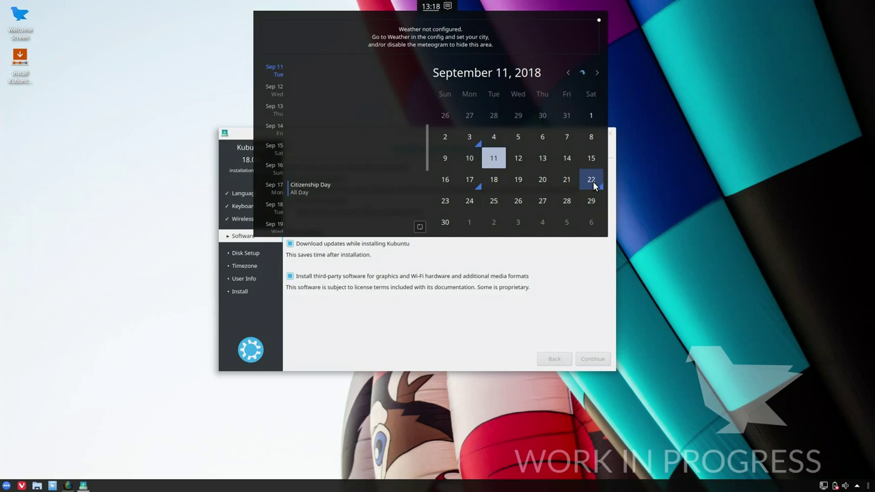
mouse_move(593, 186)
mouse_move(474, 183)
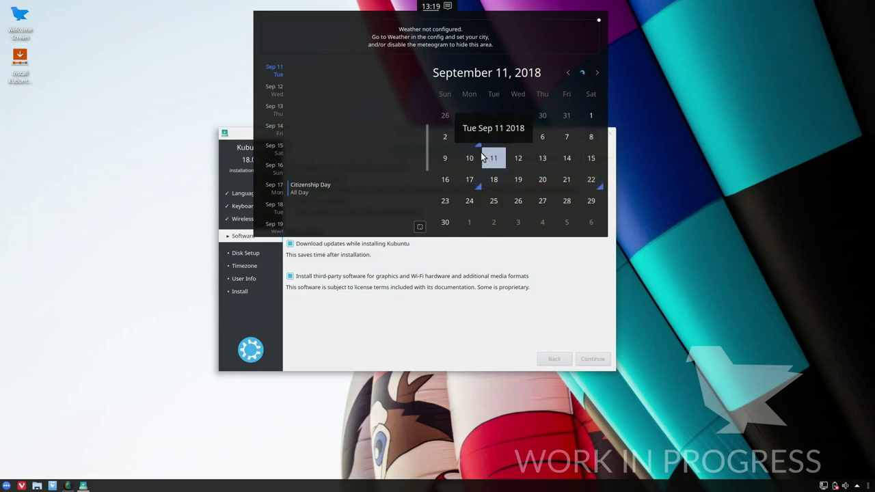
mouse_move(470, 138)
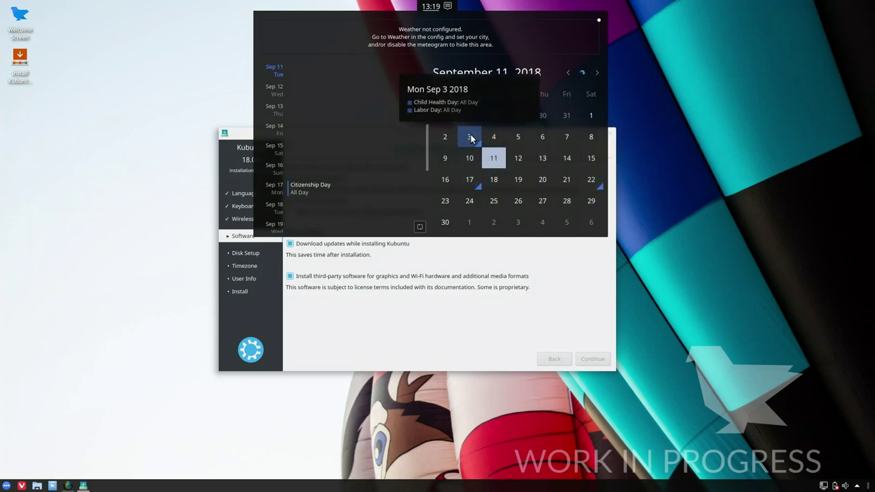
View the notifications list, compare it with the calendar pop-up and close both
left_click(446, 6)
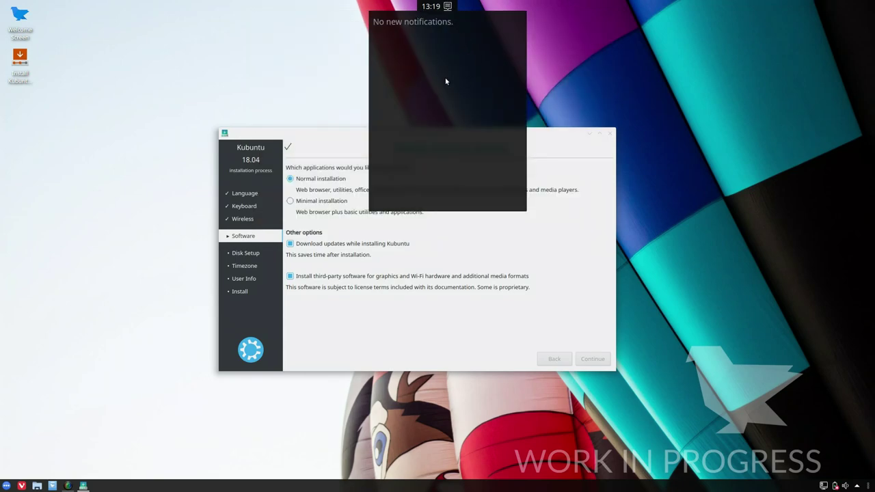
left_click(434, 8)
left_click(447, 6)
left_click(820, 282)
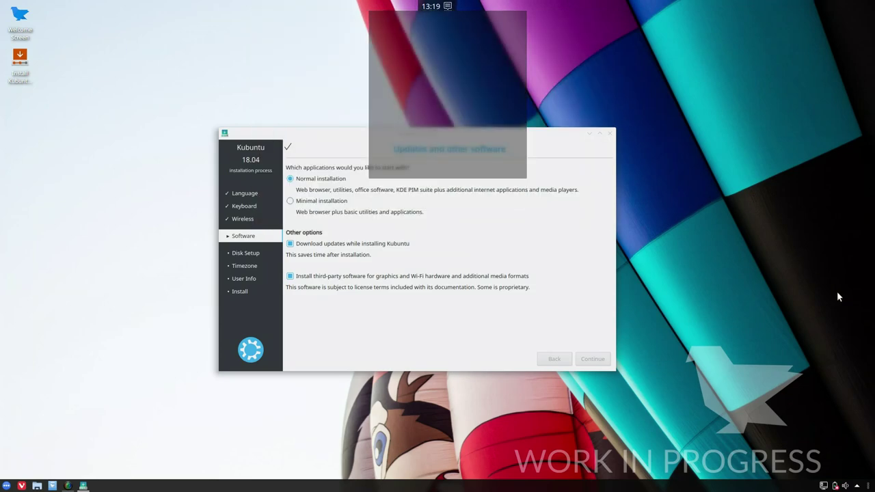
left_click(449, 7)
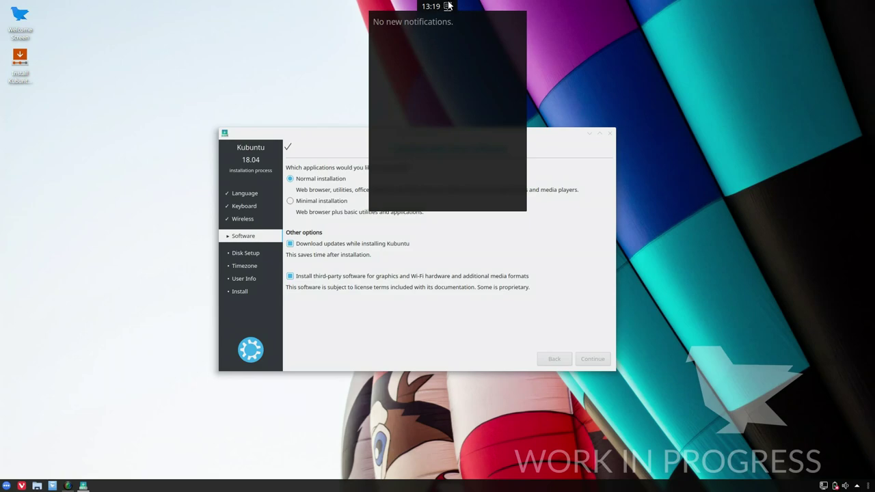
left_click(433, 8)
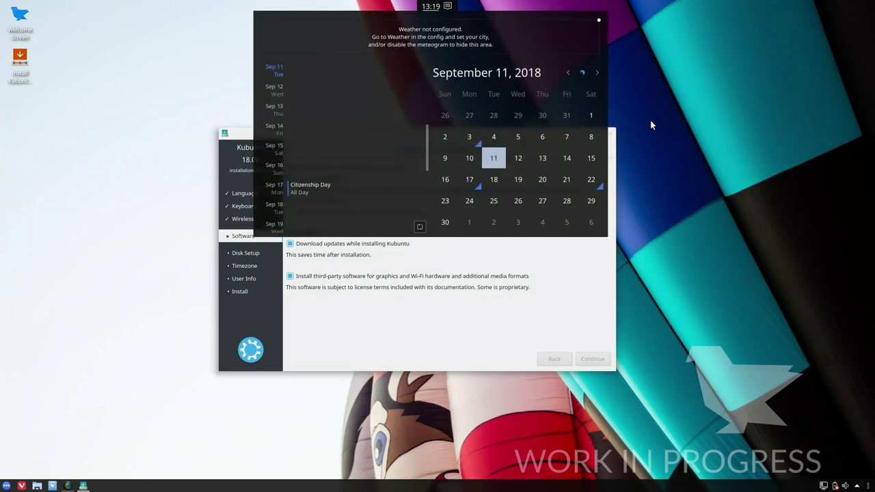
left_click(432, 6)
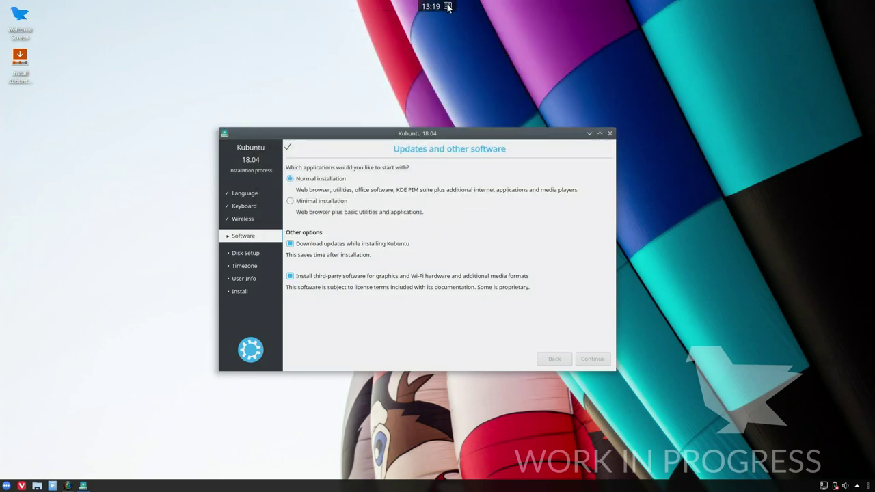
left_click(754, 366)
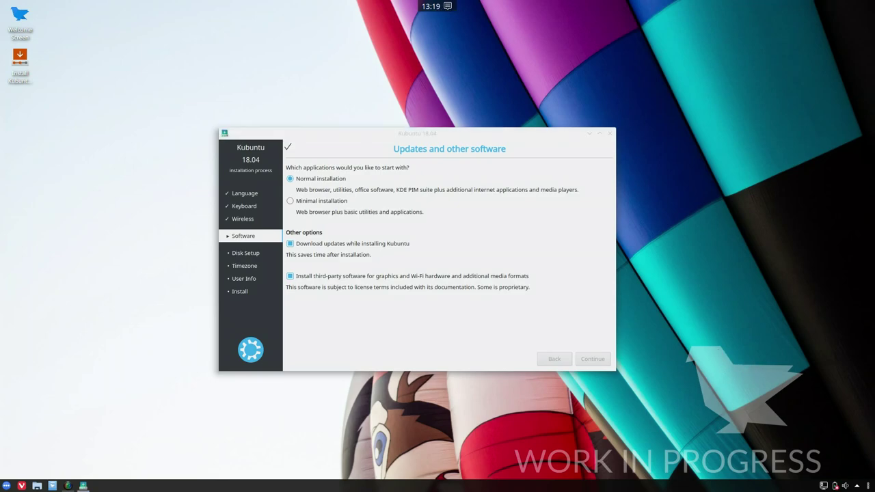
Show and hide the bottom panel's editing controls, and try locking and unlocking its widgets
left_click(868, 486)
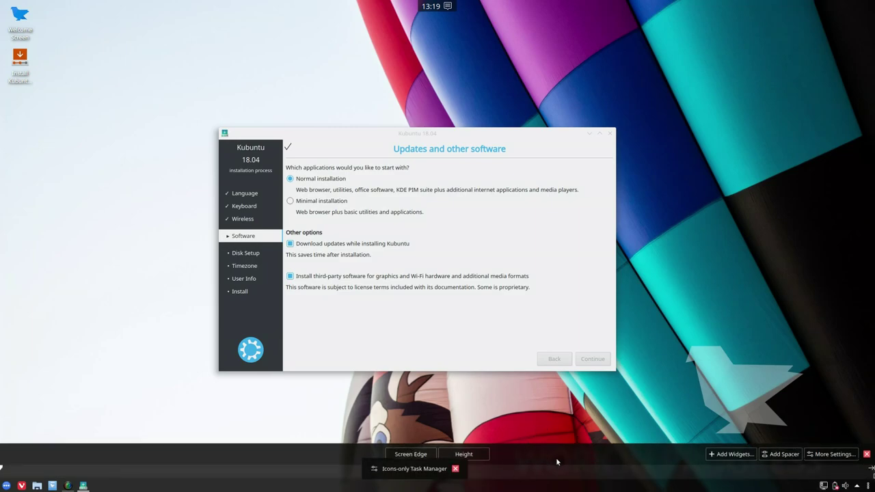
left_click(867, 486)
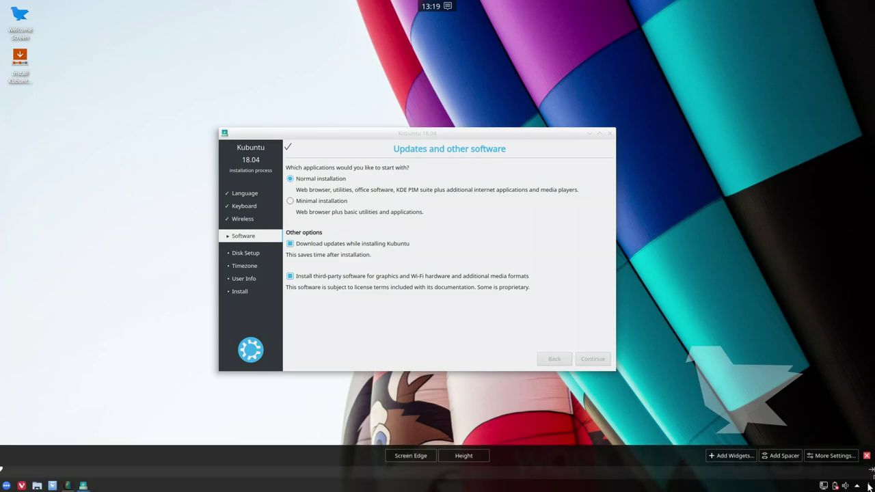
right_click(333, 485)
mouse_move(404, 475)
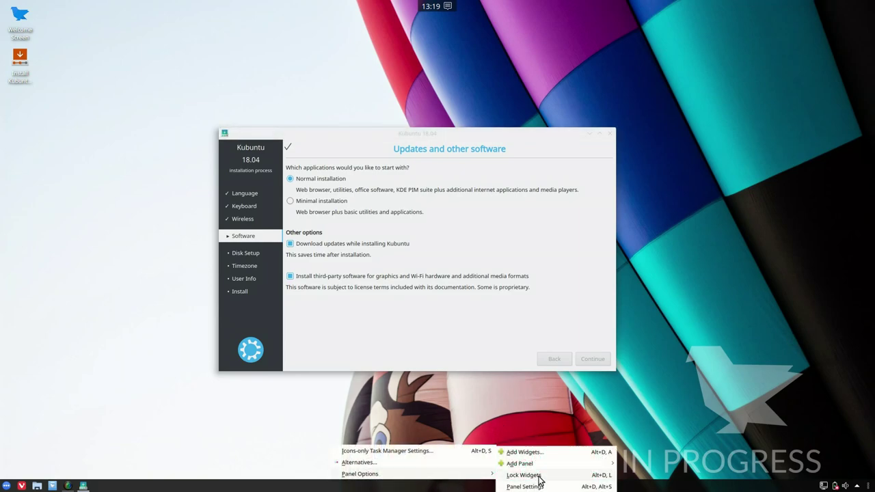
left_click(515, 475)
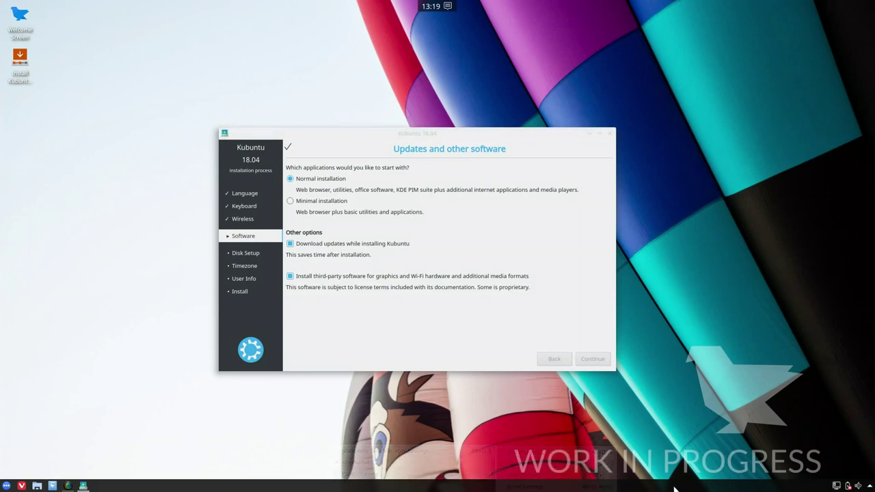
right_click(375, 487)
left_click(391, 473)
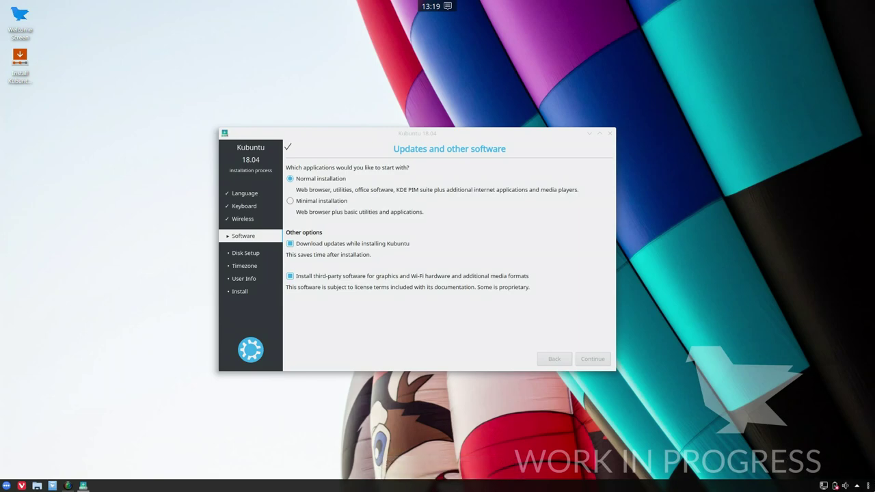
left_click(869, 486)
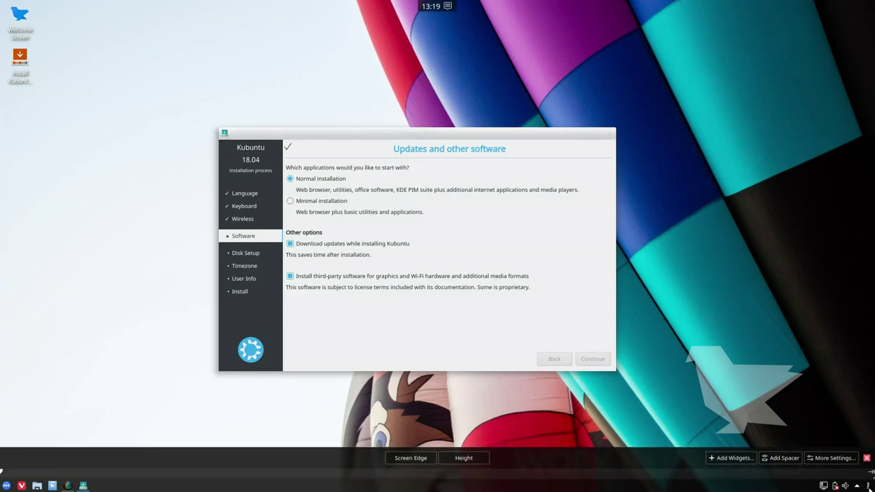
left_click(467, 426)
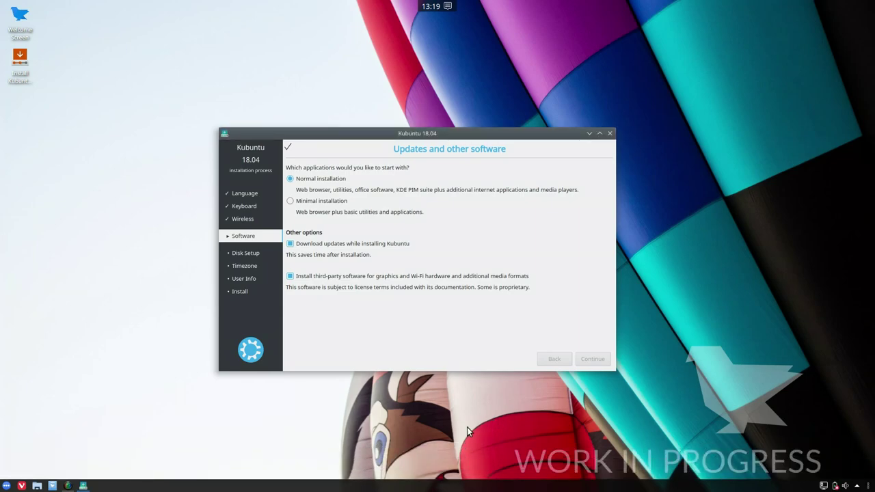
Switch the panel's application menu to the Application Launcher alternative and open it to view its sections
right_click(5, 486)
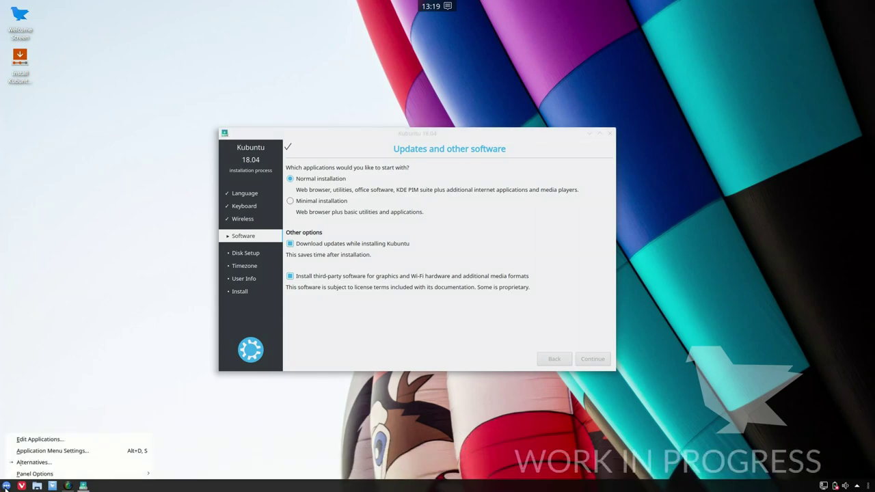
left_click(29, 462)
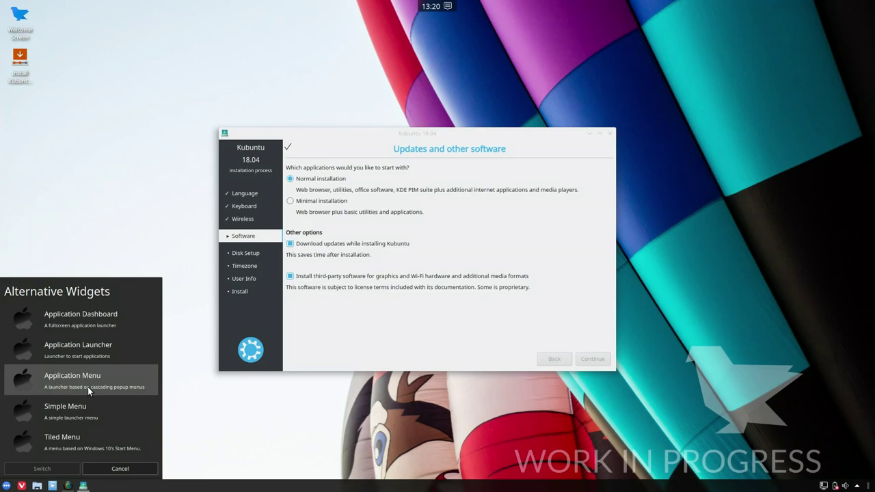
left_click(72, 347)
left_click(41, 468)
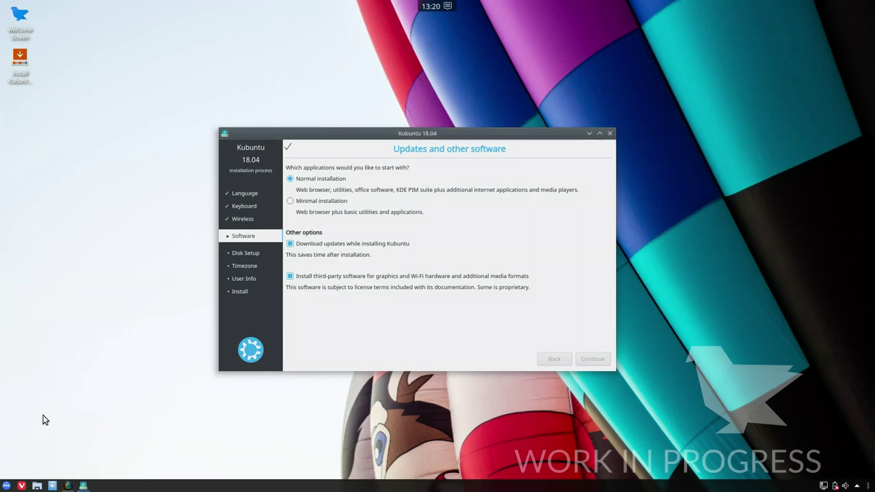
left_click(6, 485)
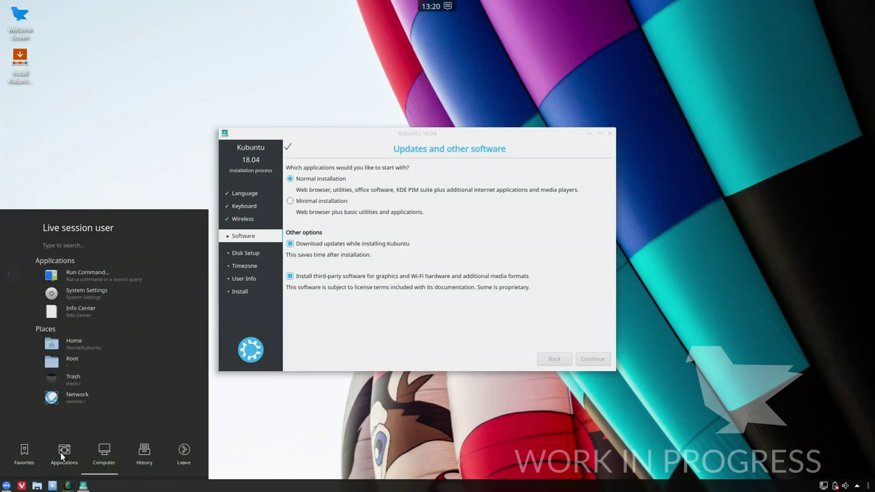
Switch the panel's launcher widget back to the Application Menu alternative
right_click(6, 485)
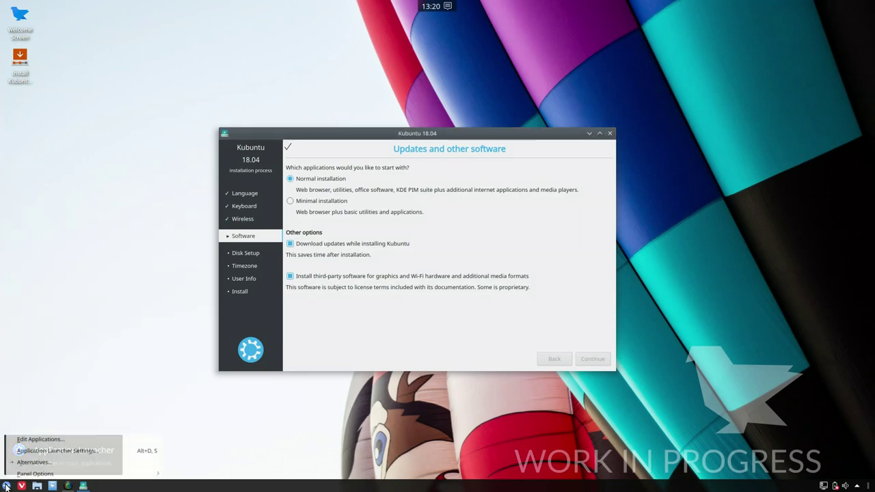
left_click(34, 462)
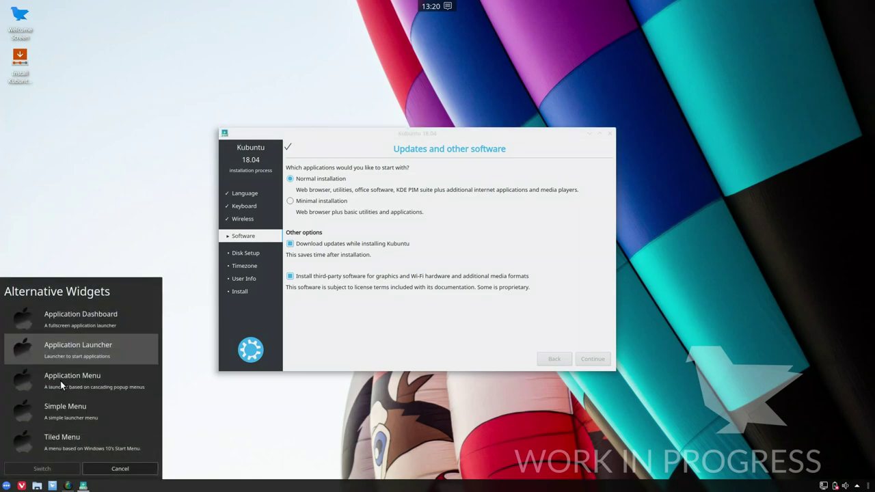
left_click(60, 380)
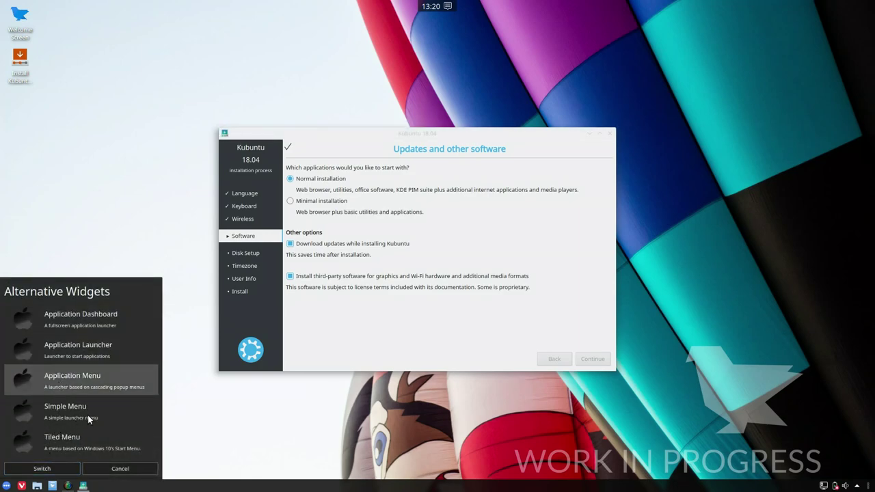
left_click(42, 468)
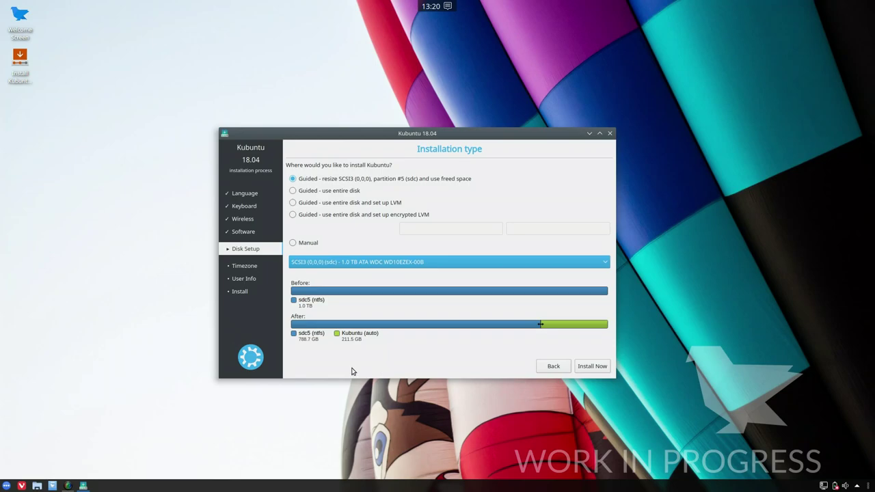
mouse_move(67, 486)
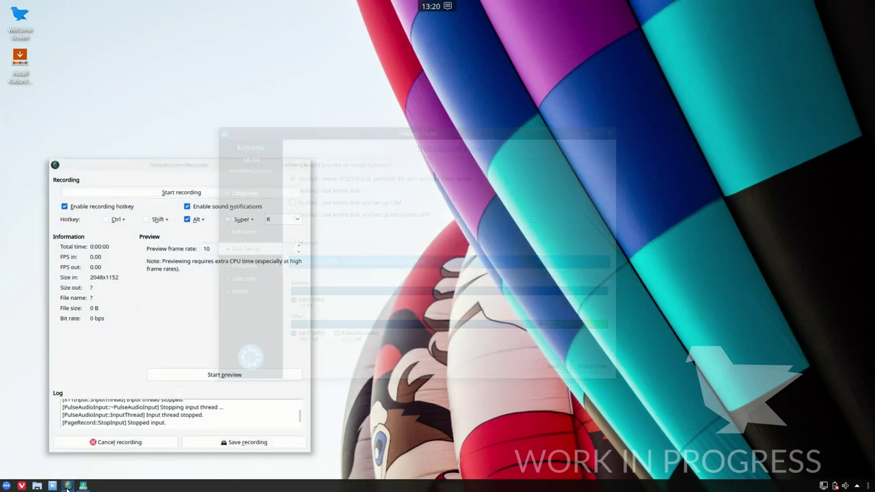
left_click(67, 485)
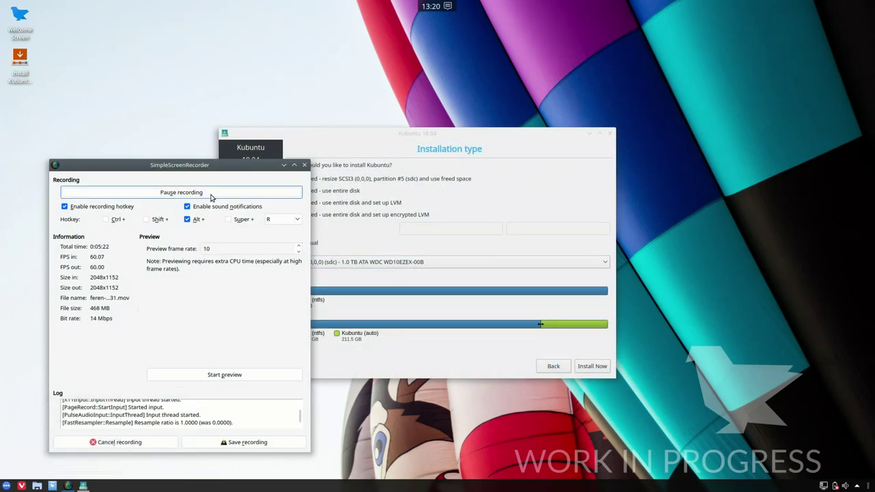
left_click(284, 165)
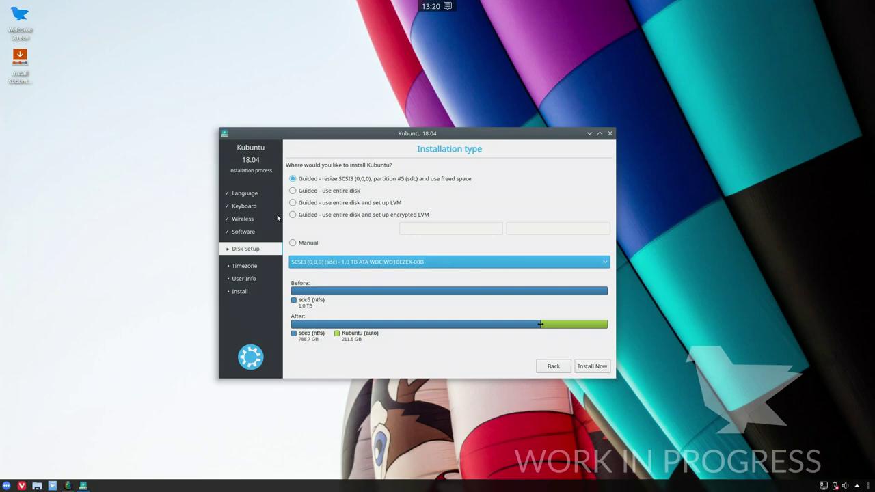
Choose Manual disk setup, continue to the partition list, and enlarge and reposition the installer window
left_click(308, 243)
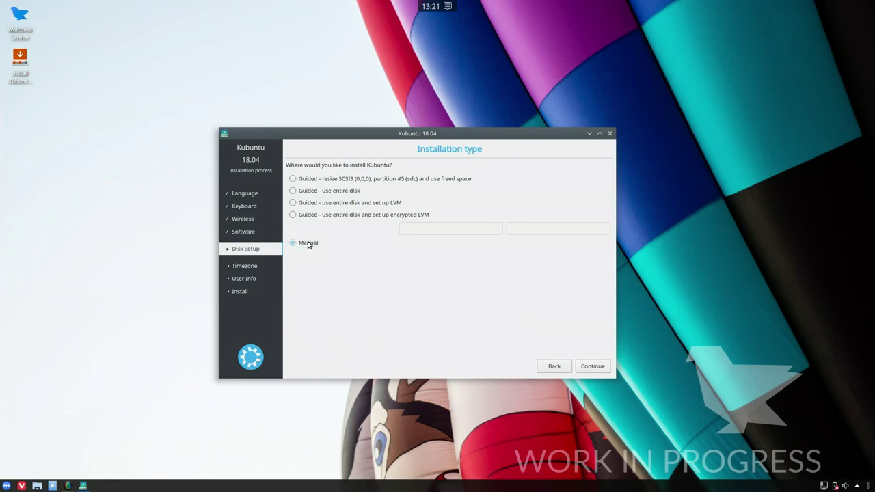
left_click(592, 367)
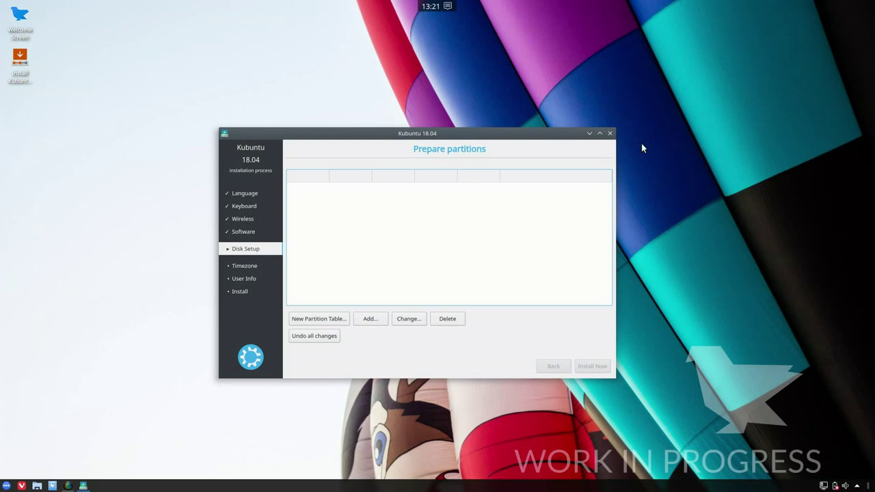
left_click_drag(614, 129, 714, 70)
left_click_drag(572, 76, 493, 102)
Set partition /dev/sdf1 to be formatted as an Ext4 journaling file system with the mount point /boot
scroll(351, 207, "down", 3)
scroll(371, 251, "up", 3)
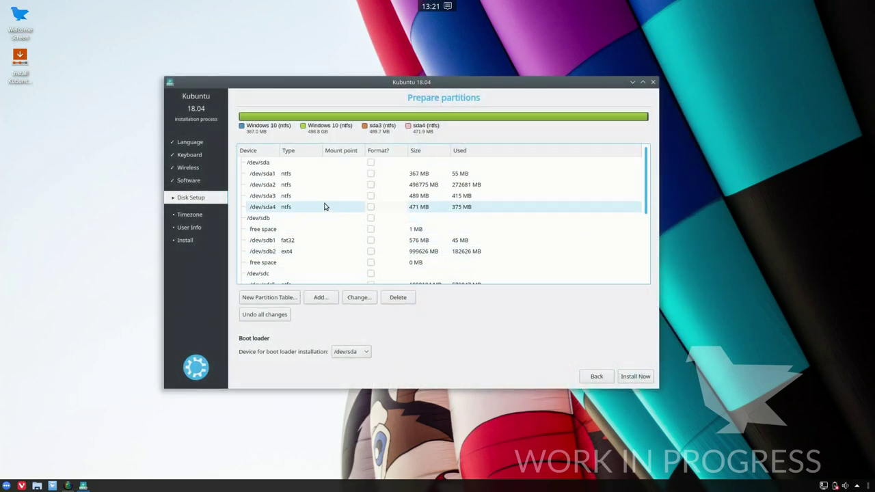
scroll(320, 195, "down", 4)
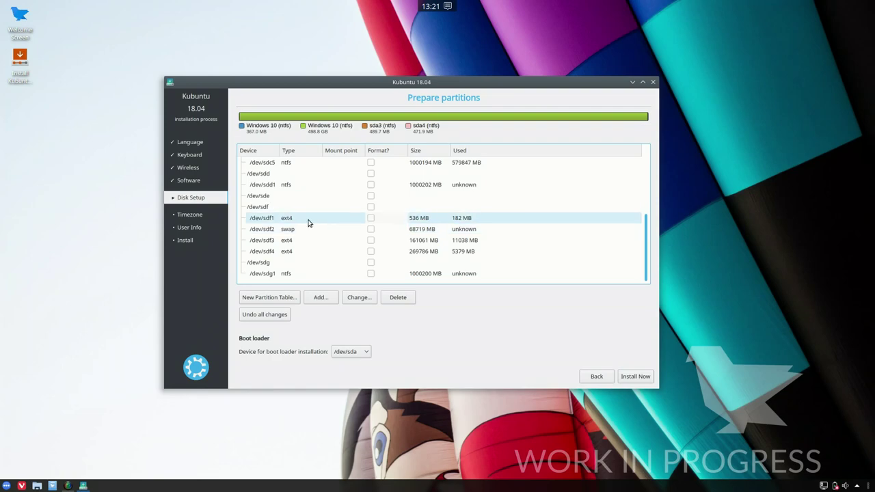
left_click(307, 222)
left_click(359, 298)
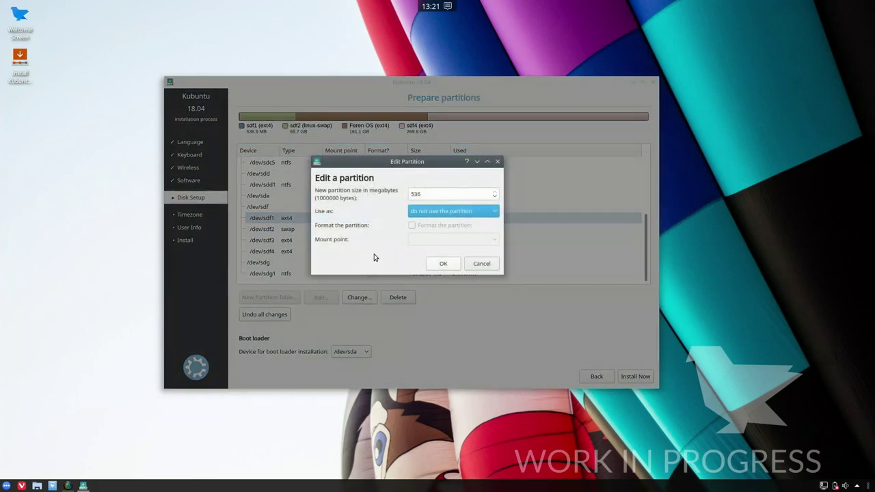
left_click(435, 212)
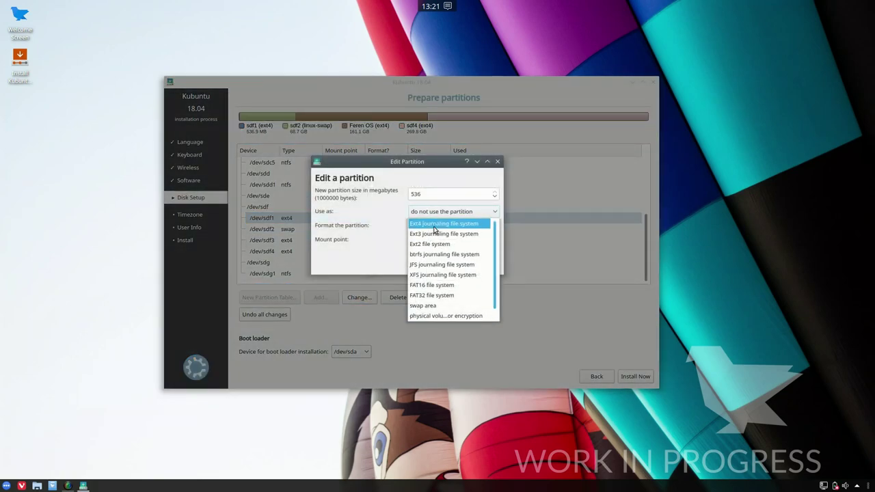
left_click(443, 223)
left_click(451, 239)
type("/")
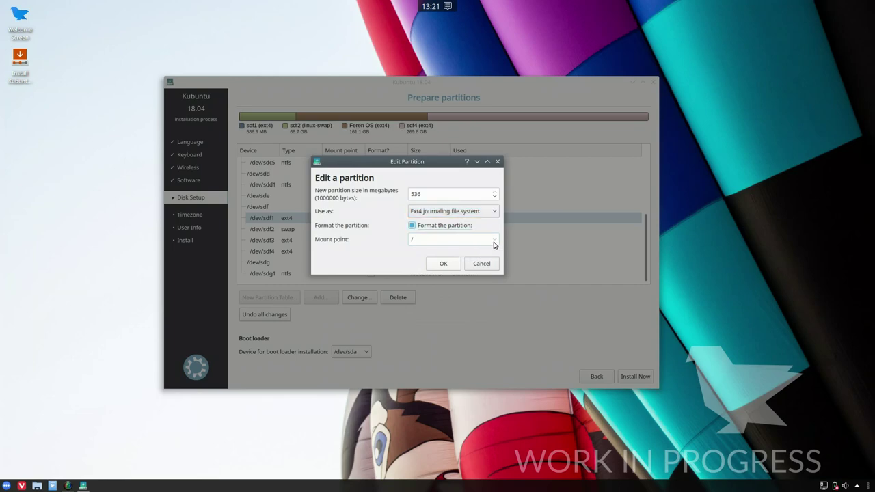
left_click(494, 240)
left_click(438, 266)
left_click(443, 264)
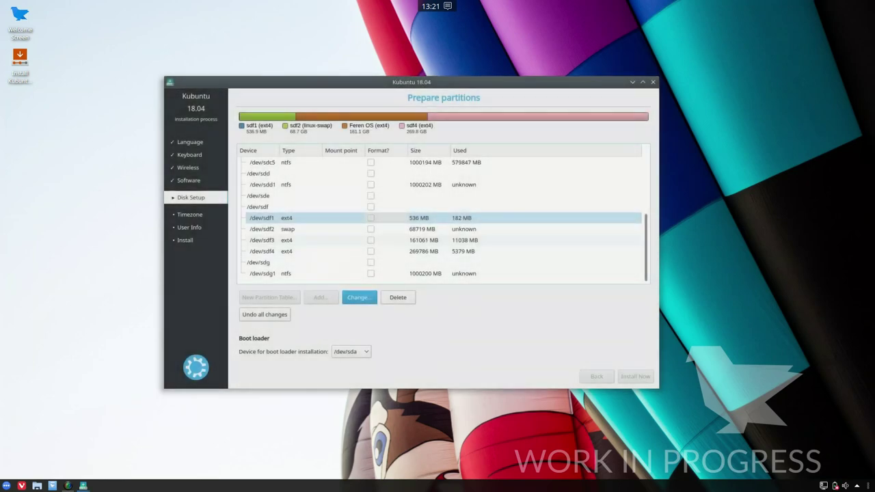
Check that partition /dev/sdf2 is used as swap area and accept its settings
left_click(307, 229)
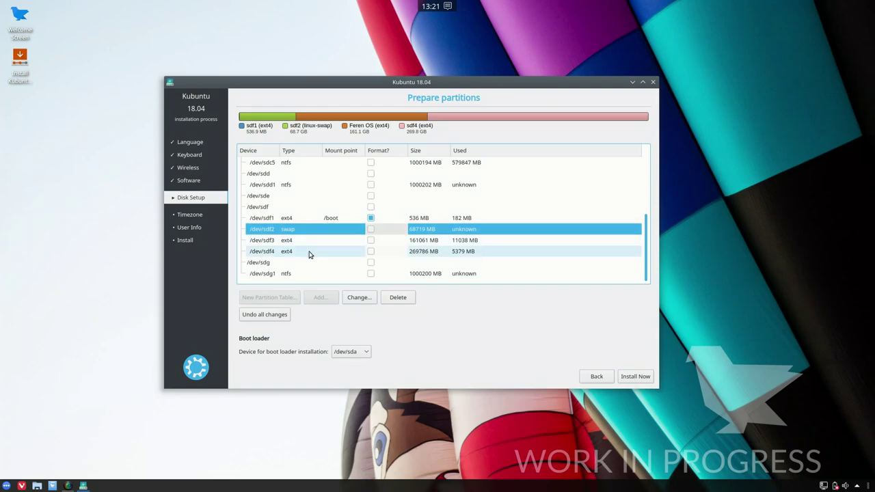
left_click(354, 297)
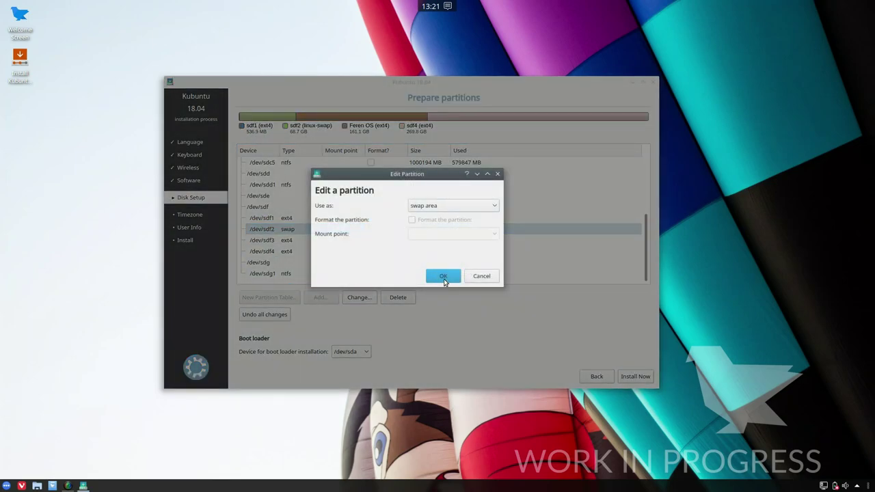
left_click(443, 276)
Set partition /dev/sdf3 to be formatted as an Ext4 journaling file system with the mount point /
left_click(330, 241)
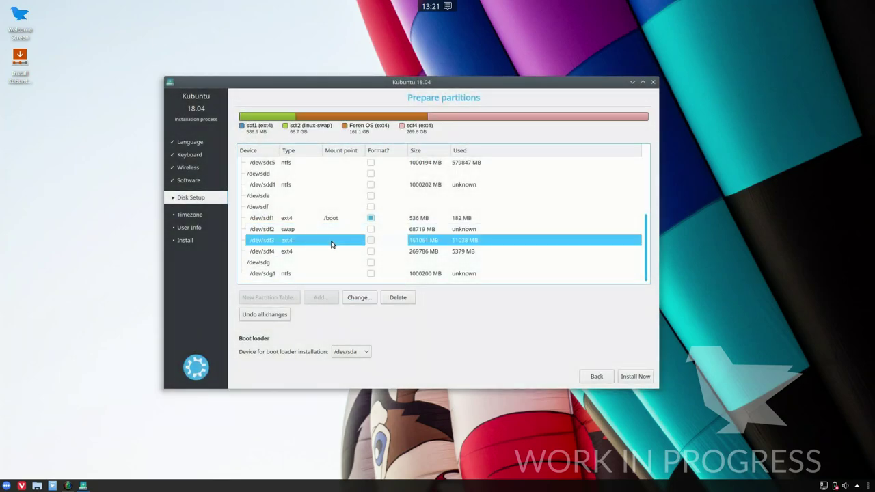
left_click(359, 297)
left_click(434, 197)
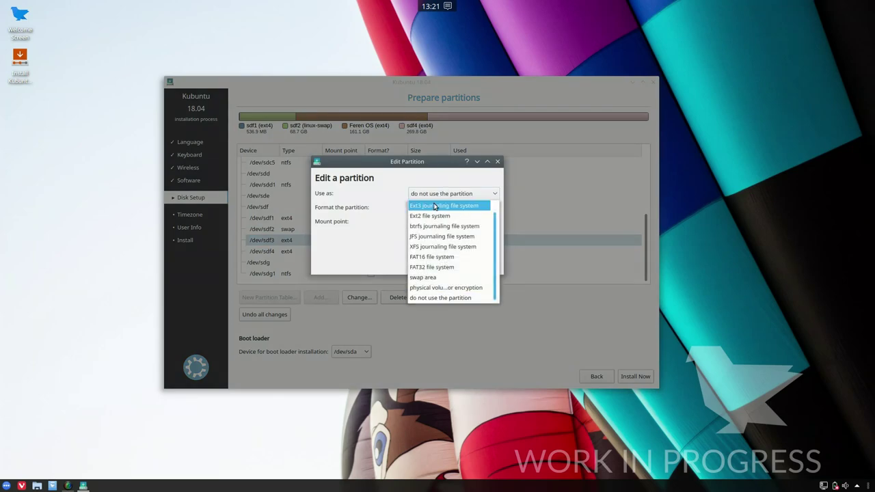
left_click(439, 206)
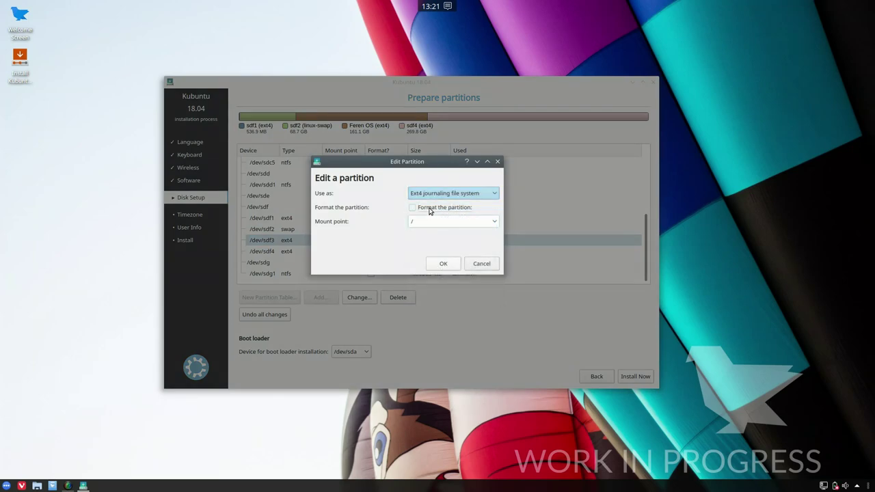
left_click(431, 210)
left_click(444, 273)
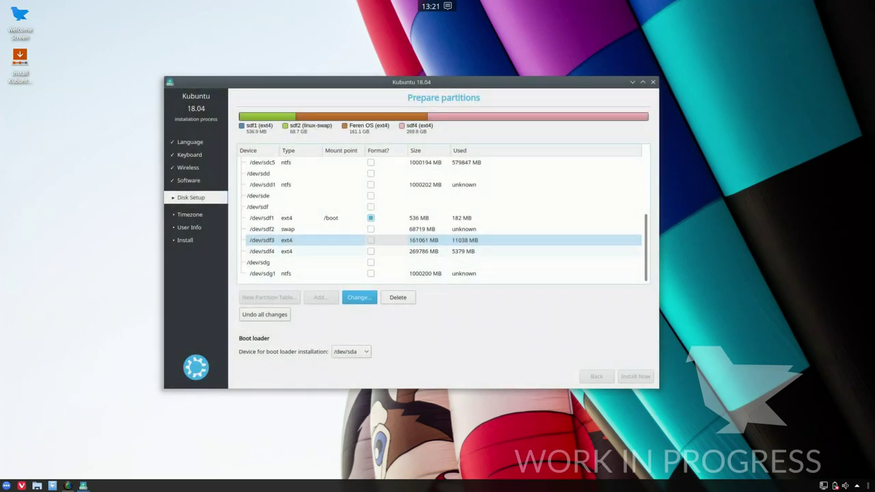
Set partition /dev/sdf4 as an Ext4 journaling file system with the mount point /home, without formatting it
left_click(332, 252)
left_click(358, 297)
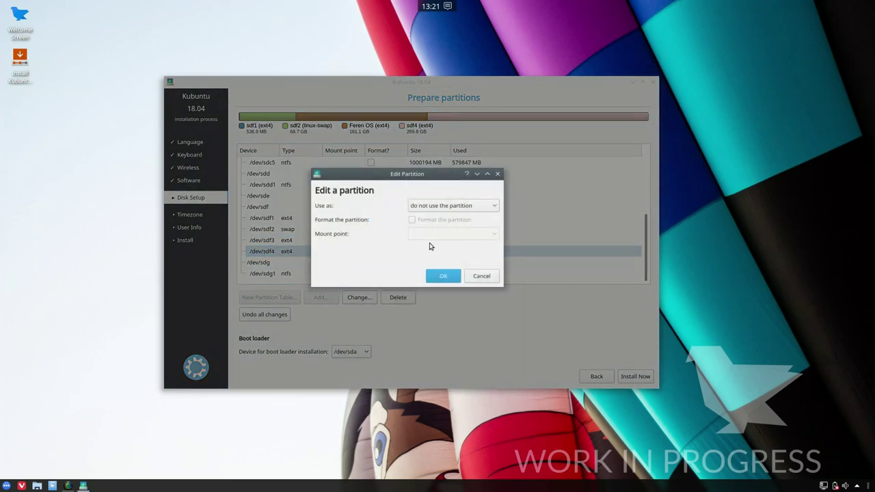
left_click(439, 205)
left_click(434, 218)
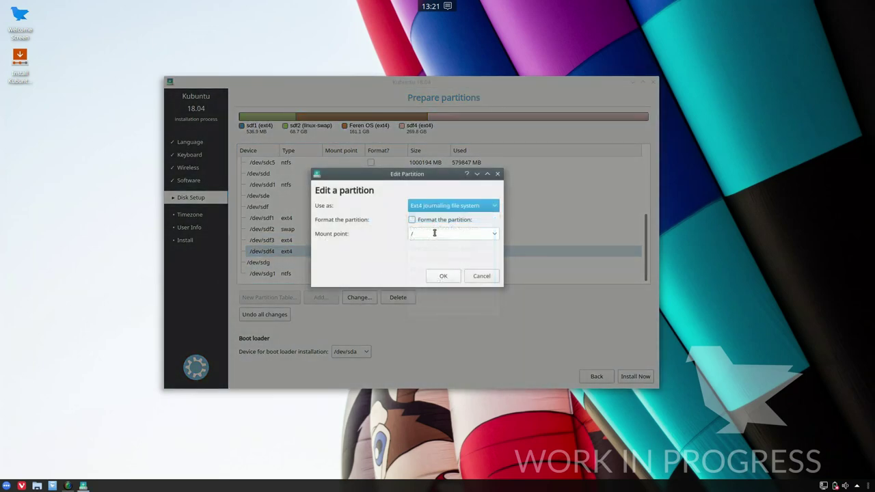
left_click(494, 233)
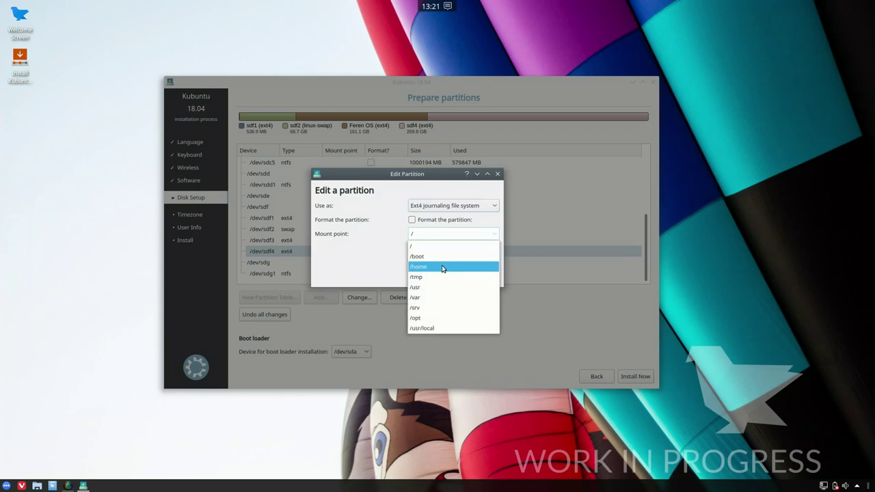
left_click(441, 267)
left_click(444, 276)
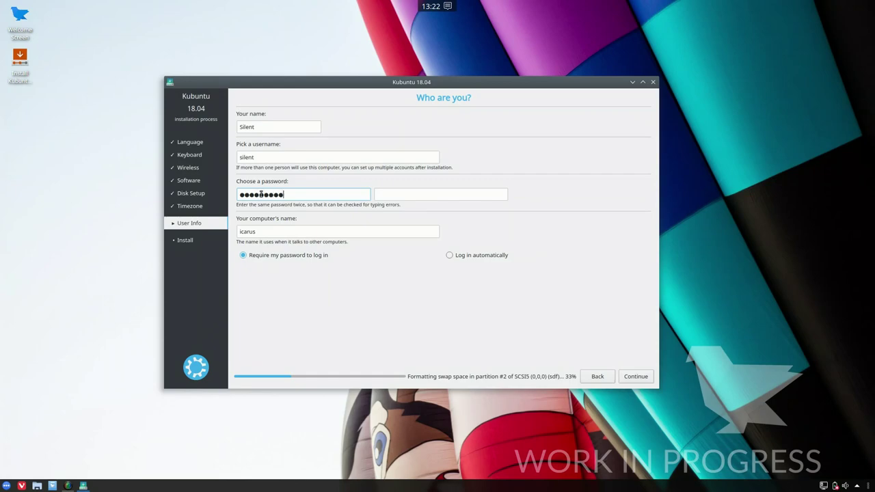
Repeat the account password in the confirmation field and continue to the second page of the installation slideshow
key("Tab")
type("●●●●●●●●●")
key("Tab")
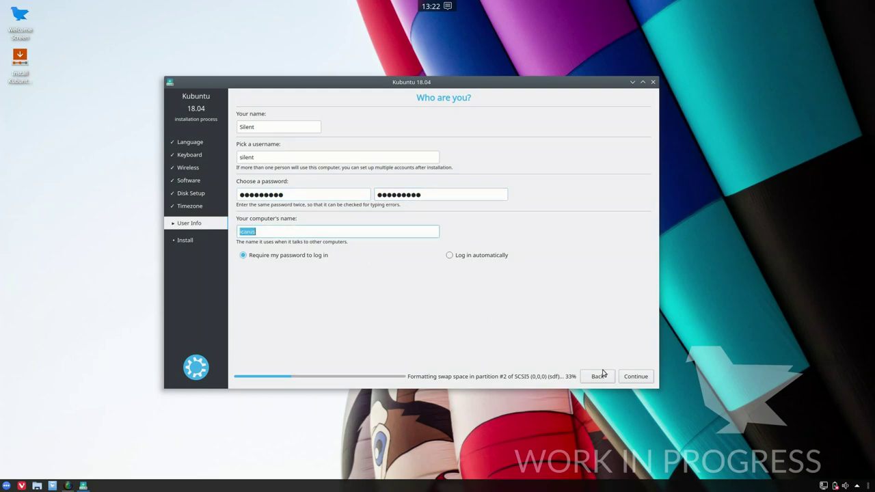
left_click(635, 377)
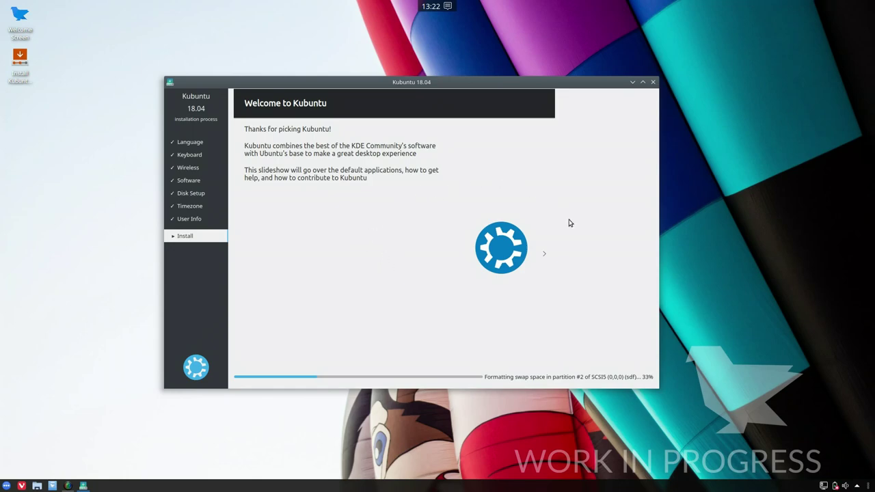
left_click(548, 259)
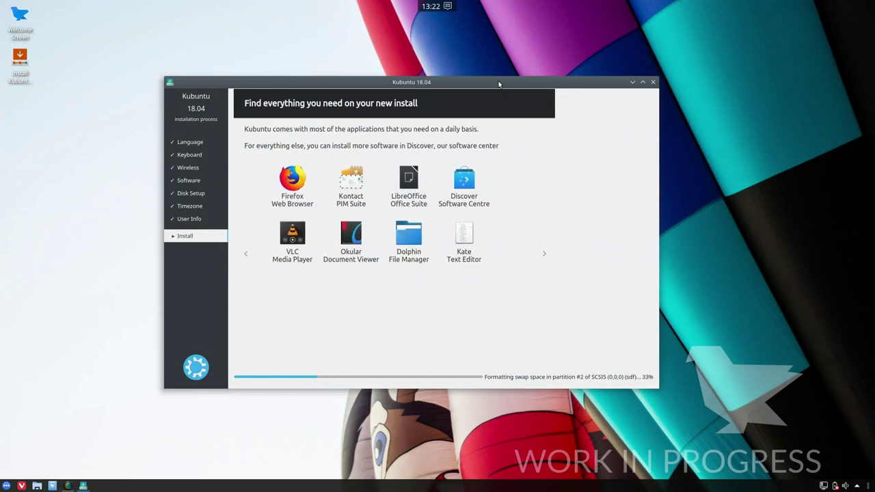
left_click_drag(499, 84, 507, 81)
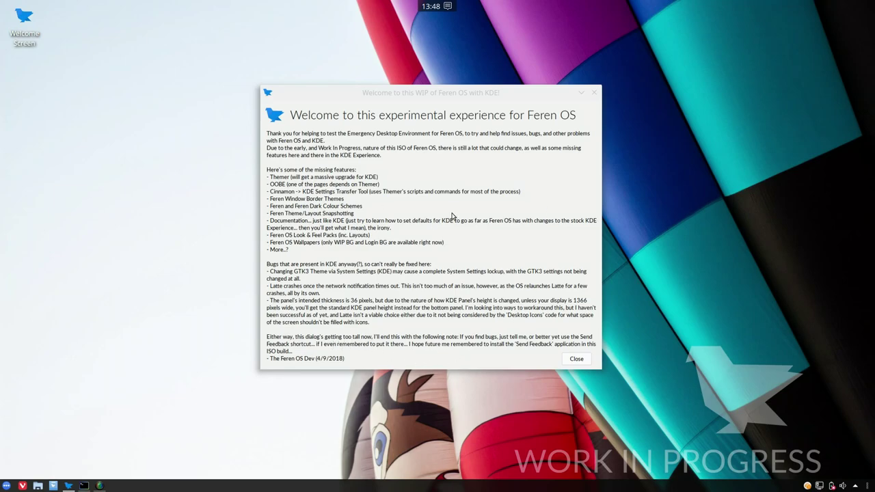
Dismiss the welcome message, then switch to Konsole and open the Appearance settings of its current profile
left_click(578, 360)
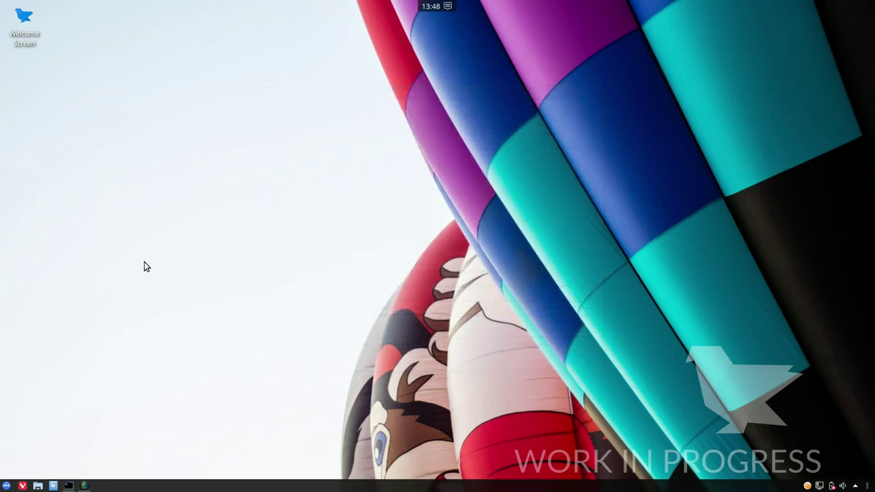
left_click(69, 485)
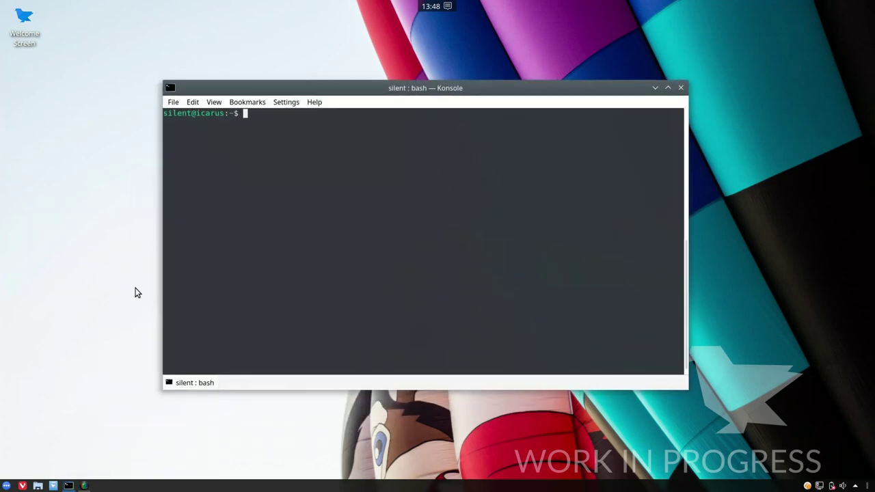
left_click(278, 102)
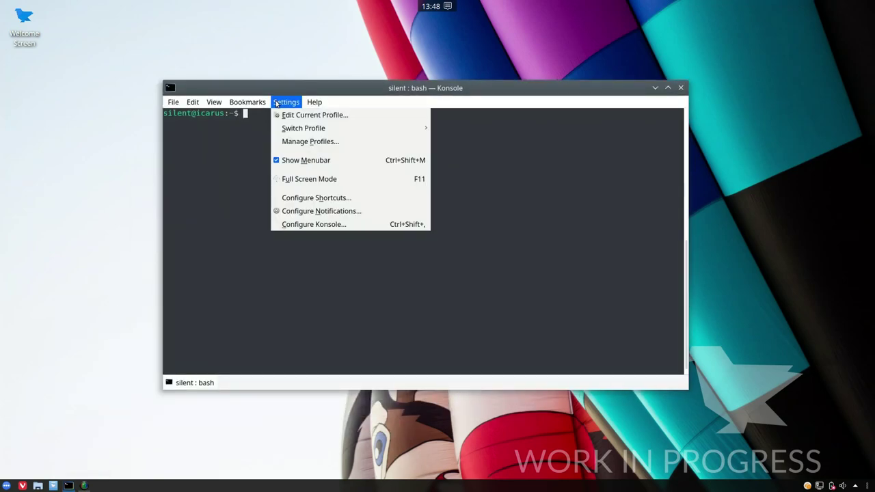
mouse_move(262, 103)
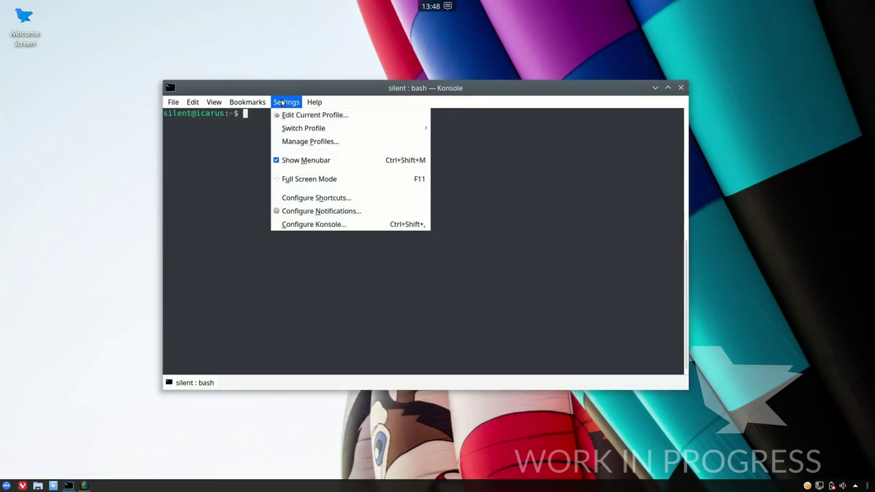
left_click(323, 116)
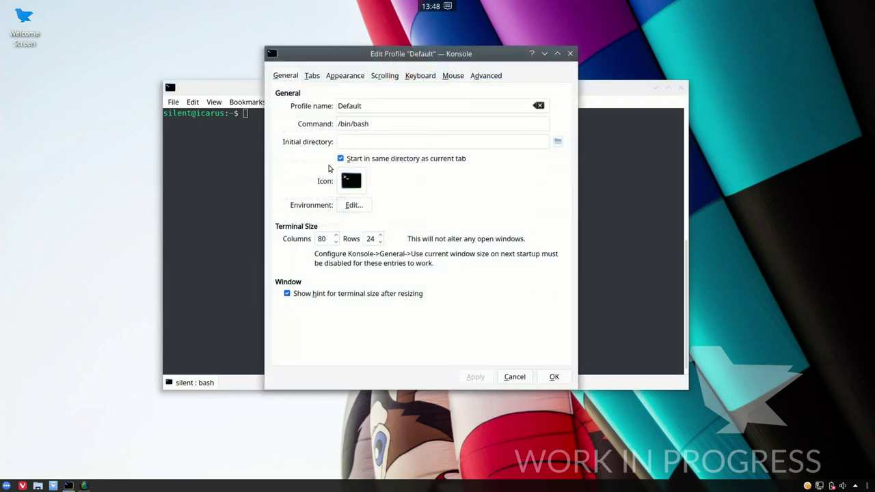
left_click(357, 76)
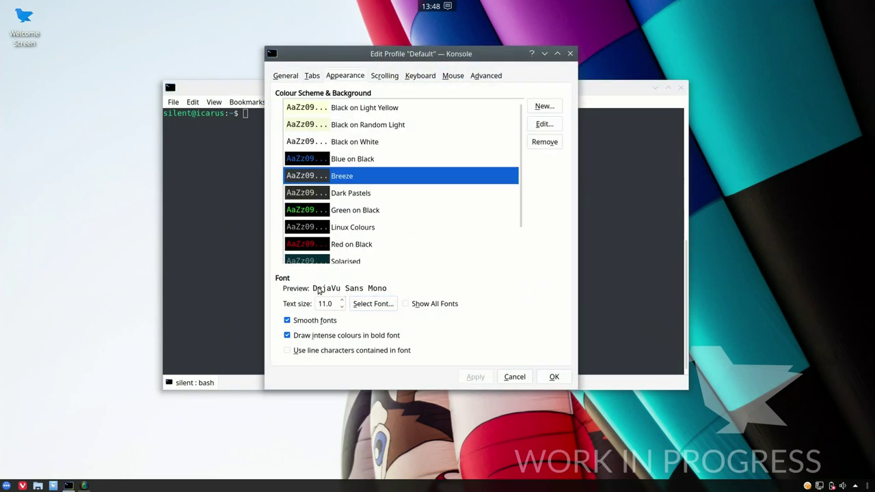
Review the available fixed-width fonts in an enlarged font selection window and cancel without changing the font
left_click(376, 306)
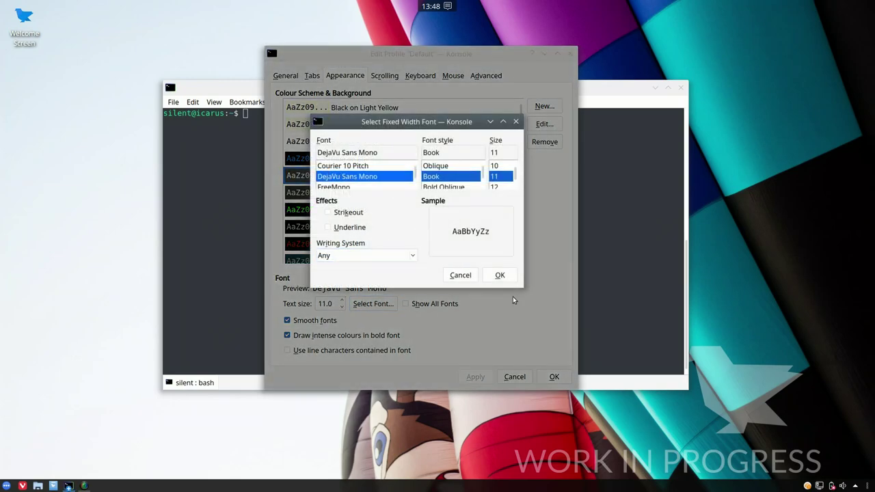
left_click_drag(525, 287, 663, 397)
left_click_drag(459, 127, 398, 98)
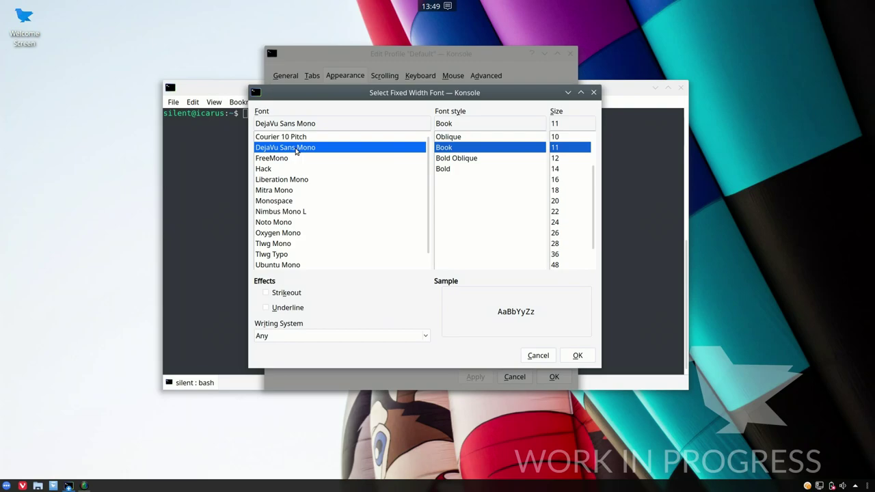
left_click(538, 357)
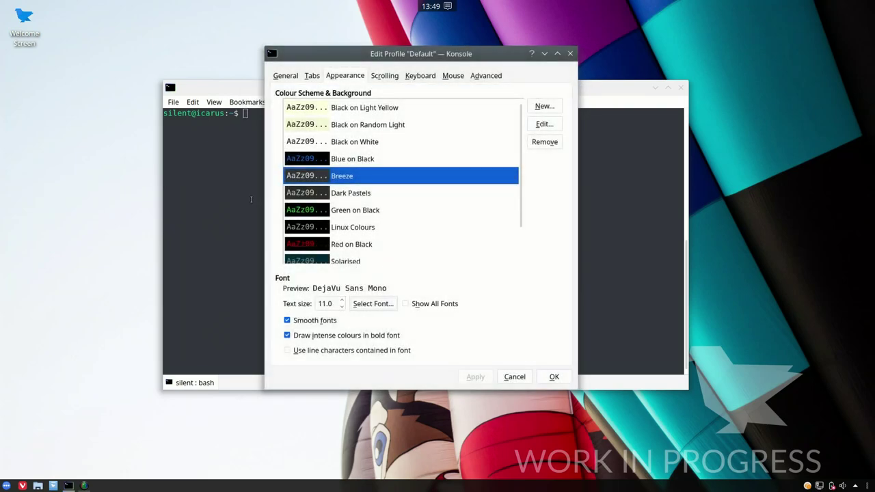
Accept DejaVu Sans Mono, Book style, size 11 as the terminal font and save the profile settings
left_click(244, 114)
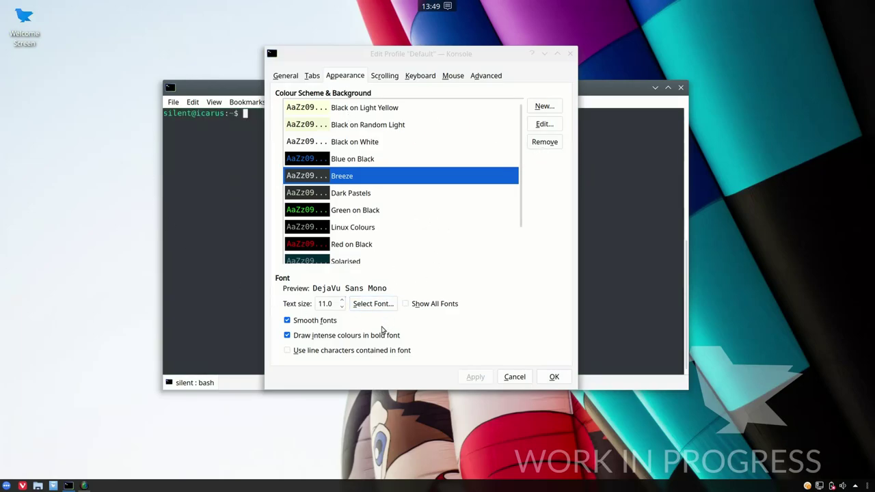
left_click(372, 305)
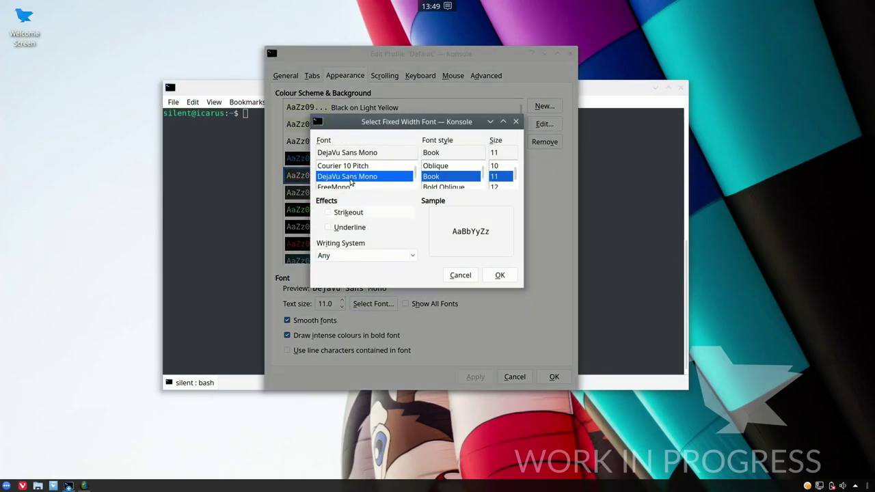
left_click(498, 274)
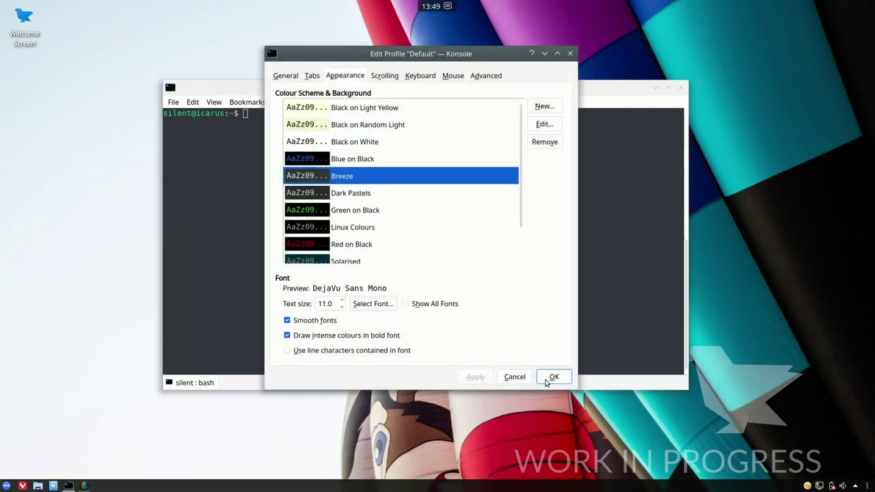
left_click(552, 376)
Install mpv with "sudo apt install mpv", approve the additional packages, and close the terminal once it is done
type("sudo apt install mpv")
key("Return")
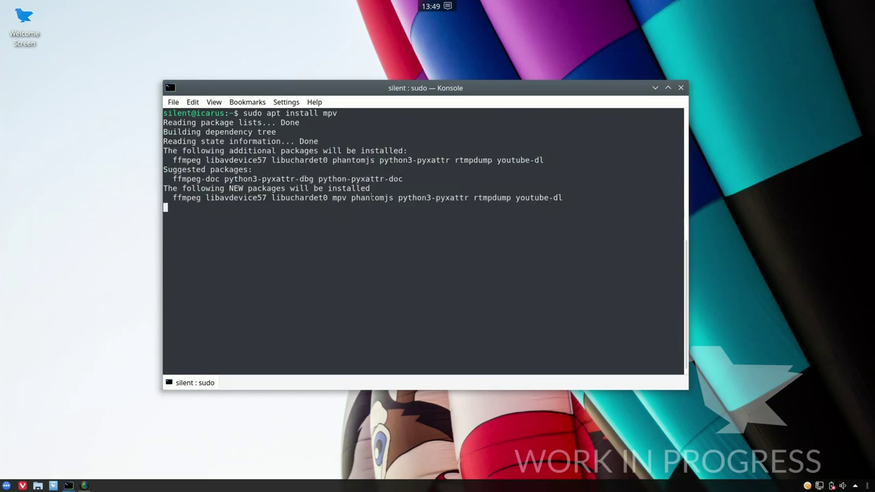
type("y")
key("Return")
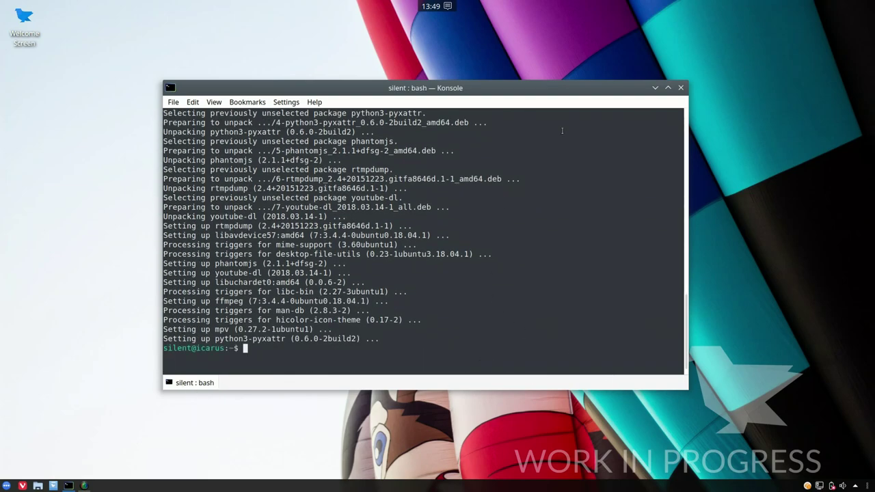
left_click(681, 88)
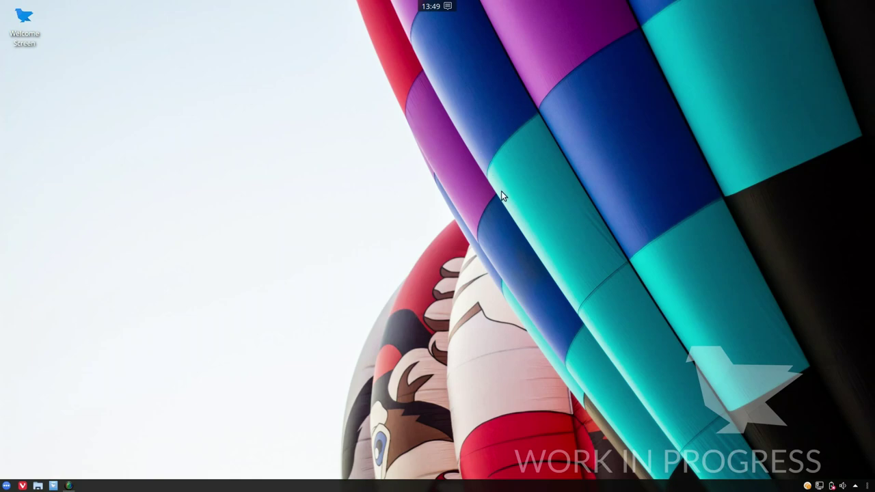
View the desktop's wallpaper configuration and its other setting categories, and cancel without changes
right_click(145, 185)
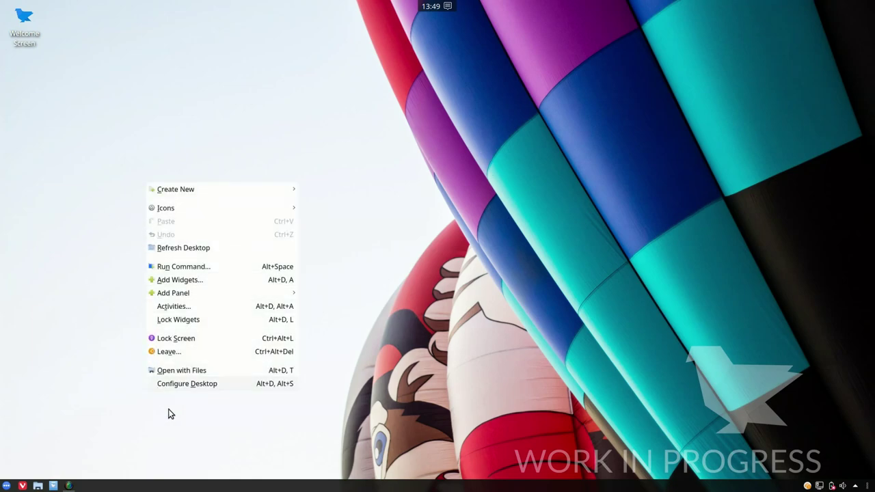
left_click(215, 387)
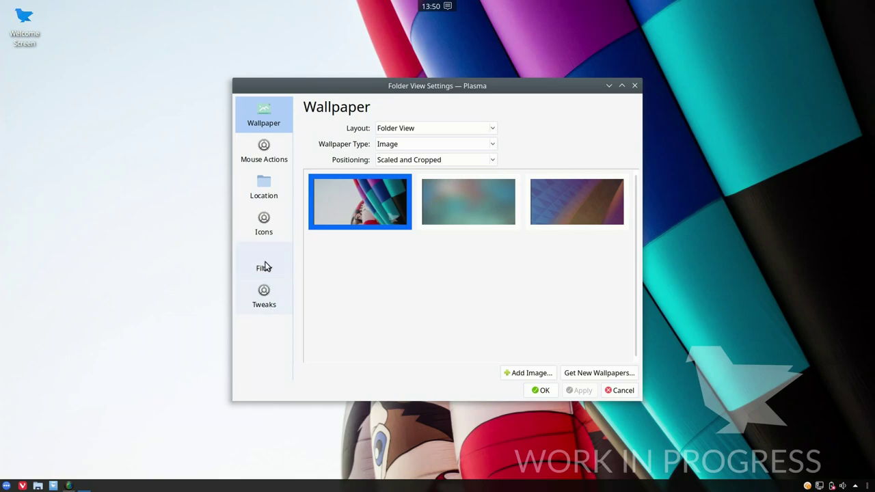
left_click(618, 394)
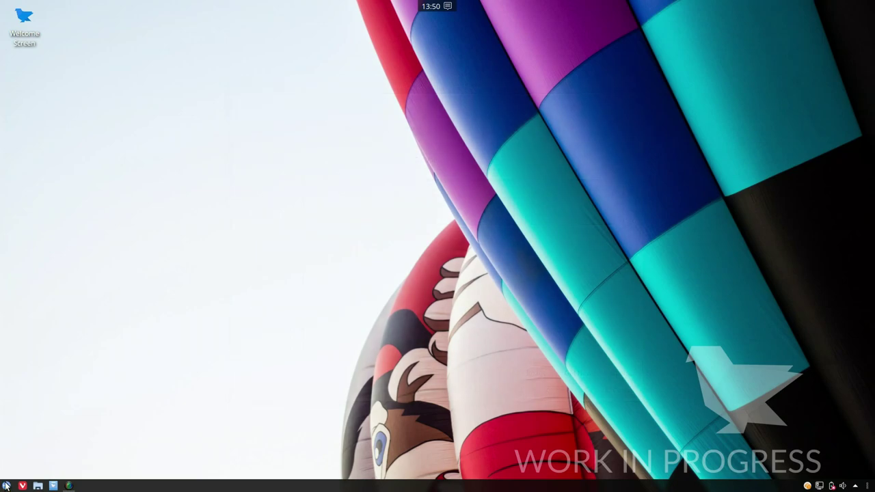
Examine the applications in the launcher categories, including Multimedia, Graphics, System and Power / Session, and close the launcher
left_click(6, 484)
mouse_move(63, 376)
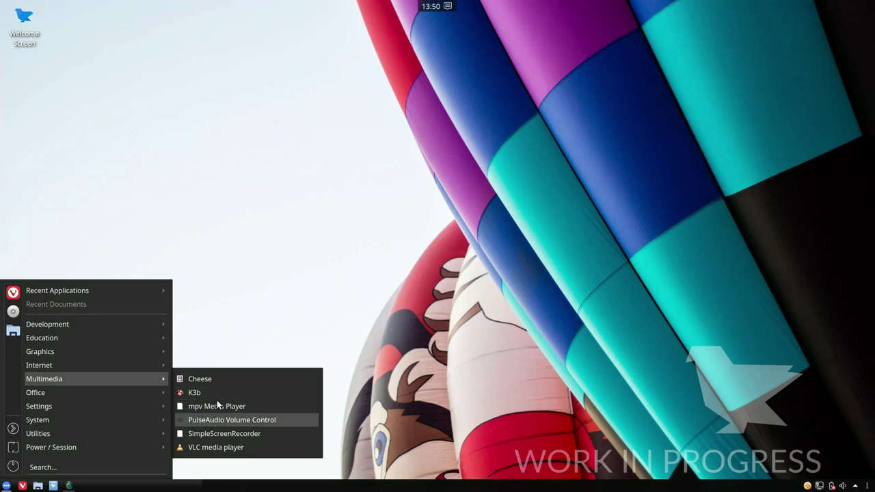
mouse_move(64, 338)
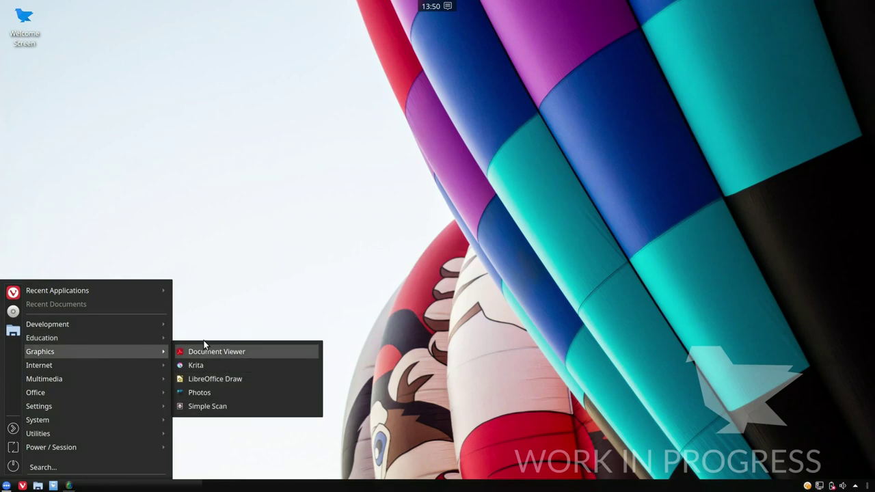
mouse_move(132, 378)
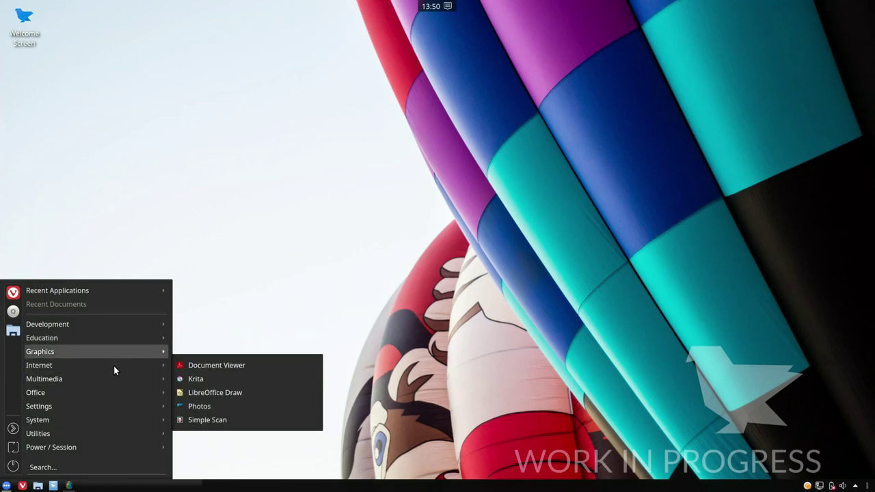
mouse_move(114, 366)
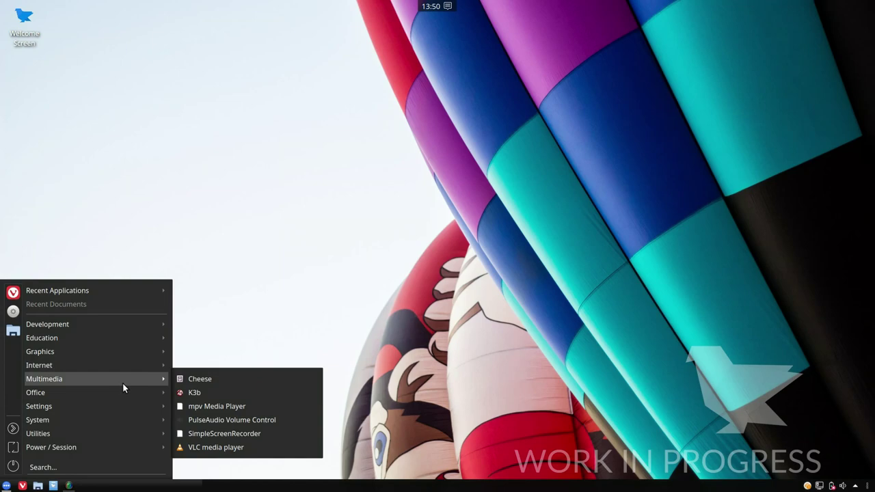
mouse_move(98, 347)
mouse_move(66, 397)
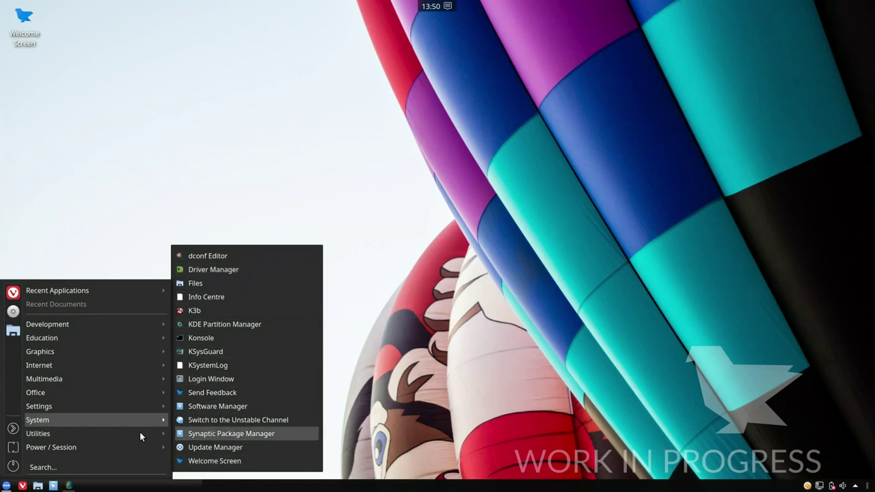
mouse_move(118, 438)
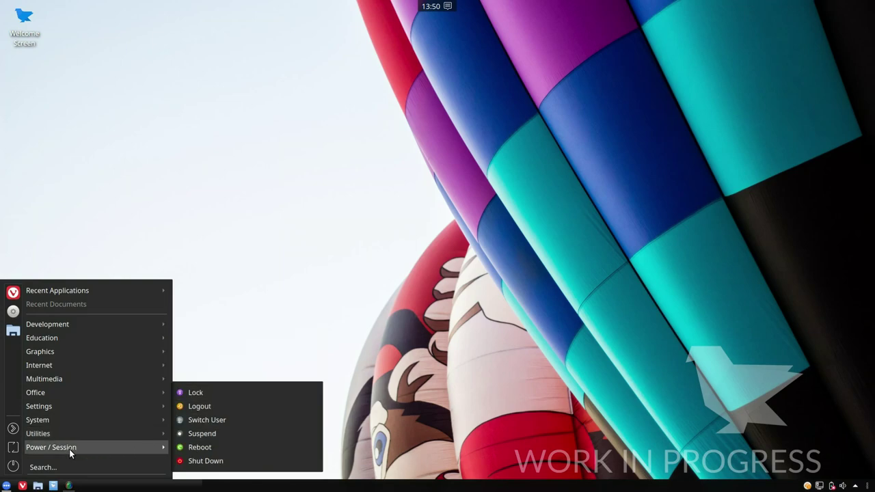
left_click(473, 353)
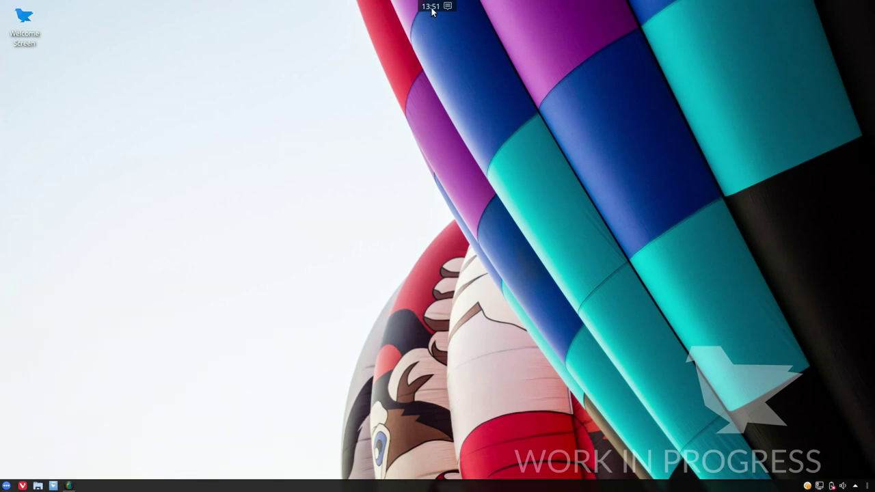
Show the clock's calendar and view the event details for August 27, 2018
left_click(431, 8)
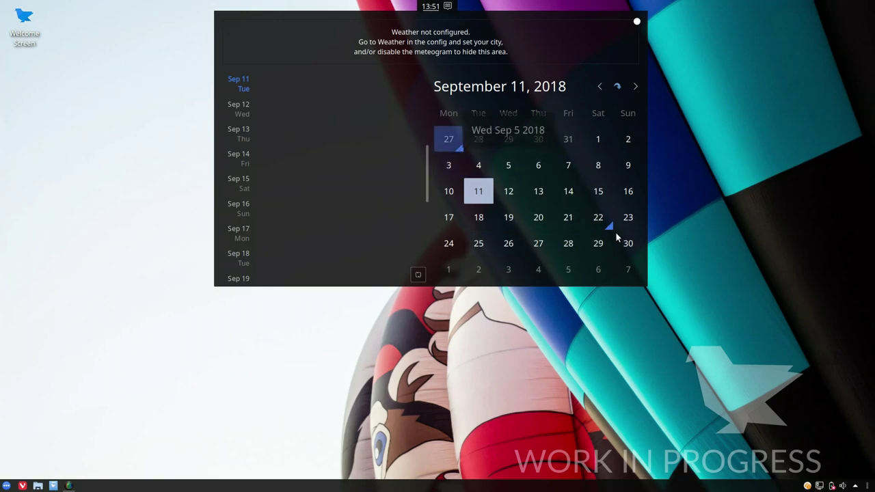
mouse_move(450, 141)
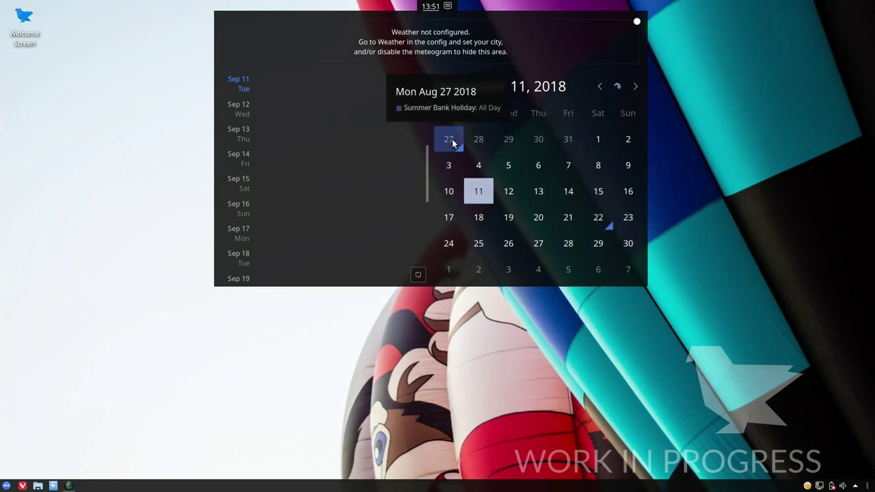
View the notifications list and the bottom panel's edit options, and close both without changes
left_click(447, 6)
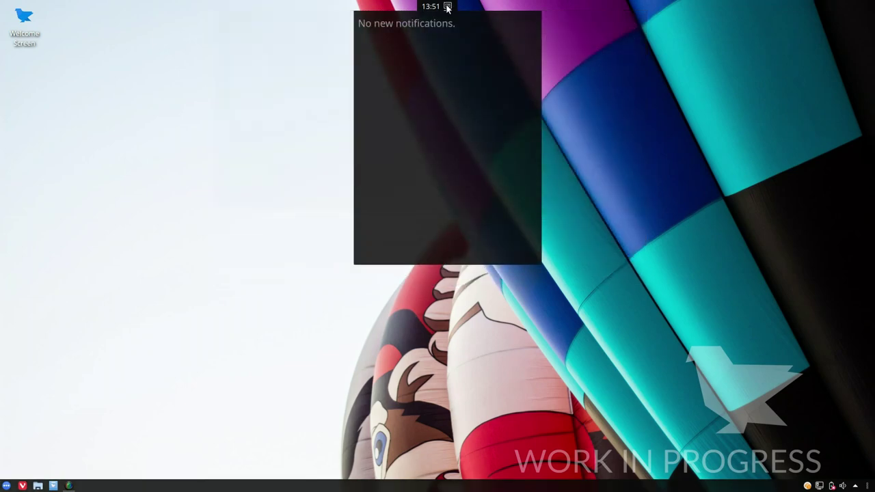
left_click(447, 6)
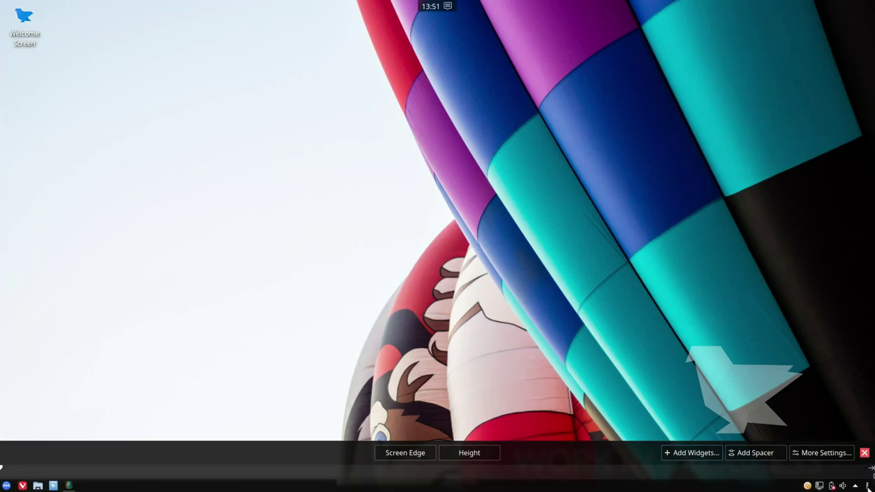
key("Escape")
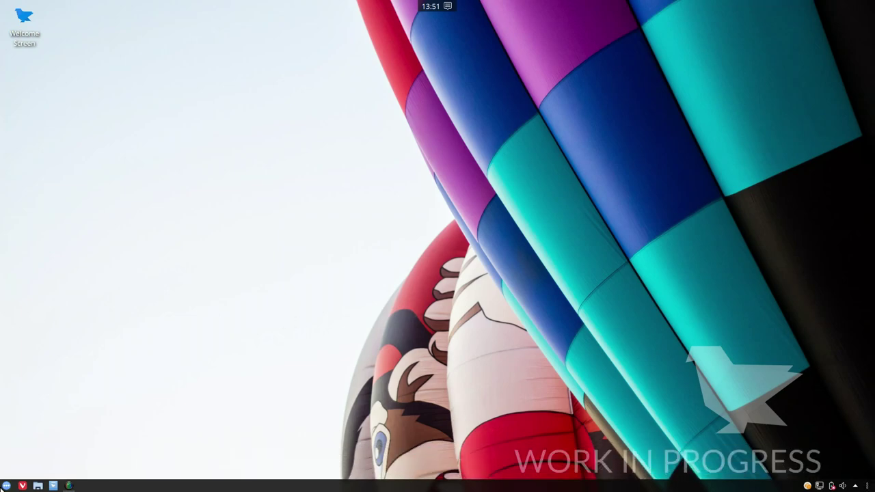
Switch the application launcher to the Simple Menu alternative, view its application categories, and close it
left_click(5, 485)
right_click(5, 485)
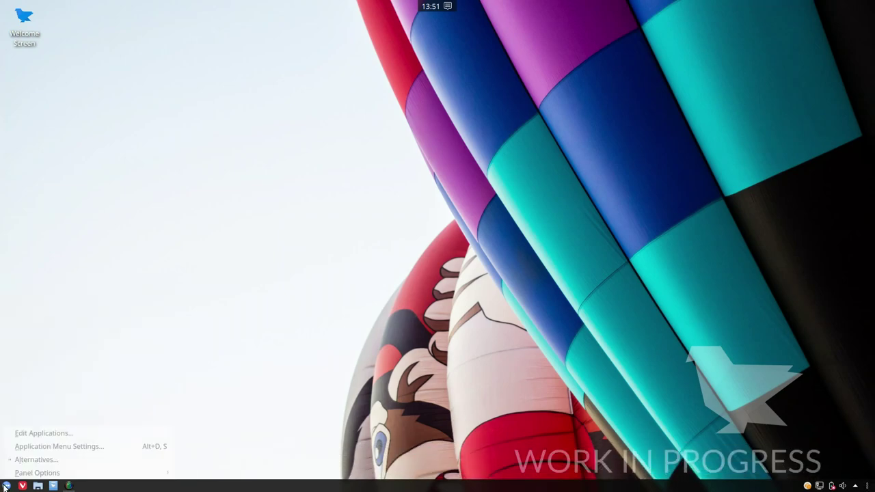
left_click(34, 459)
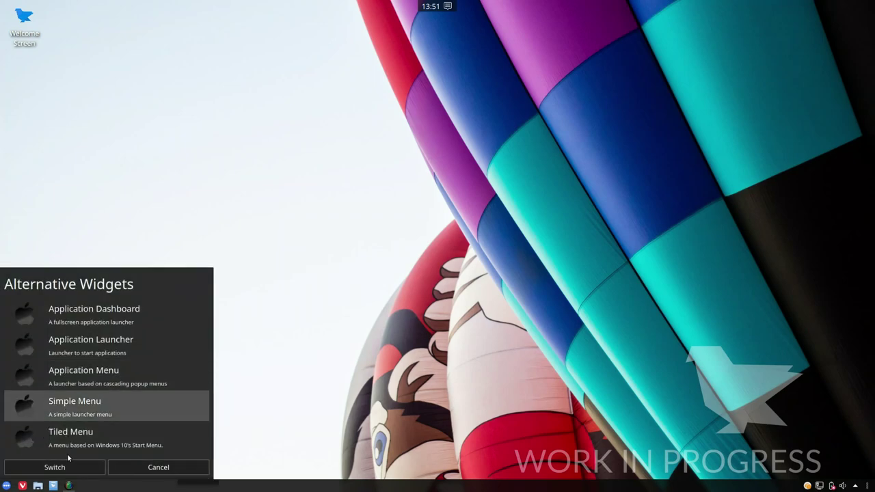
left_click(64, 469)
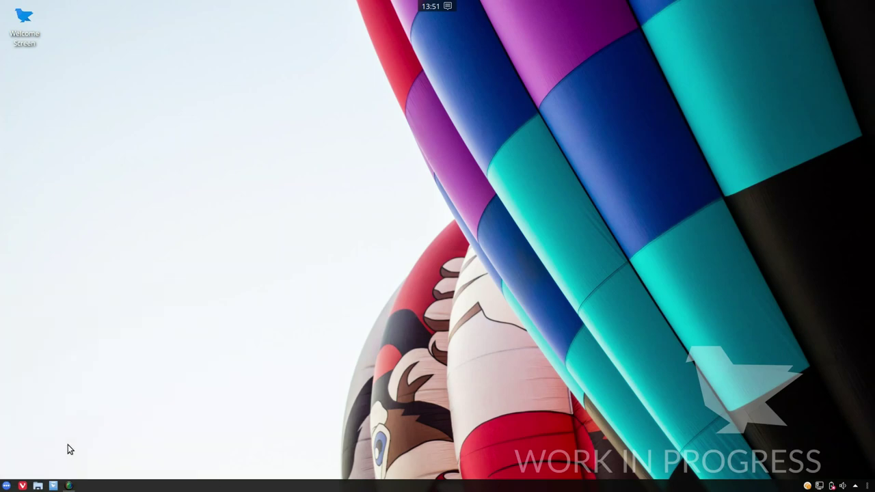
left_click(6, 485)
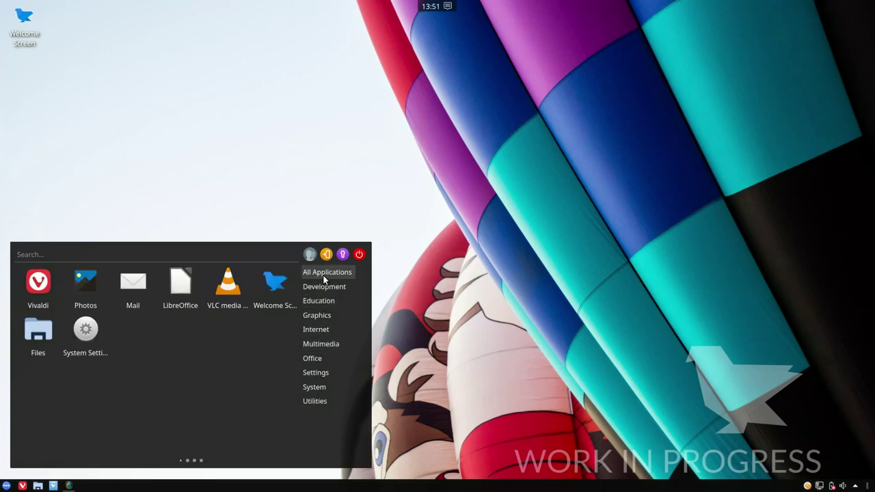
left_click(314, 386)
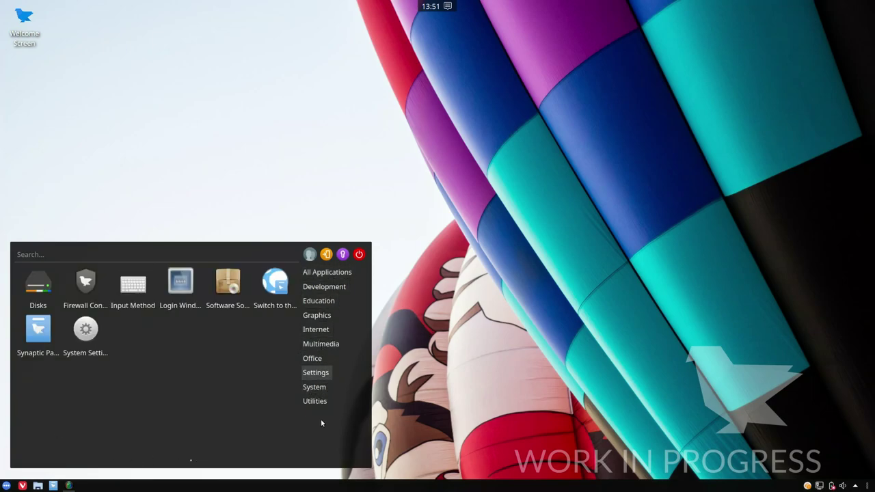
key("Escape")
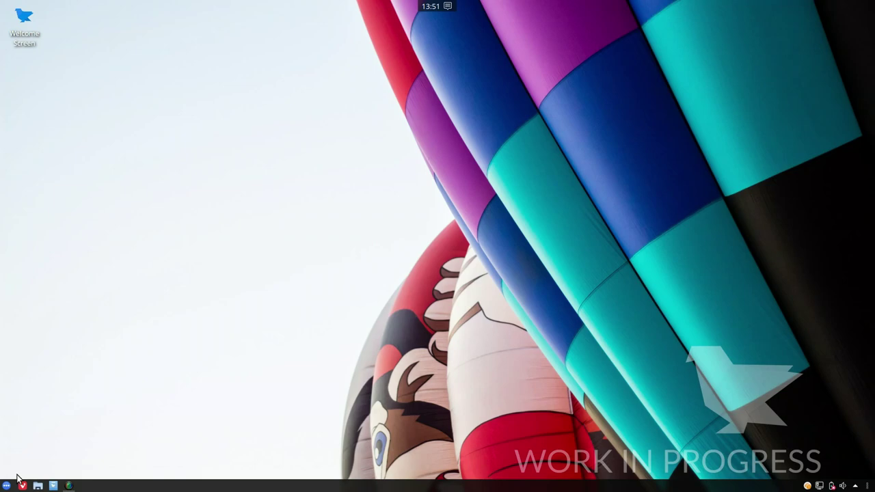
Switch the launcher to the Application Dashboard, show the fullscreen launcher, and close it
right_click(5, 486)
left_click(27, 460)
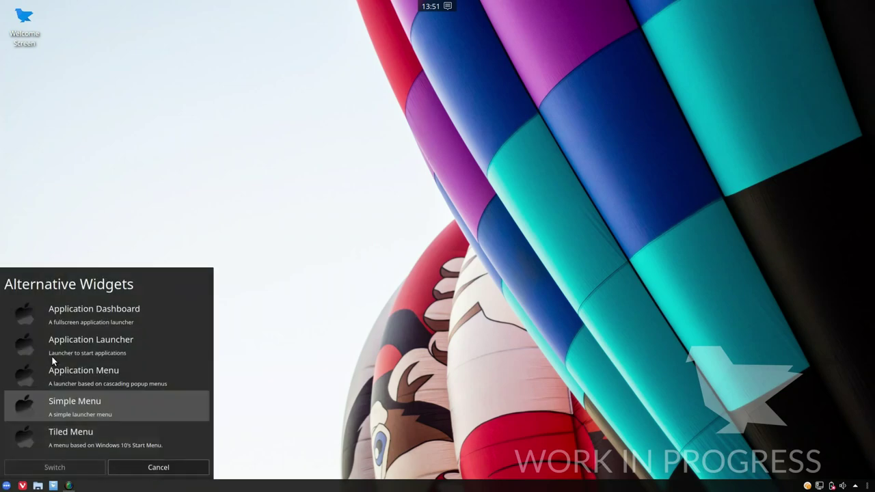
left_click(84, 309)
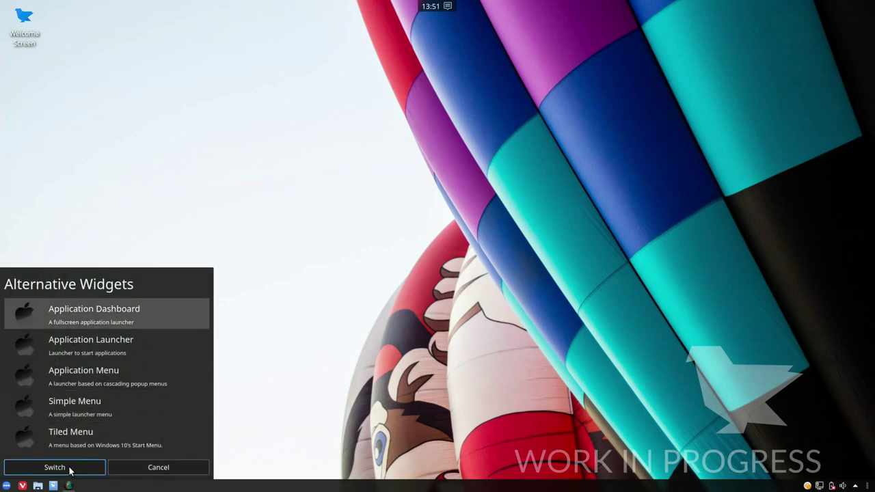
left_click(58, 470)
left_click(6, 486)
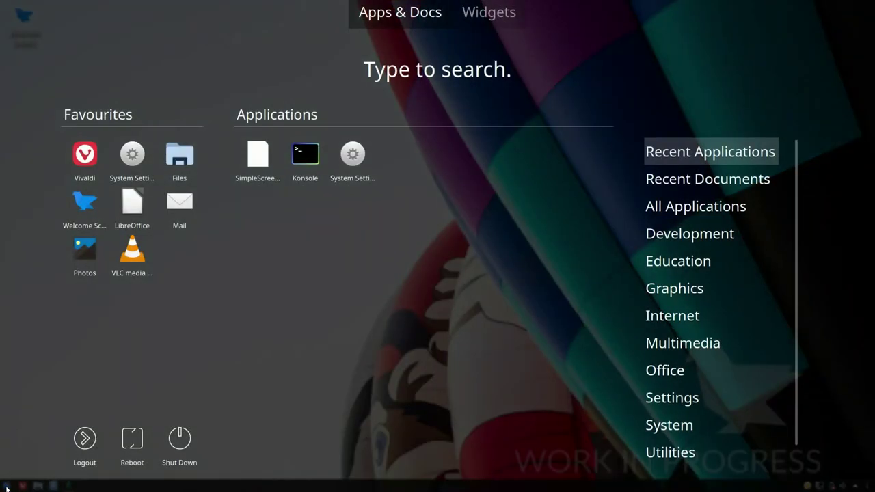
left_click(6, 486)
Switch the launcher to the Application Launcher alternative, view its Favourites and Applications sections, and close it
right_click(5, 487)
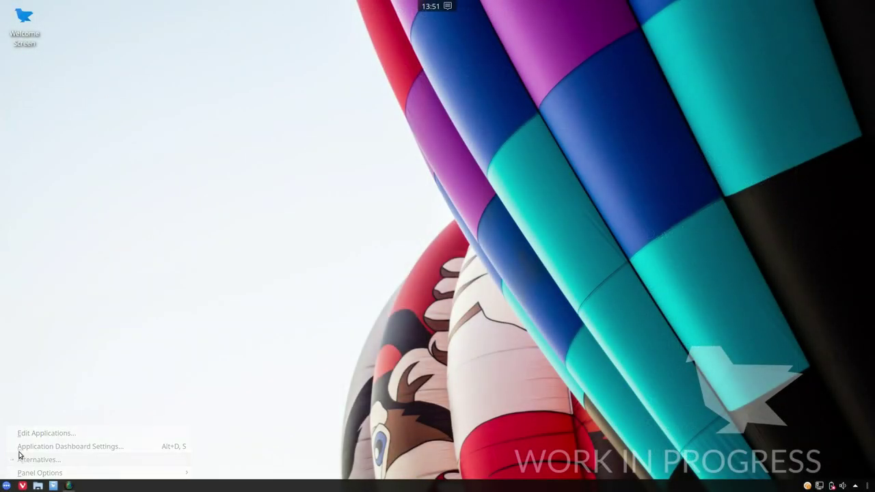
left_click(24, 458)
left_click(70, 358)
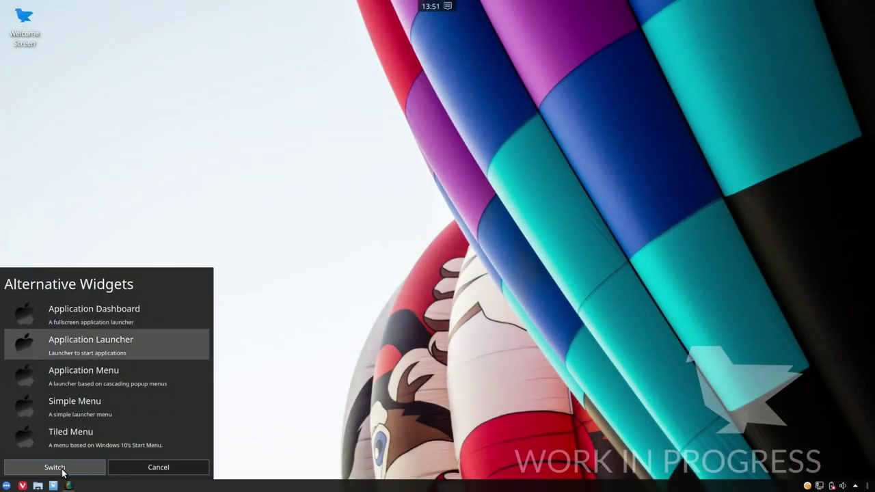
left_click(64, 470)
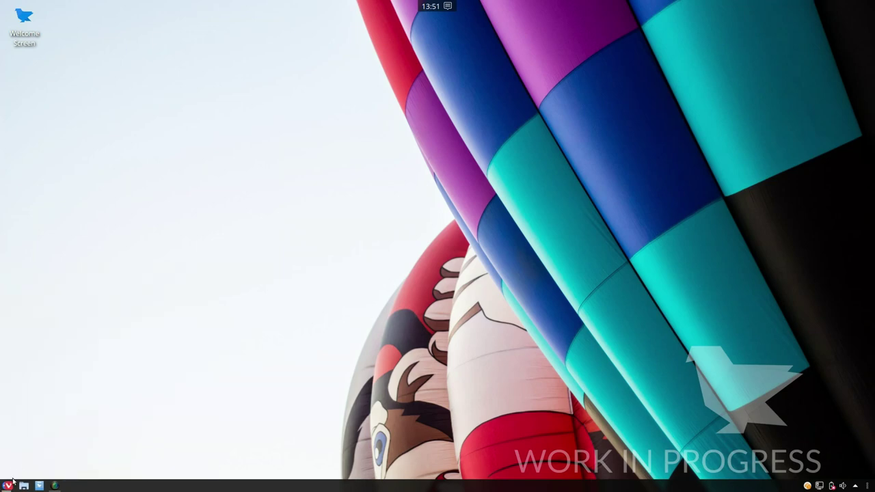
left_click(6, 486)
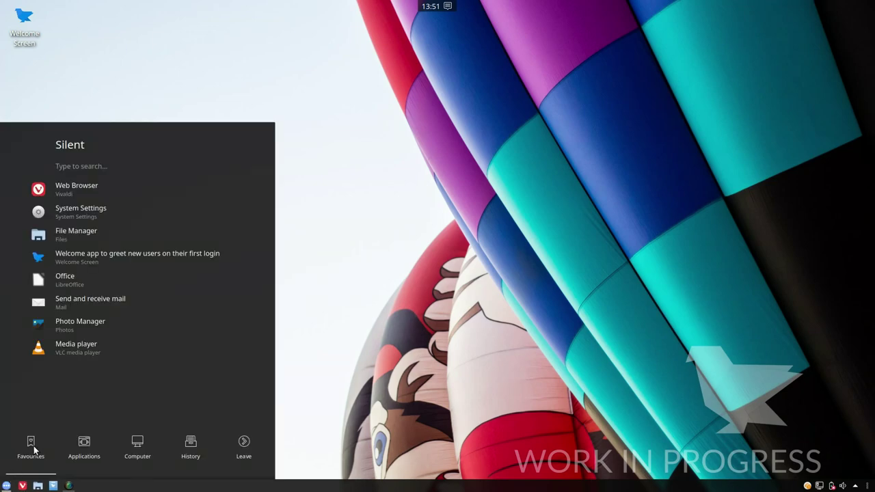
left_click(76, 452)
left_click(189, 444)
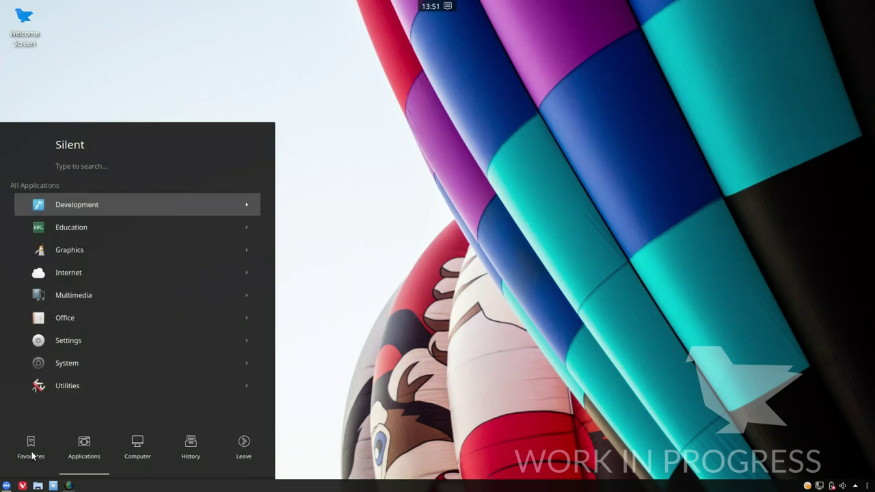
left_click(6, 486)
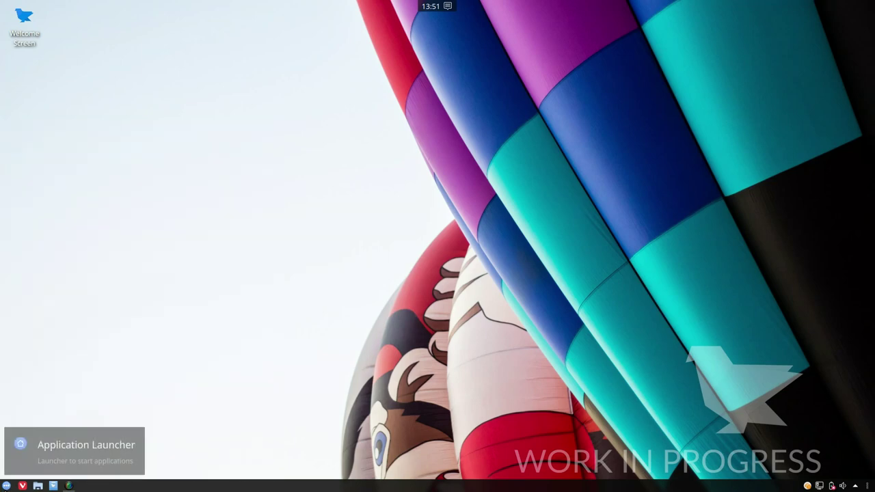
Switch the launcher to the cascading Application Menu, view its categories such as Office, and close it
right_click(7, 485)
left_click(30, 459)
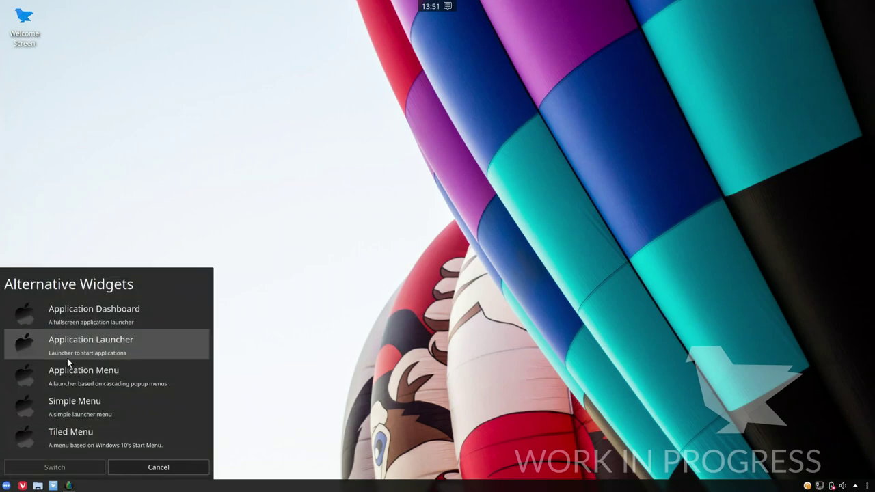
left_click(62, 381)
left_click(55, 467)
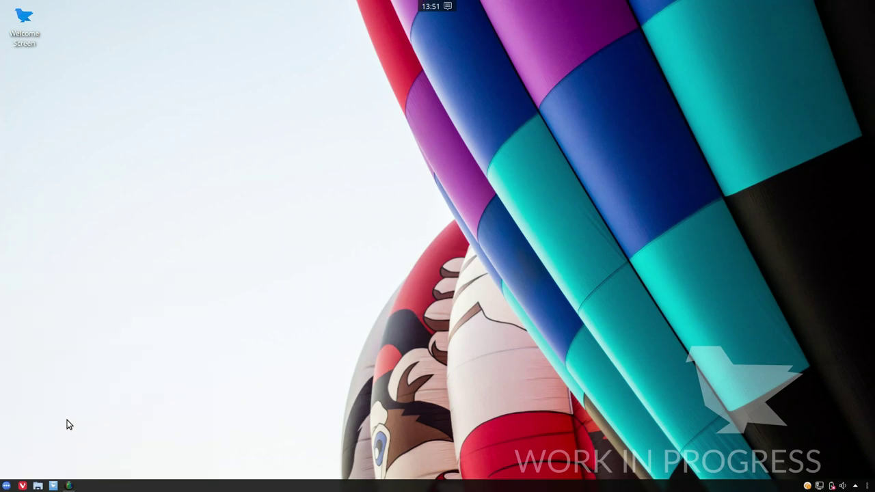
left_click(6, 486)
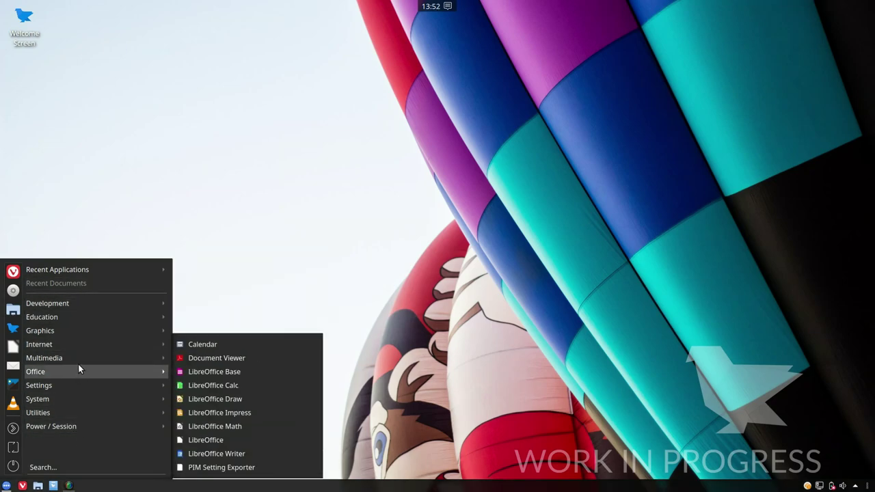
left_click(313, 311)
Return the launcher to the Simple Menu, view its Development and Education categories, and close it
right_click(3, 487)
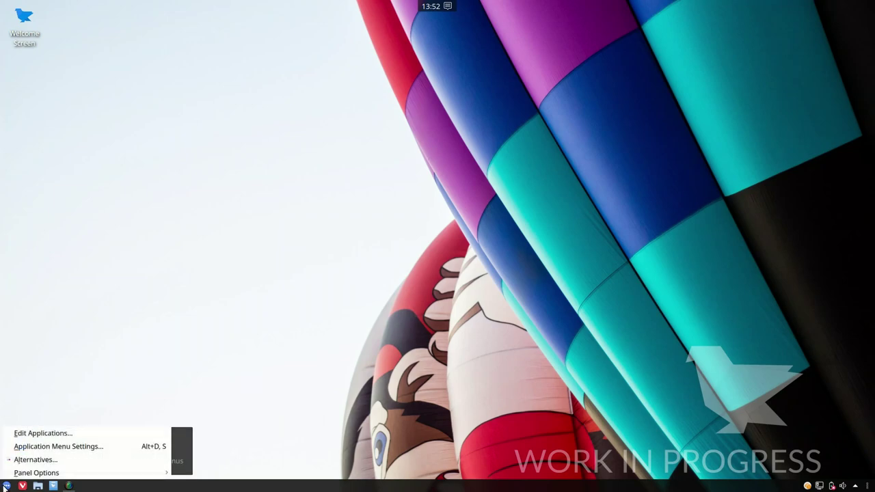
left_click(31, 459)
left_click(67, 399)
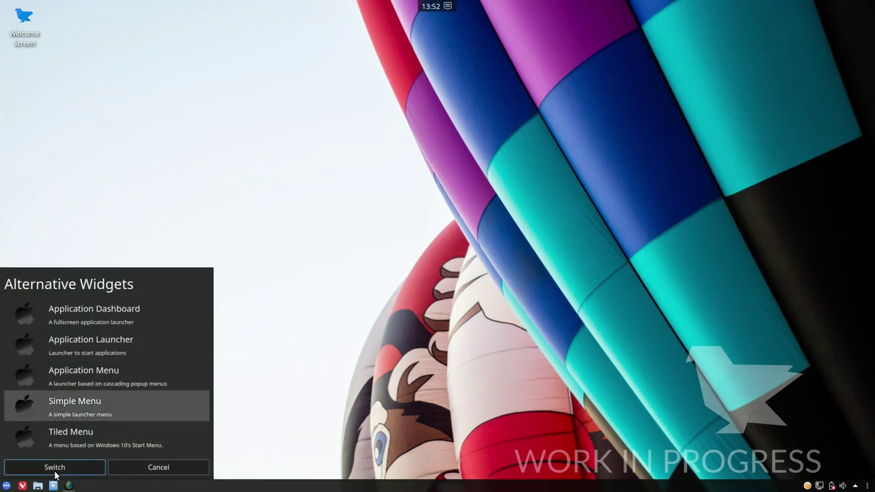
left_click(56, 469)
left_click(5, 485)
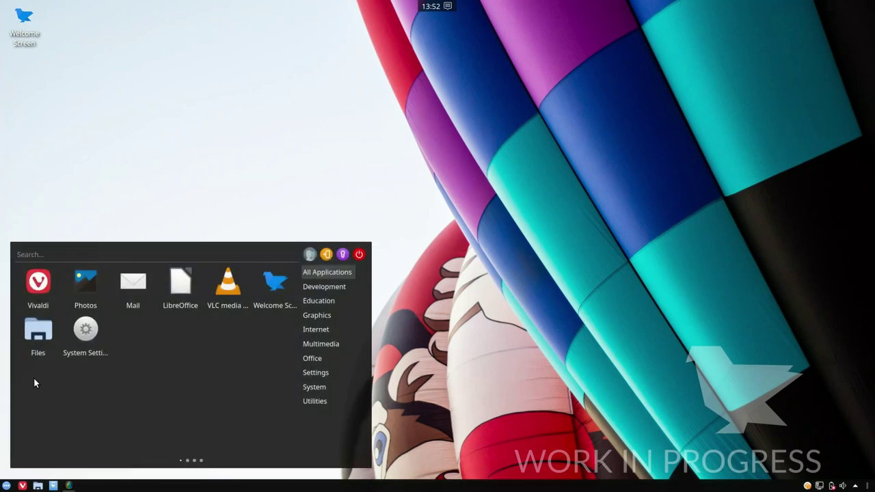
left_click(323, 288)
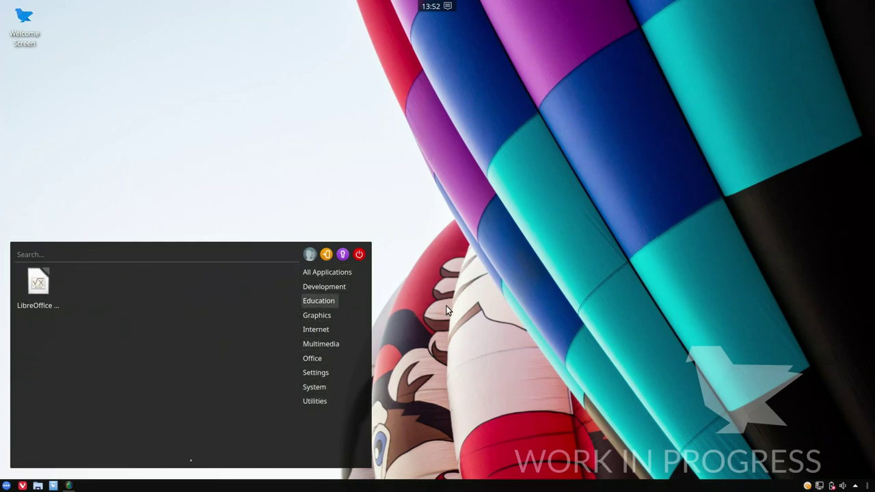
left_click(1, 416)
Switch the launcher to the Tiled Menu alternative, view its tile layout, and close it
right_click(4, 485)
left_click(27, 458)
left_click(83, 432)
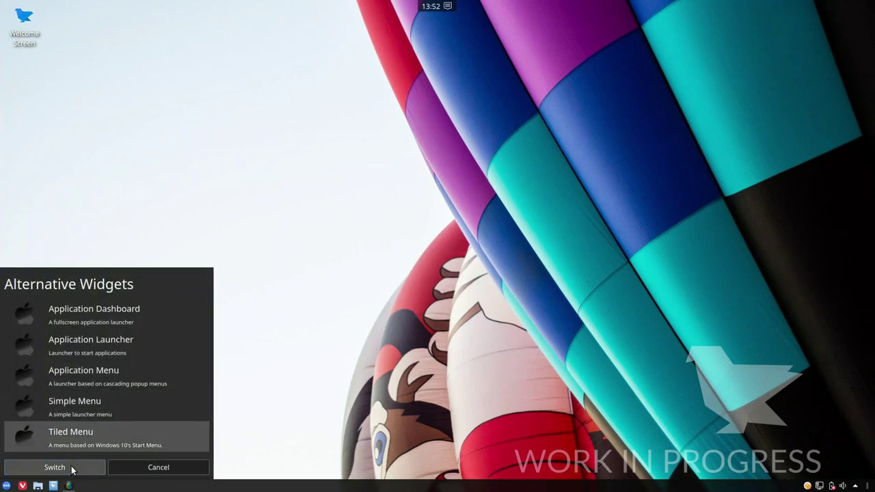
left_click(54, 467)
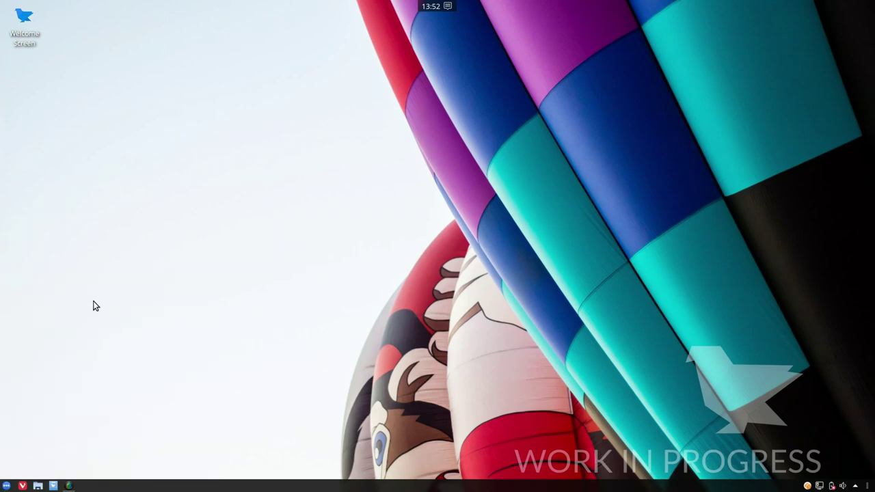
left_click(6, 487)
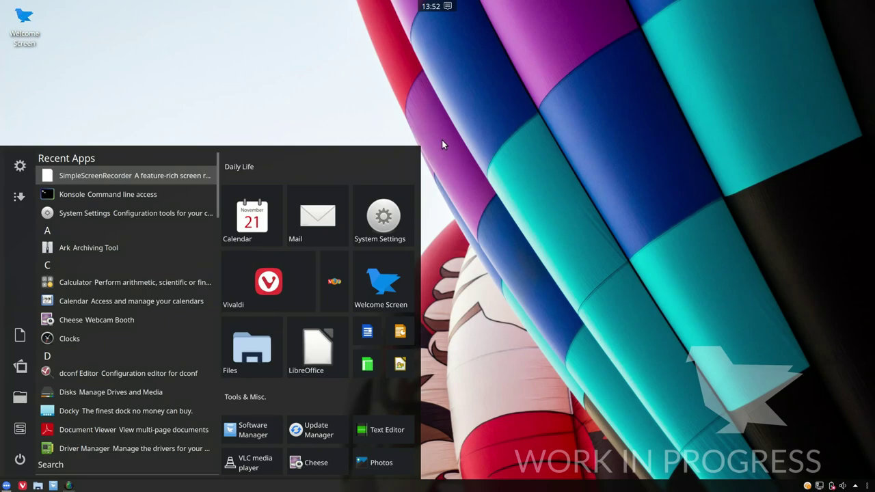
mouse_move(419, 142)
left_click(559, 237)
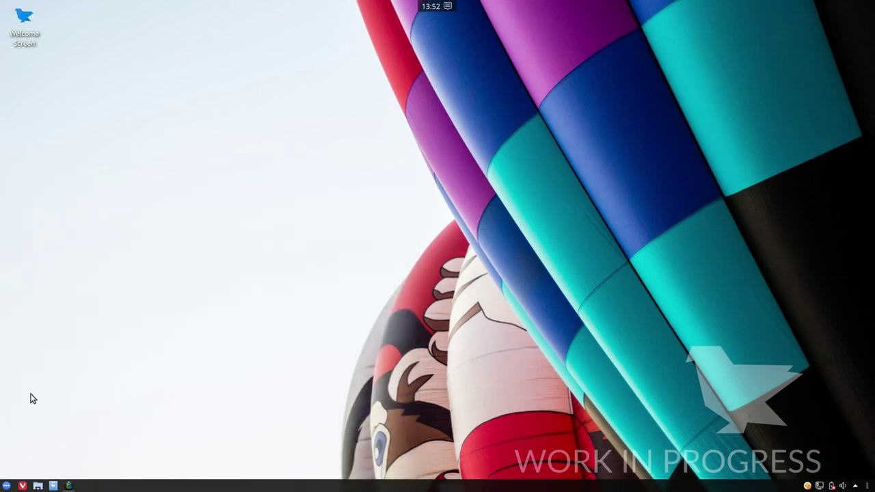
Browse the alphabetical application list in the Tiled Menu, return to its beginning, and close the menu
left_click(6, 486)
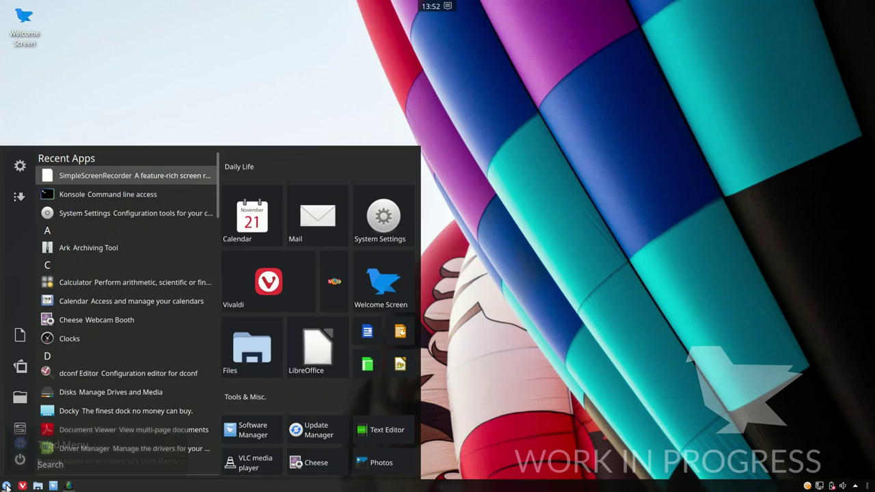
scroll(117, 236, "down", 8)
scroll(117, 239, "down", 5)
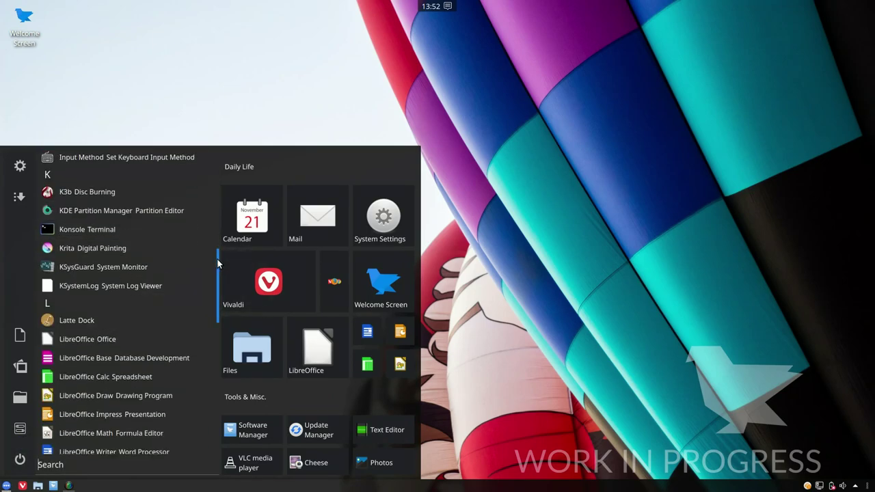
mouse_move(216, 262)
left_mouse_down()
mouse_move(203, 344)
mouse_move(213, 451)
mouse_move(216, 149)
left_mouse_up()
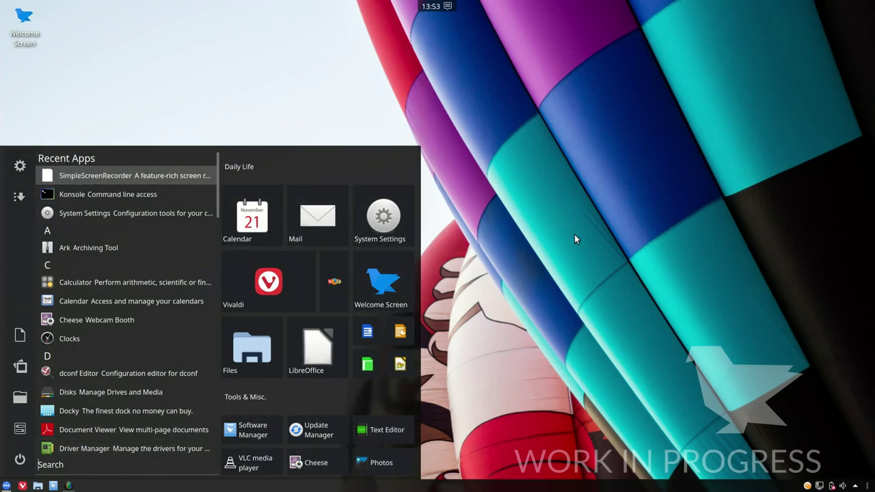
key("Escape")
Switch the launcher from the Tiled Menu back to the Application Menu
right_click(7, 486)
left_click(28, 460)
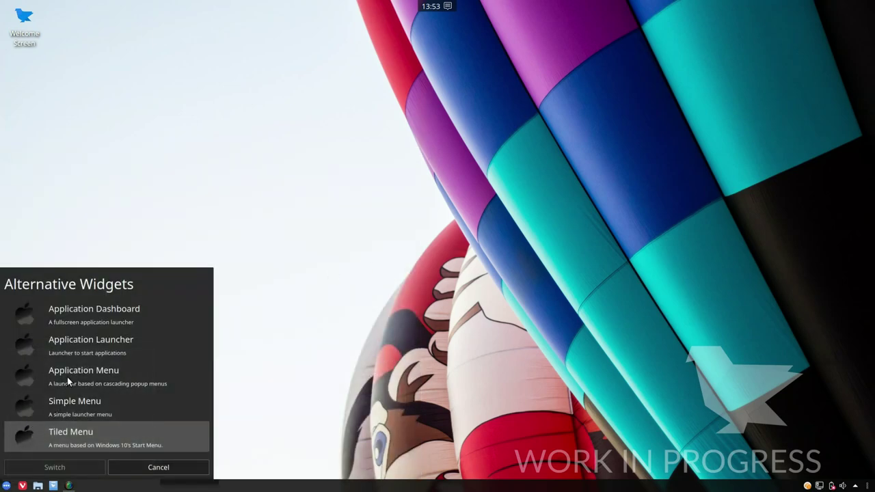
key("Up")
key("Up")
key("Return")
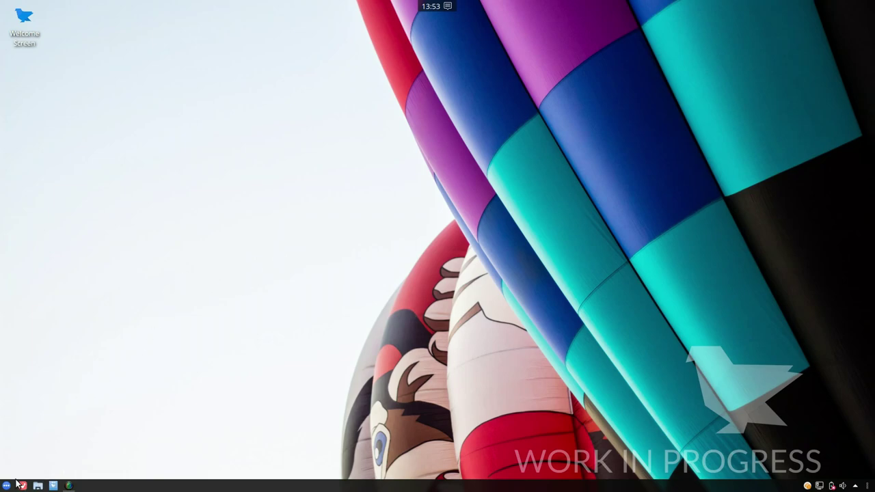
Open the Files file manager to view the Home folder
left_click(37, 487)
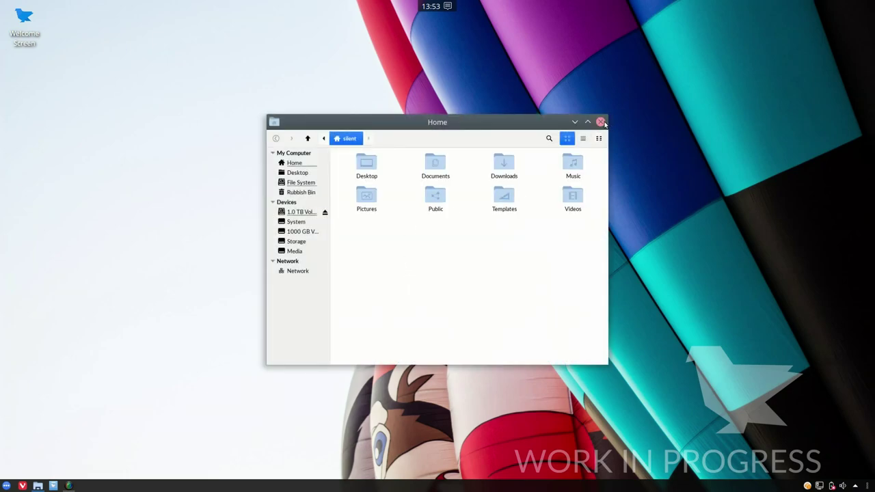
Enlarge the Home folder window and widen its places sidebar, closing the window when done
left_click_drag(606, 116, 742, 63)
left_click_drag(565, 68, 486, 87)
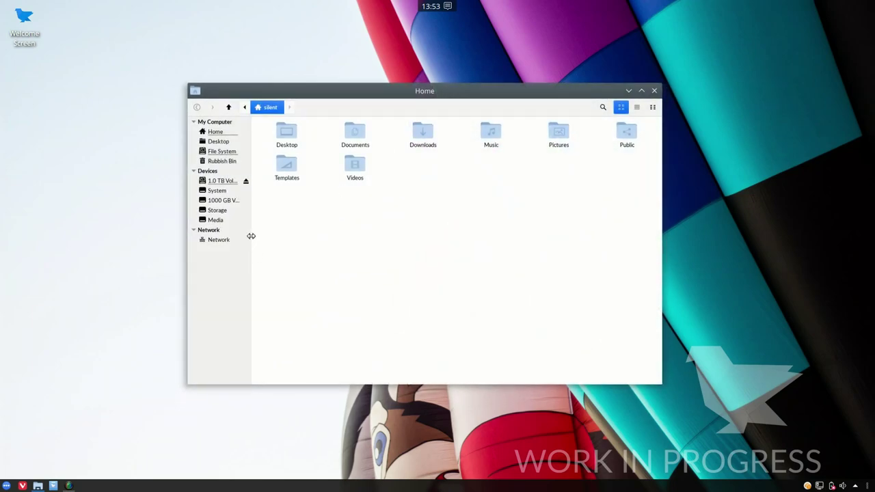
left_click_drag(251, 235, 264, 236)
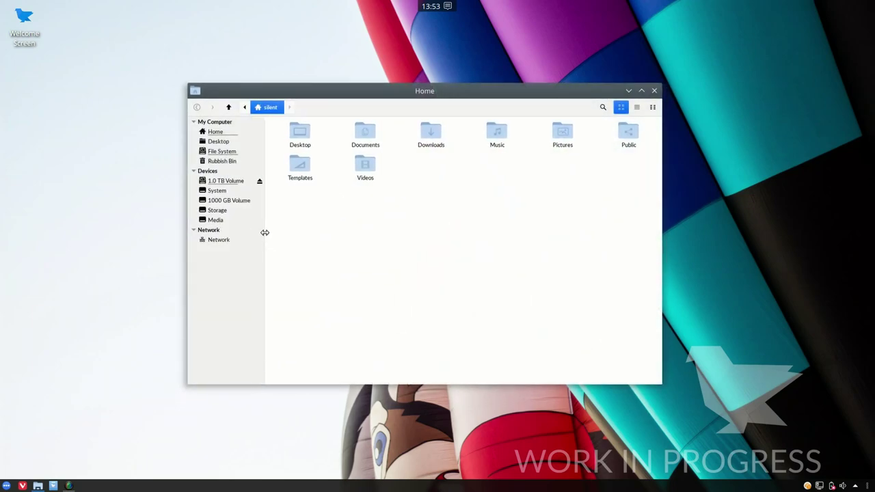
left_click(654, 90)
Open Software Manager from the launcher's System category, then enlarge and reposition its window
left_click(6, 487)
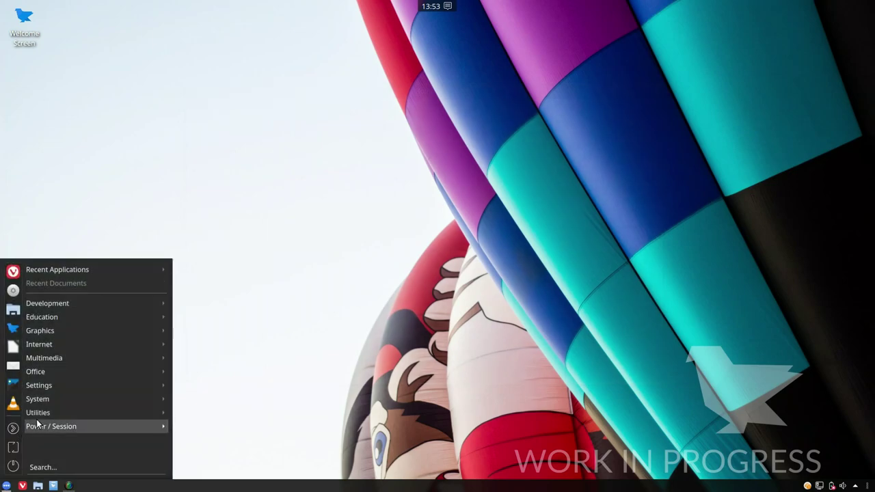
mouse_move(58, 398)
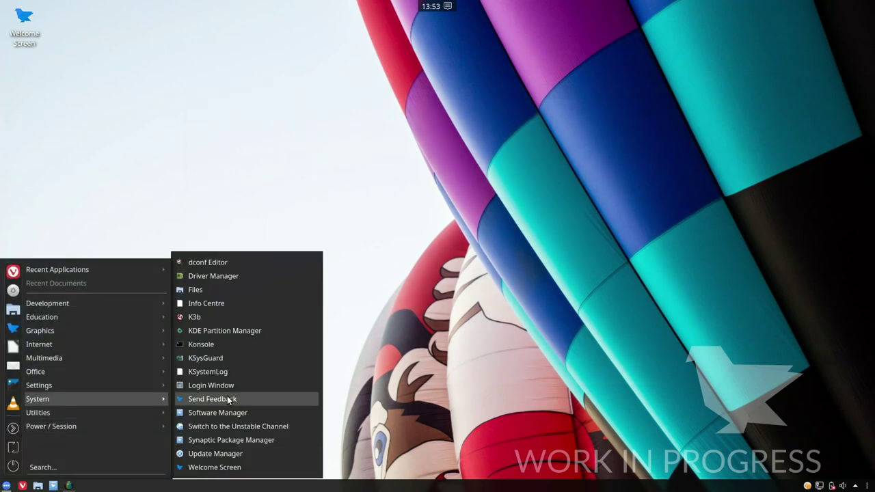
left_click(240, 414)
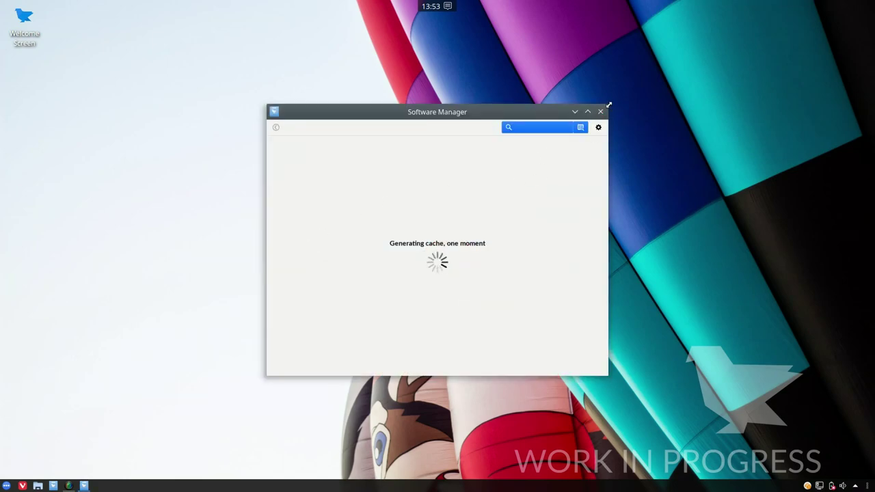
left_click_drag(610, 104, 794, 66)
left_click_drag(641, 71, 547, 72)
View Software Manager's options and its home page of picks and categories, and close the window
left_click(685, 92)
left_click(717, 140)
left_click(501, 310)
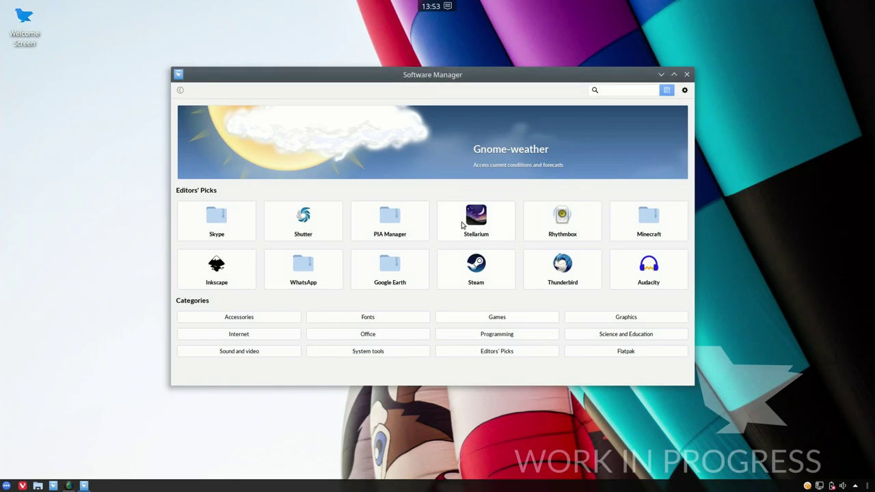
left_click(686, 74)
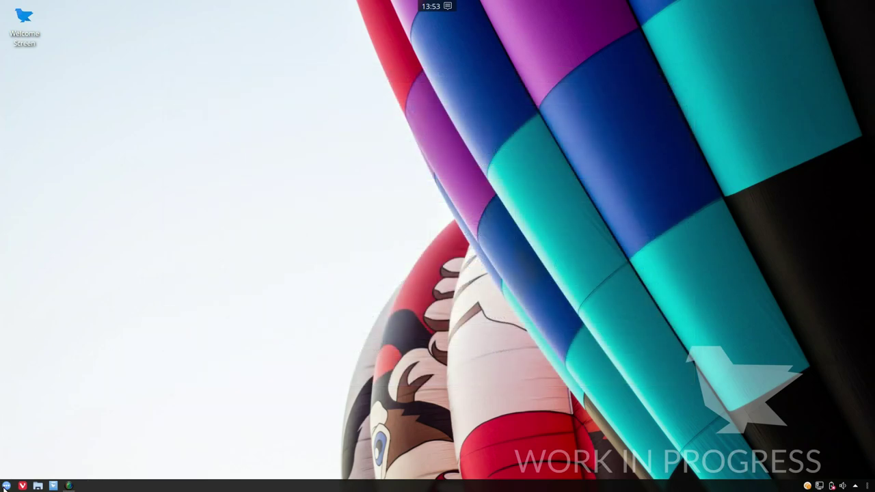
Open Software Sources from the launcher's Settings category and authenticate with the account password
left_click(5, 485)
mouse_move(39, 403)
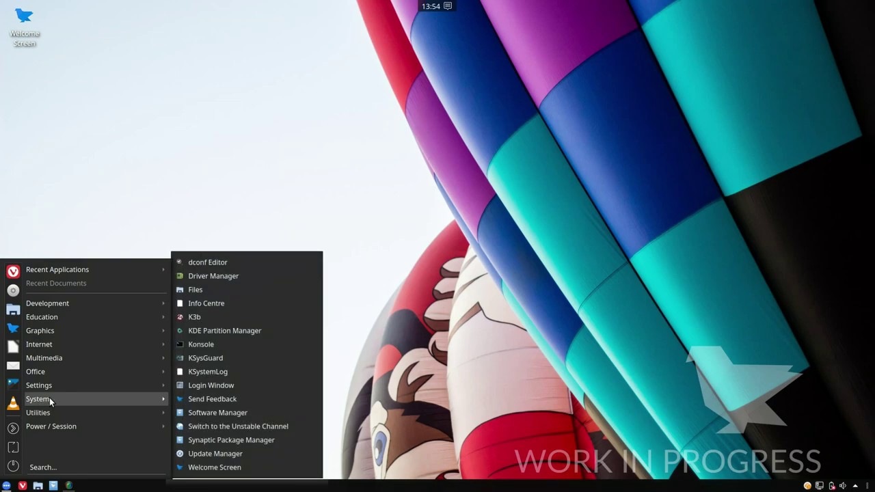
mouse_move(53, 386)
left_click(257, 426)
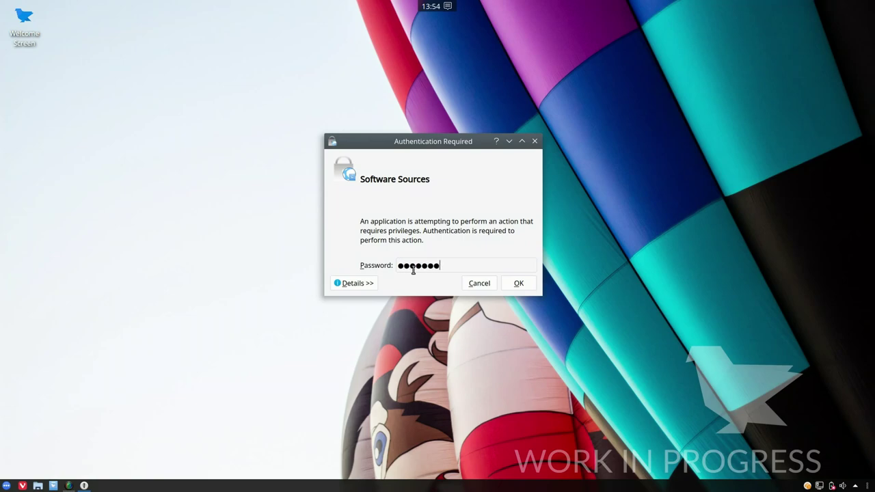
key("Return")
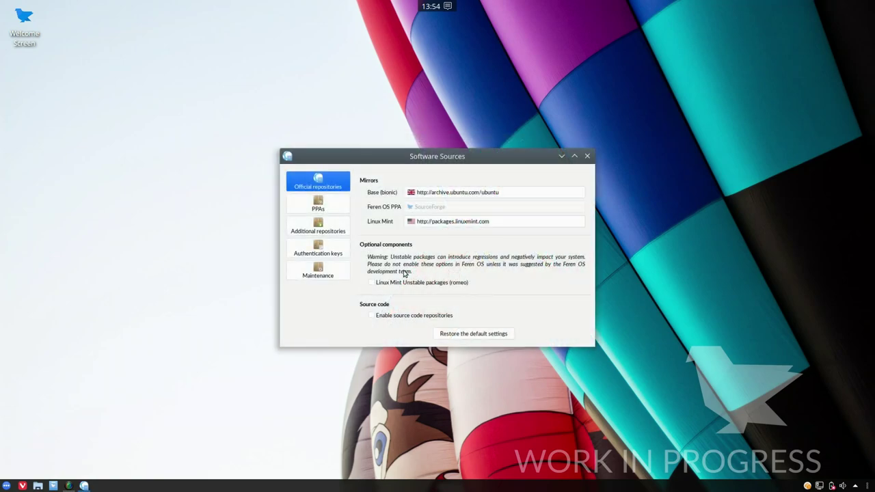
left_click(487, 224)
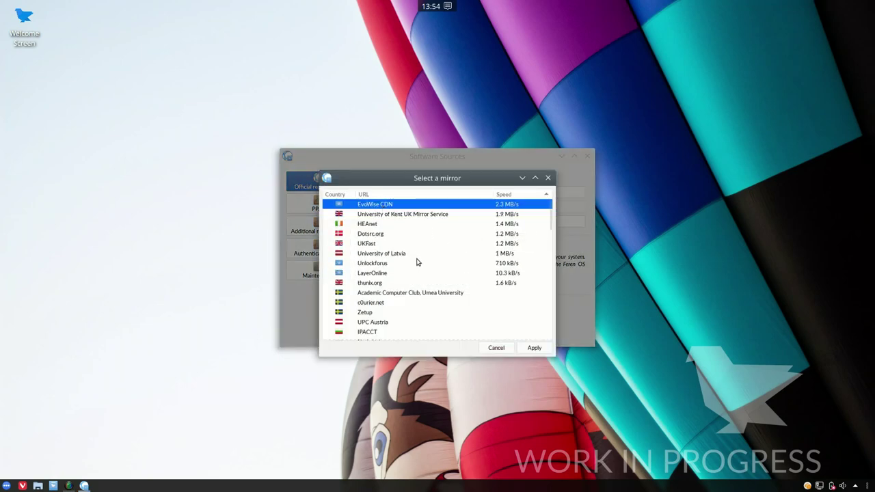
left_click(534, 347)
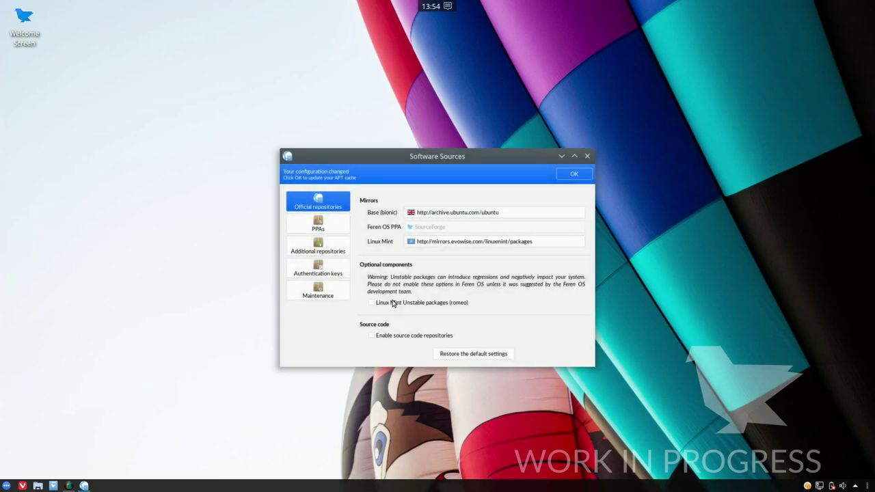
left_click(475, 217)
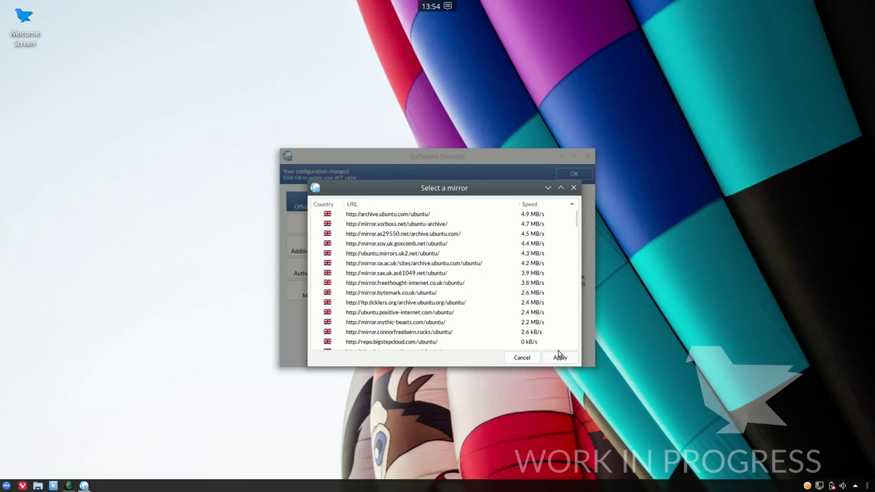
left_click(428, 214)
left_click(559, 357)
Update the APT cache for the changed mirrors, showing the download details in an enlarged progress window
left_click(574, 174)
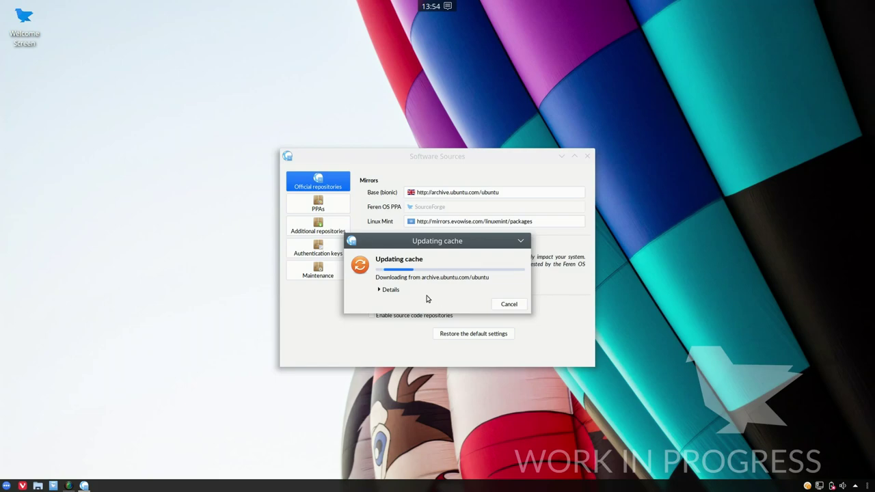
left_click(378, 290)
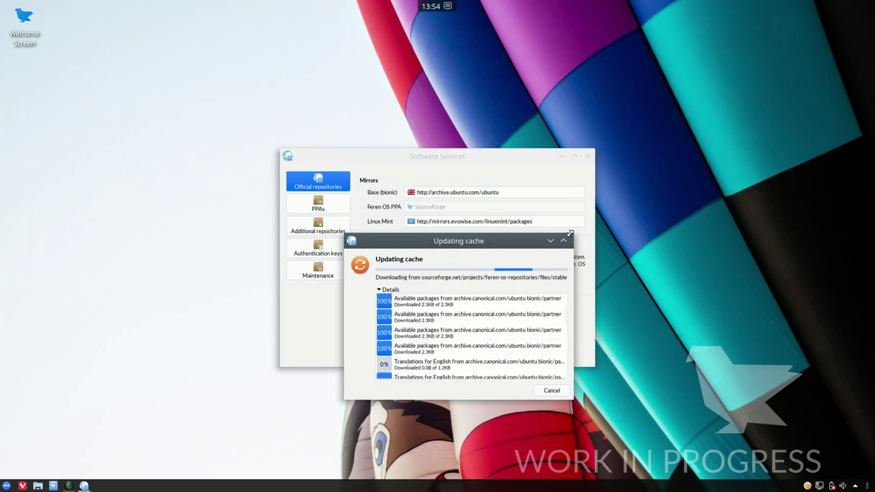
left_click_drag(573, 236, 681, 200)
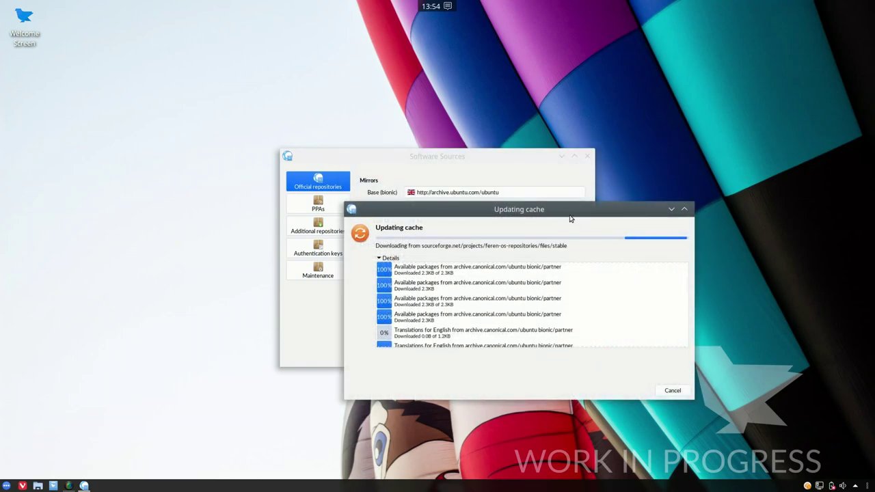
left_click_drag(567, 200, 488, 181)
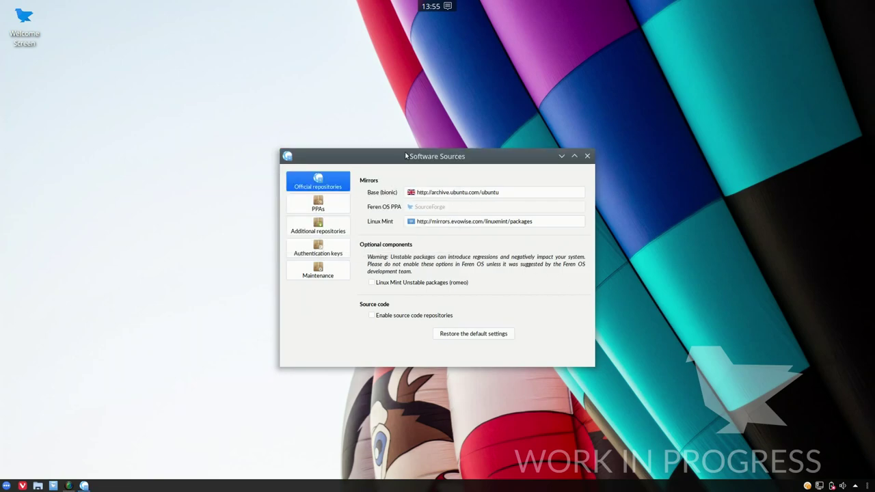
Move the Software Sources window slightly higher and examine the preconfigured PPAs from elementary-os to peterlevi
left_click_drag(408, 155, 398, 140)
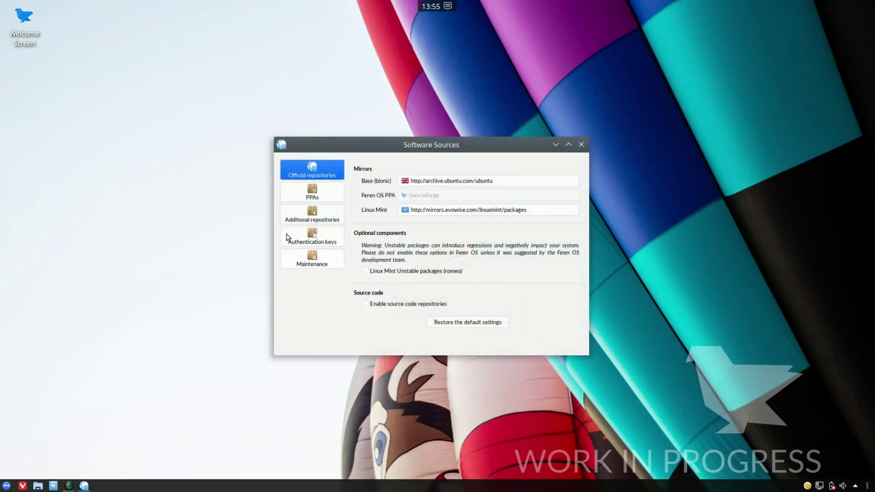
left_click(312, 192)
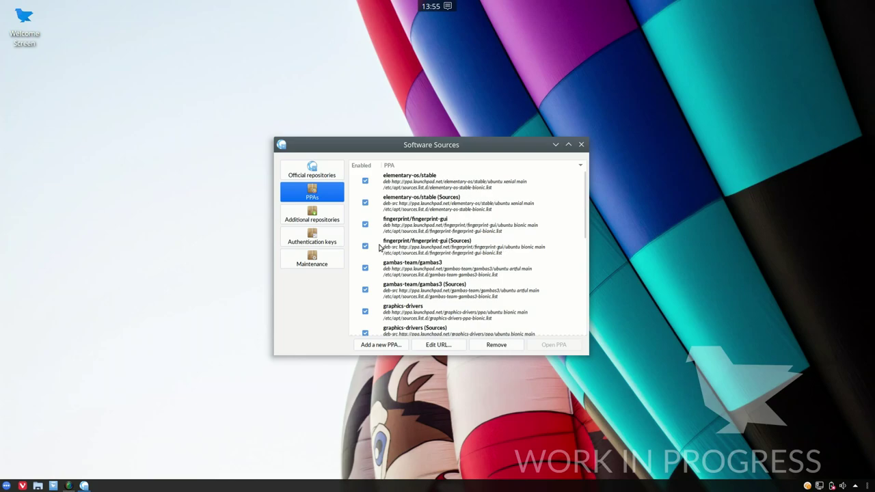
scroll(507, 252, "down", 3)
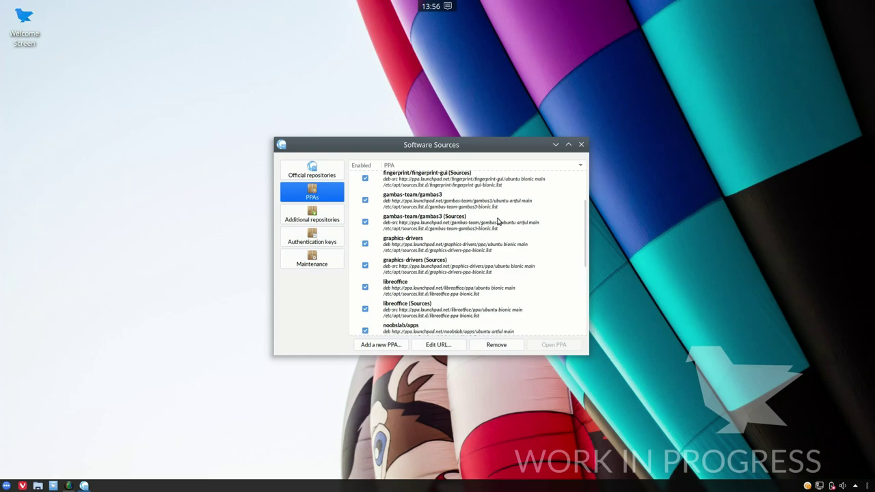
scroll(499, 222, "down", 2)
scroll(439, 260, "up", 2)
scroll(499, 247, "down", 1)
scroll(494, 246, "down", 2)
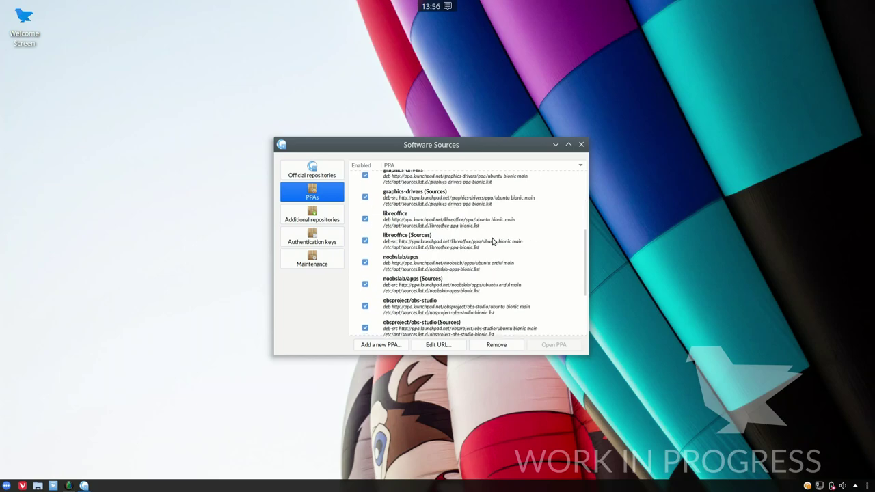
scroll(479, 231, "up", 1)
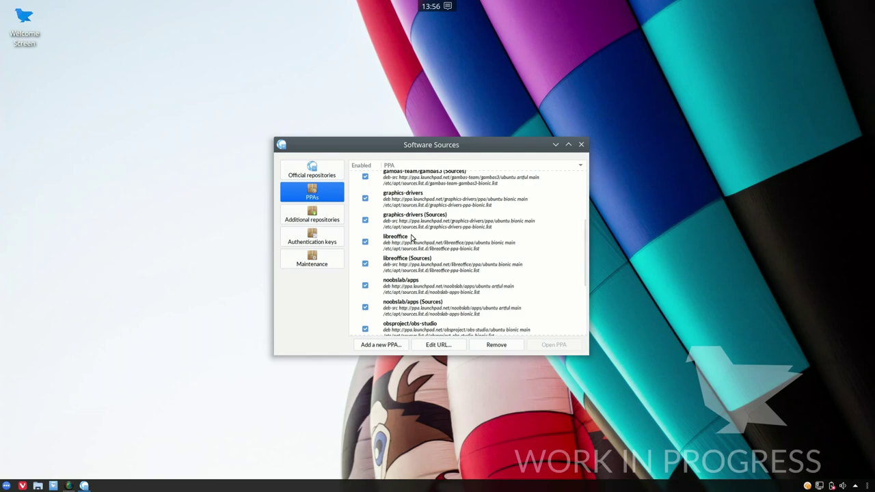
scroll(455, 246, "down", 2)
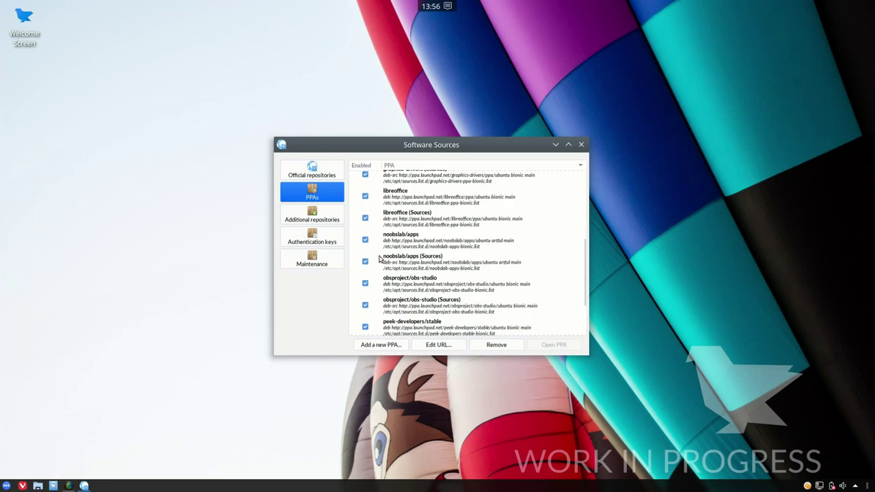
scroll(498, 241, "down", 2)
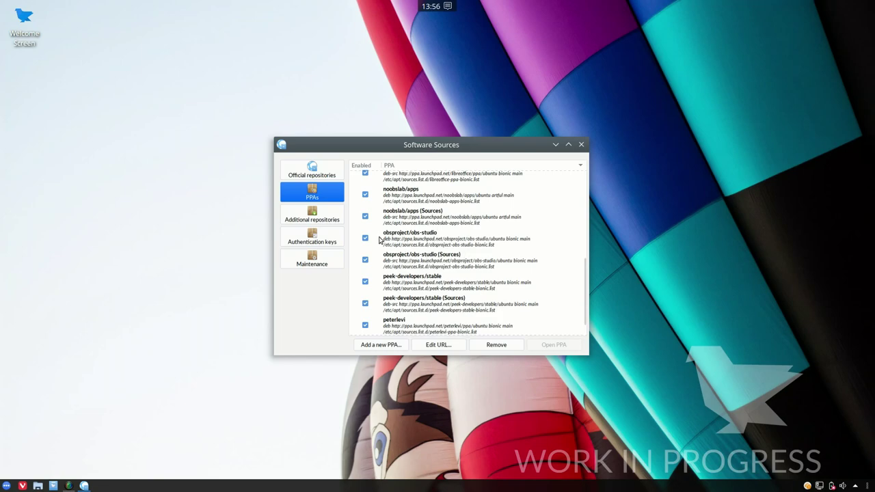
View the Multimedia applications in the launcher and return to the Software Sources window
left_click(6, 485)
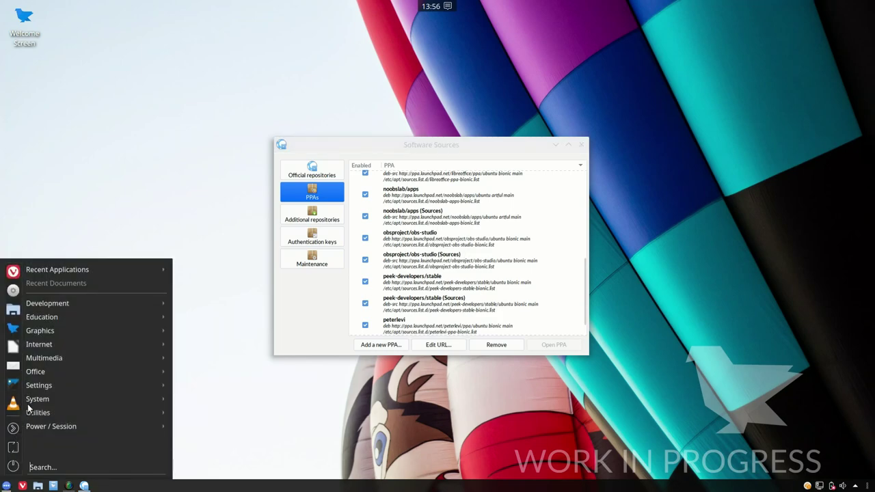
mouse_move(44, 357)
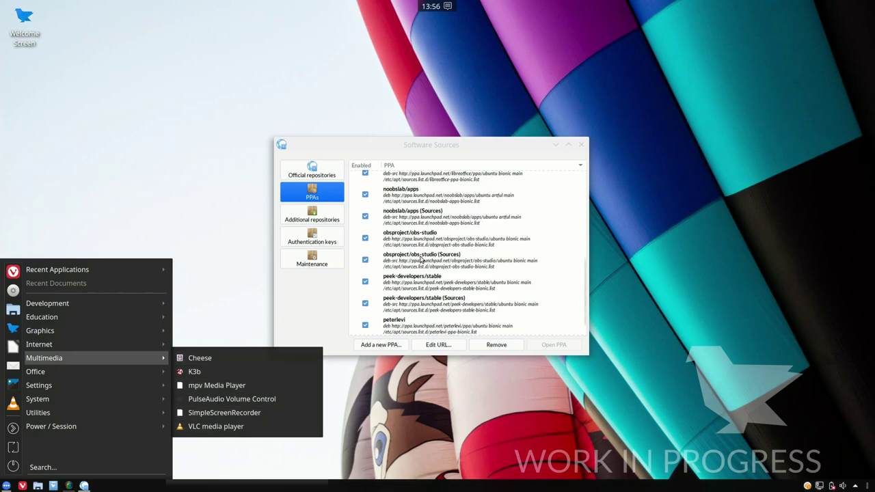
left_click(489, 141)
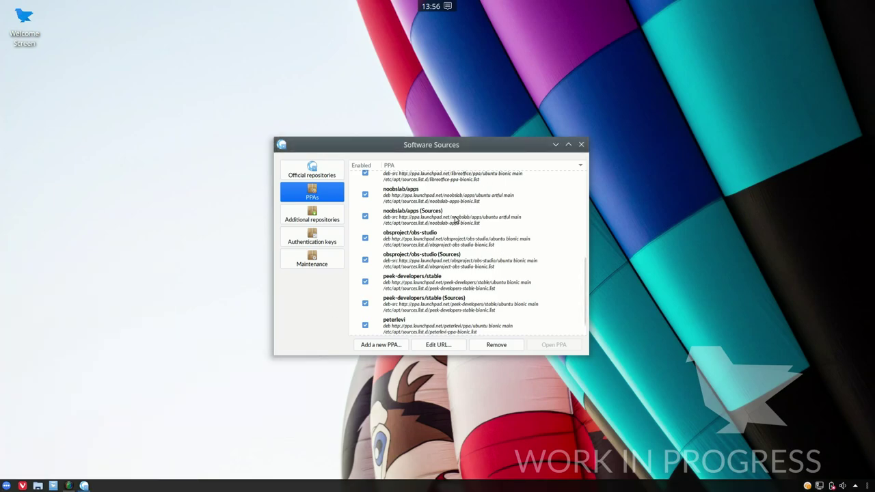
Examine the complete PPA list again in both directions, checking which Ubuntu release each entry targets
scroll(452, 225, "down", 1)
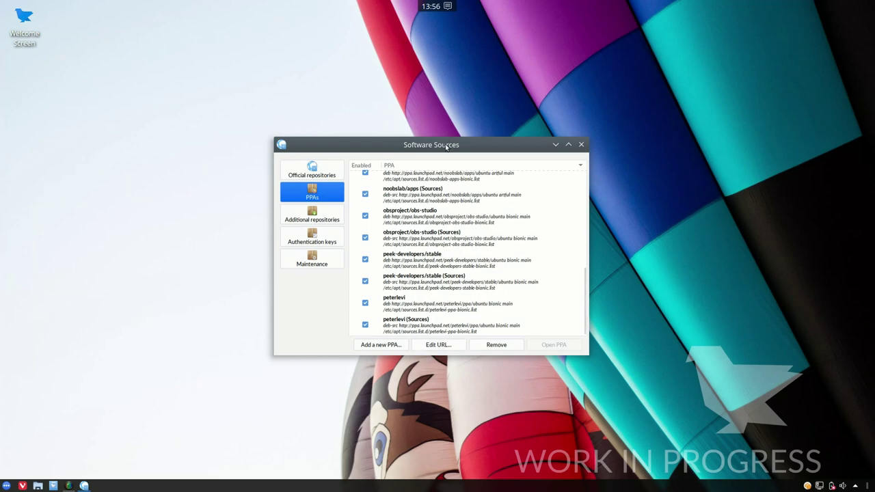
left_click_drag(446, 147, 445, 135)
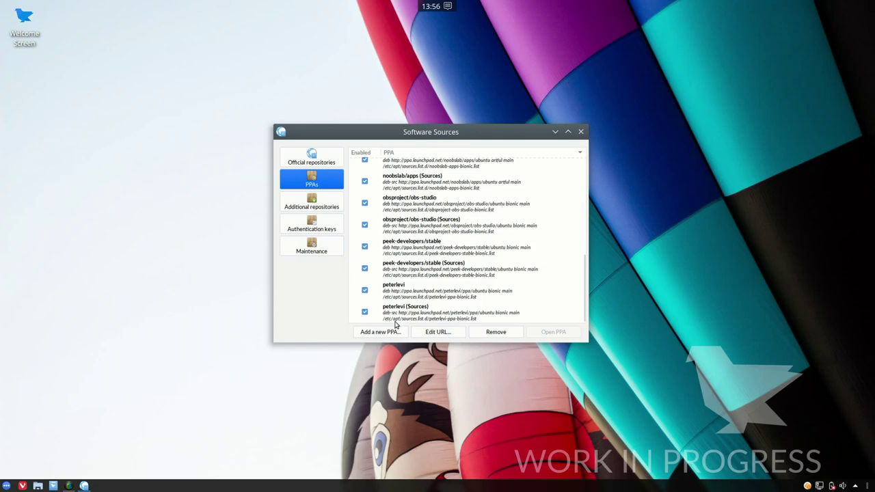
scroll(445, 236, "up", 8)
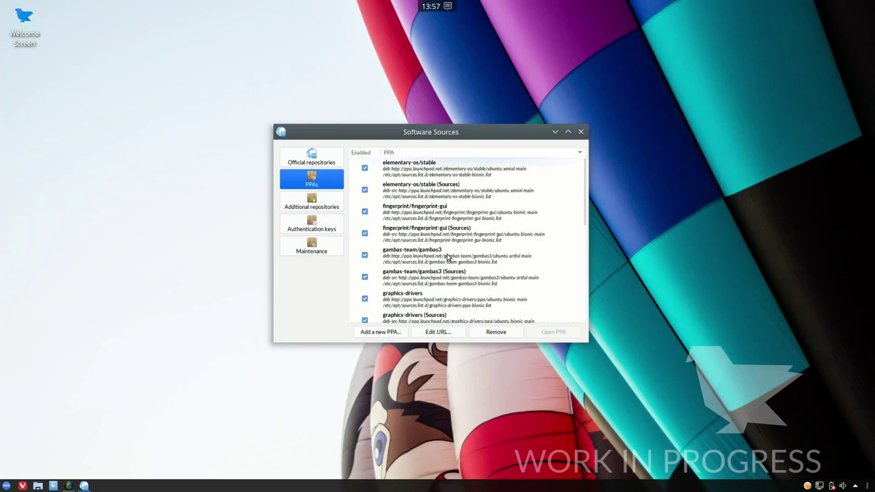
scroll(457, 236, "down", 8)
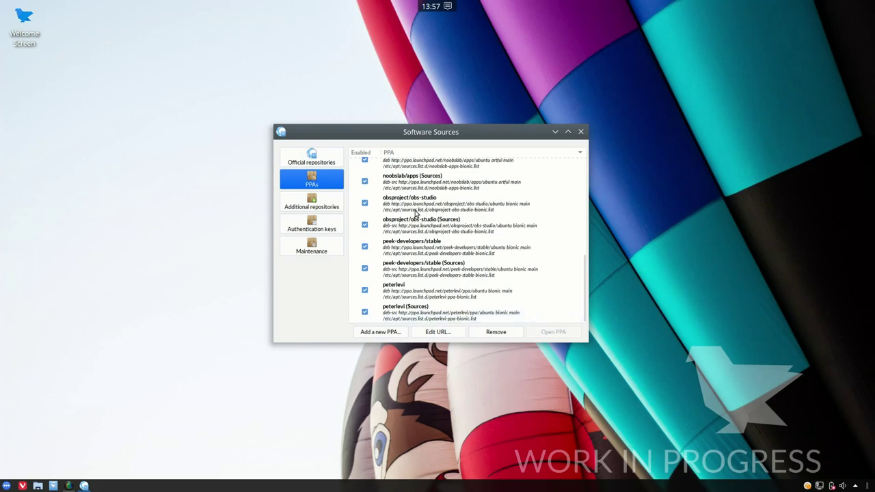
scroll(452, 268, "up", 10)
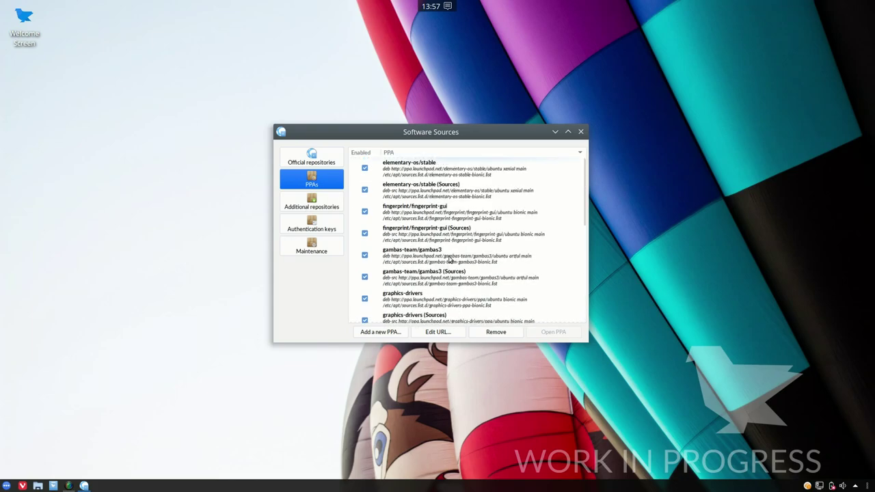
scroll(441, 217, "down", 5)
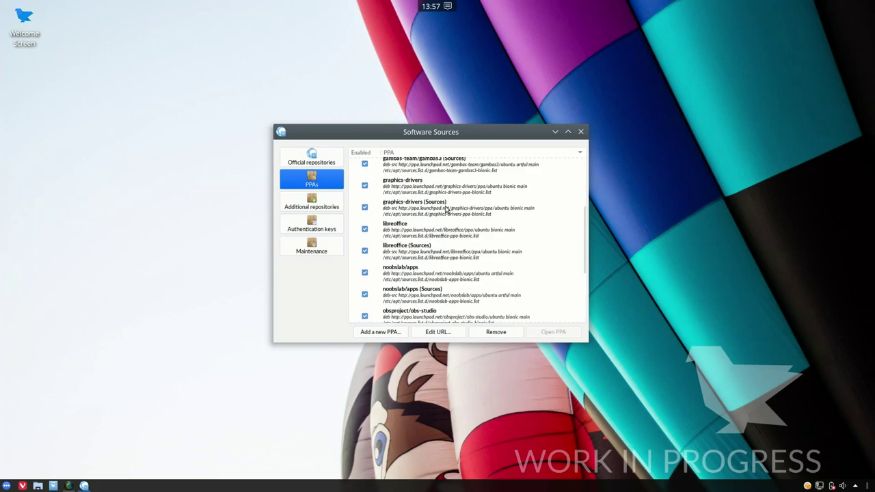
scroll(449, 253, "up", 2)
scroll(449, 252, "up", 3)
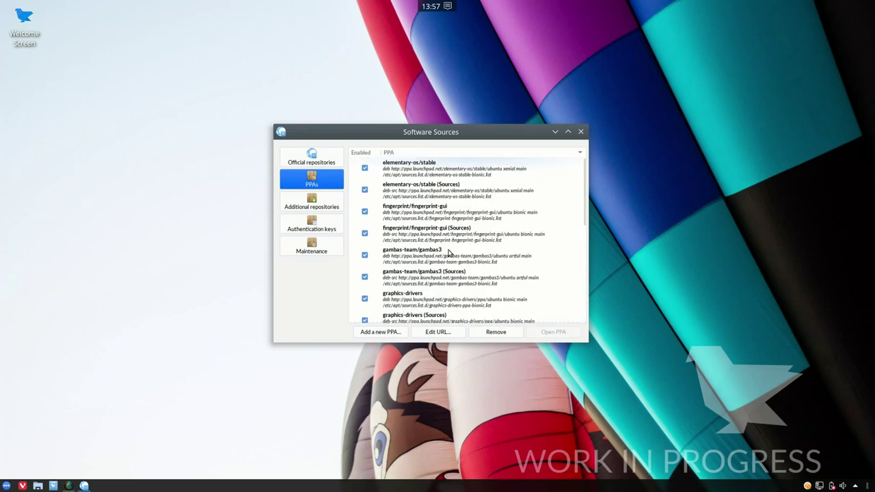
scroll(458, 205, "down", 6)
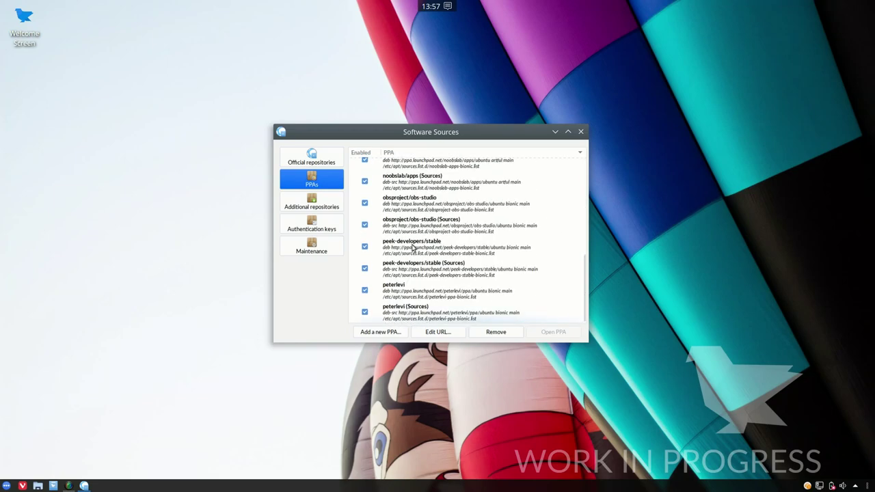
Recheck the Ubuntu release targets in the PPA list, view the additional repositories and close Software Sources
scroll(427, 205, "up", 6)
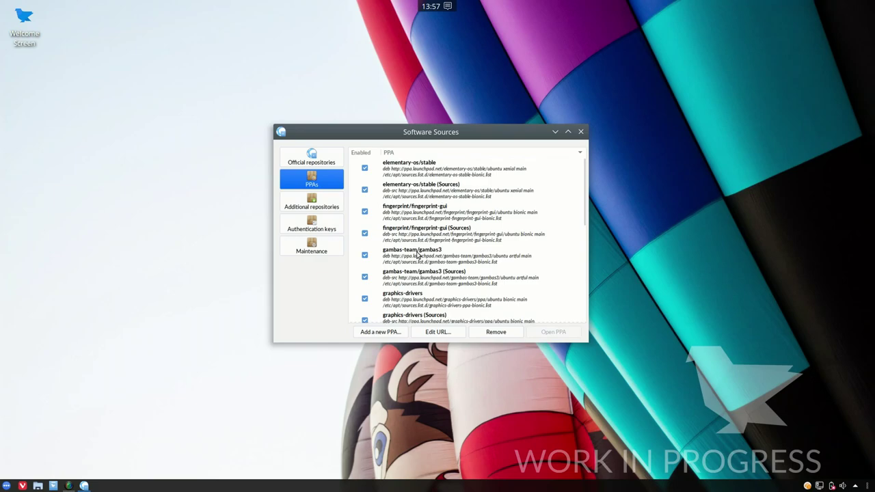
scroll(416, 262, "down", 5)
scroll(417, 273, "up", 3)
scroll(423, 260, "up", 3)
scroll(446, 218, "down", 7)
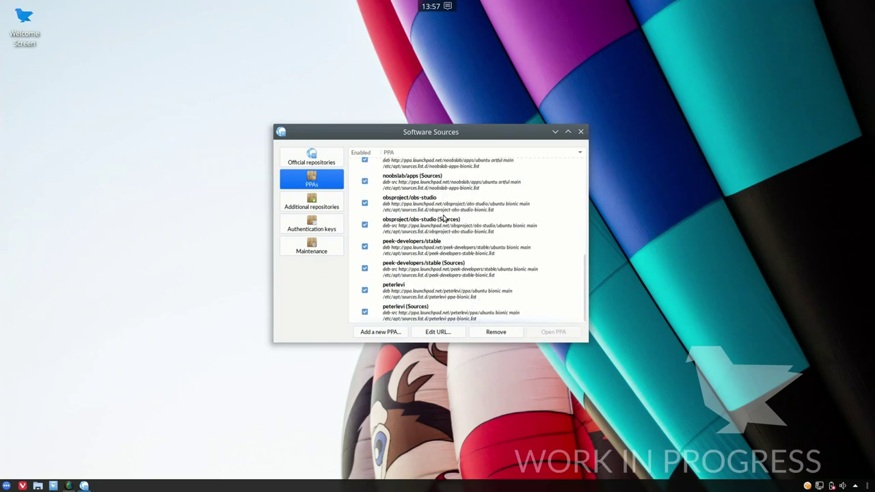
scroll(442, 217, "up", 6)
left_click(323, 208)
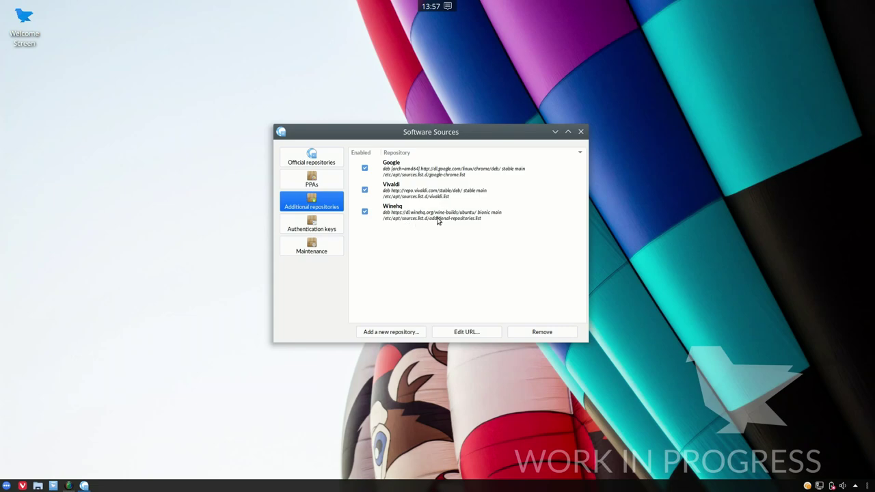
left_click(580, 132)
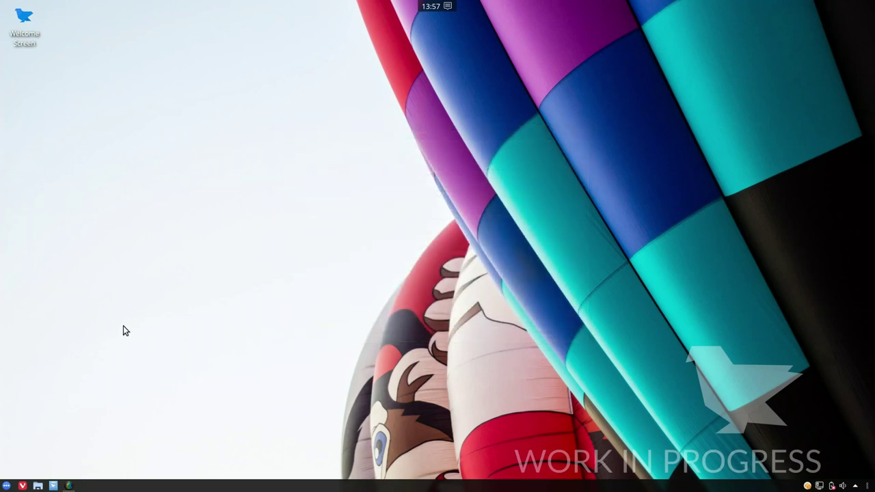
Launch Konsole from the System applications and run "sudo apt update", entering the account password
left_click(6, 485)
mouse_move(71, 381)
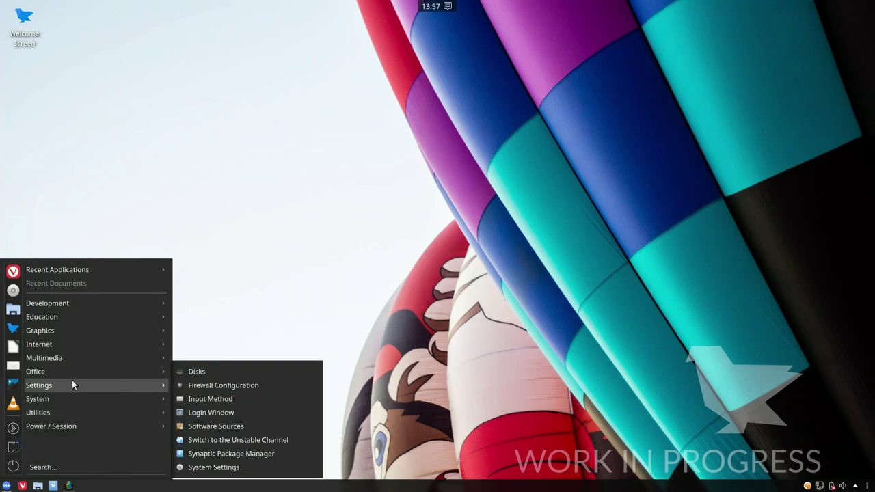
mouse_move(68, 398)
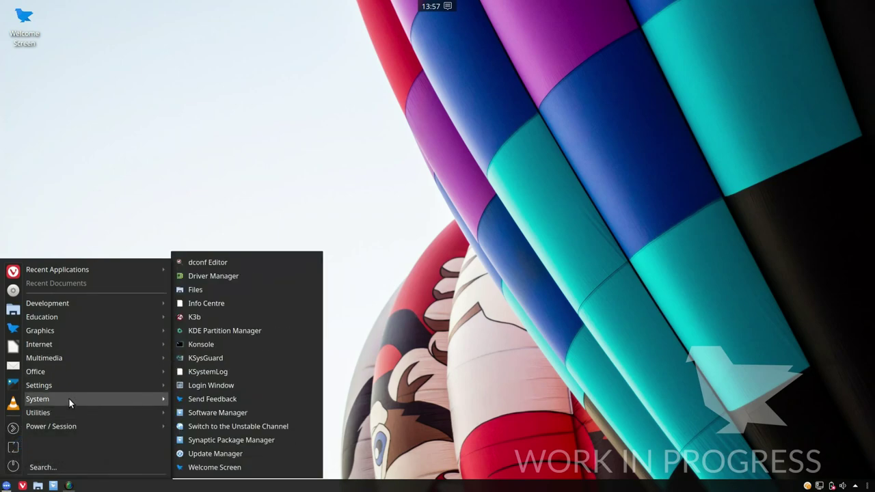
left_click(222, 346)
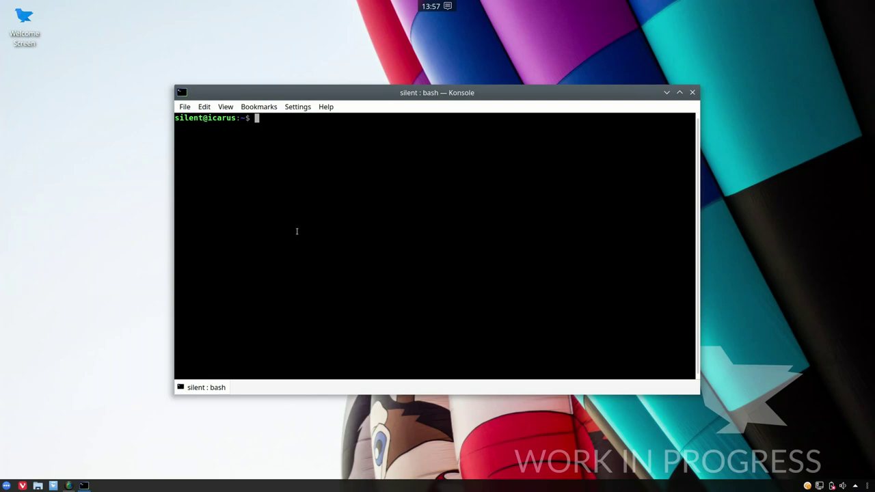
type("sudo apt update")
key("Return")
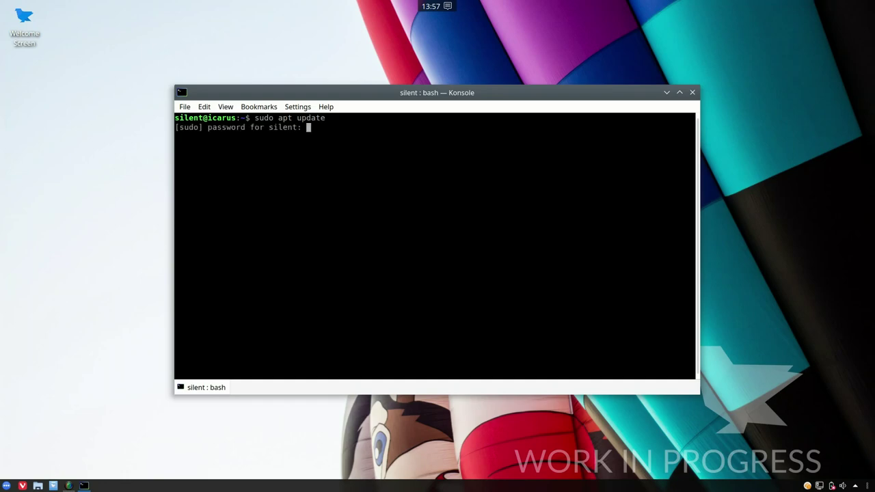
key("Return")
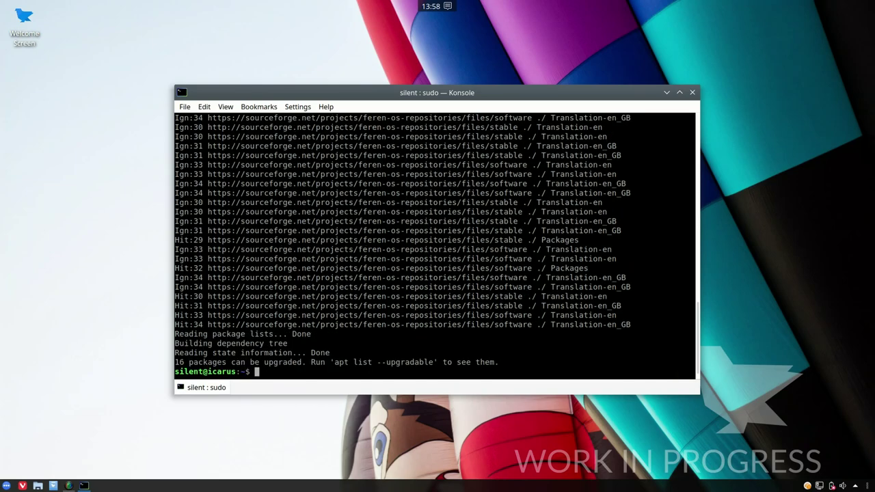
List the pending packages with "apt list --upgradeable" and install them with "sudo apt upgrade", answering y to continue
type("apt list --upgradeable")
key("Return")
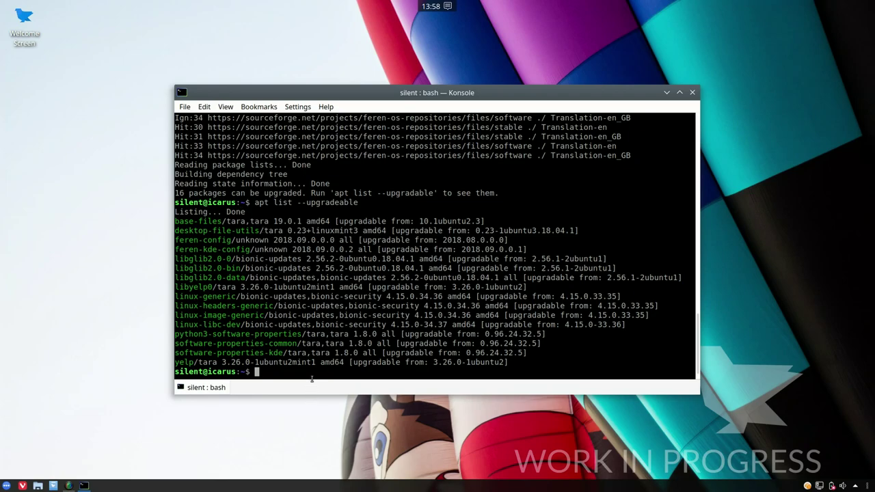
type("sudo apt upgrade")
key("Return")
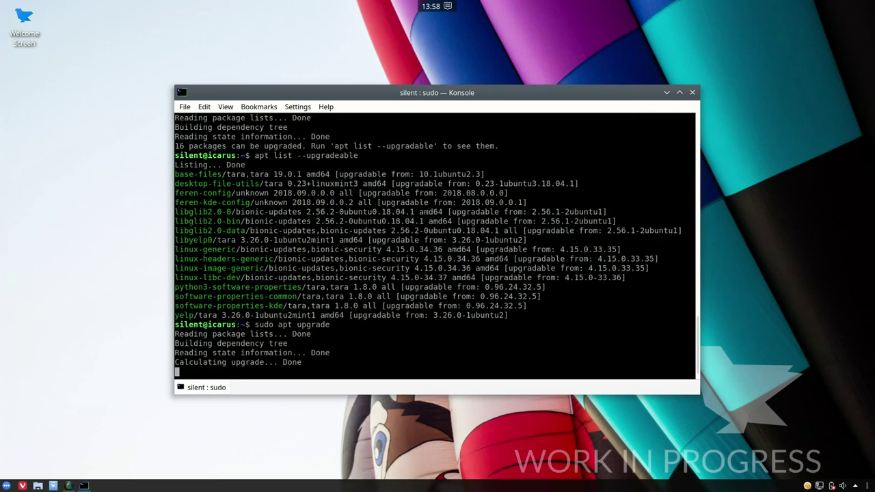
type("y")
key("Return")
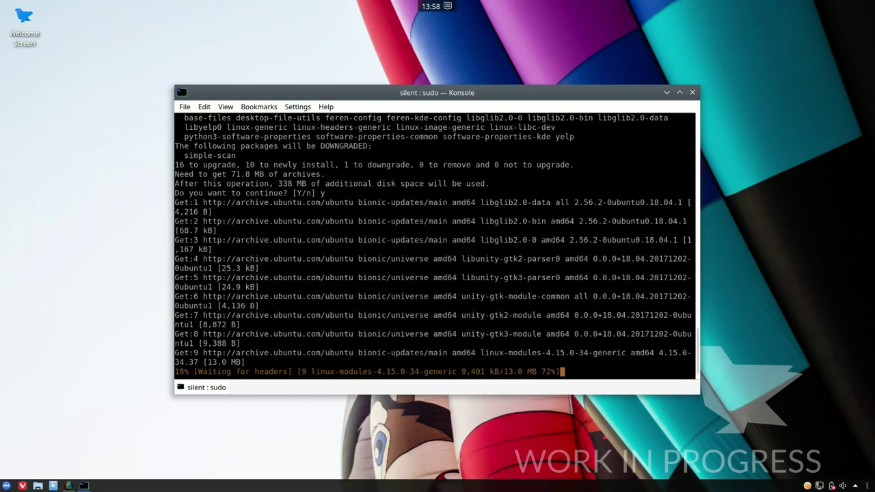
Enlarge the Konsole window and reposition it near the middle of the desktop while the upgrade runs
left_click(706, 83)
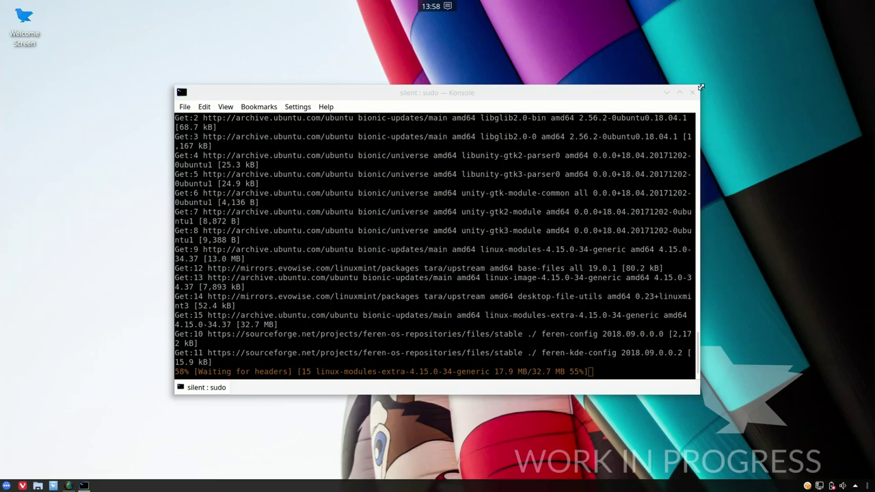
left_click_drag(700, 87, 803, 35)
left_click_drag(667, 39, 593, 63)
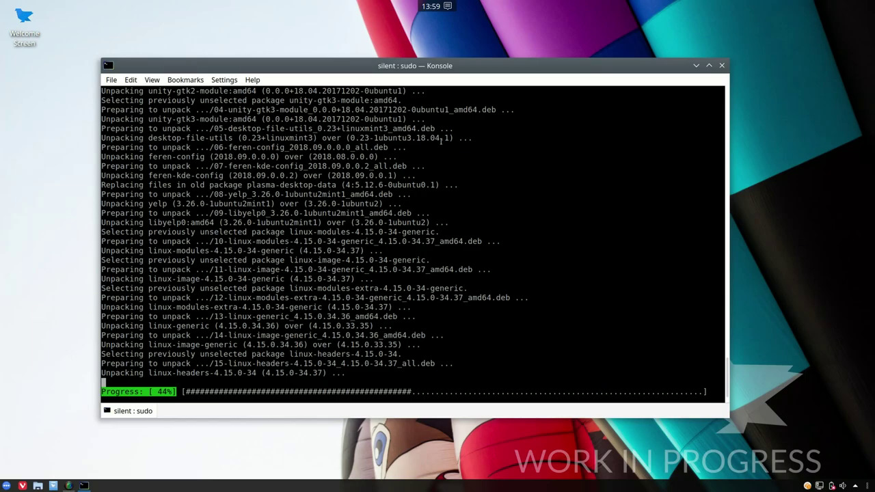
mouse_move(526, 69)
left_mouse_down()
mouse_move(547, 63)
mouse_move(532, 66)
left_mouse_up()
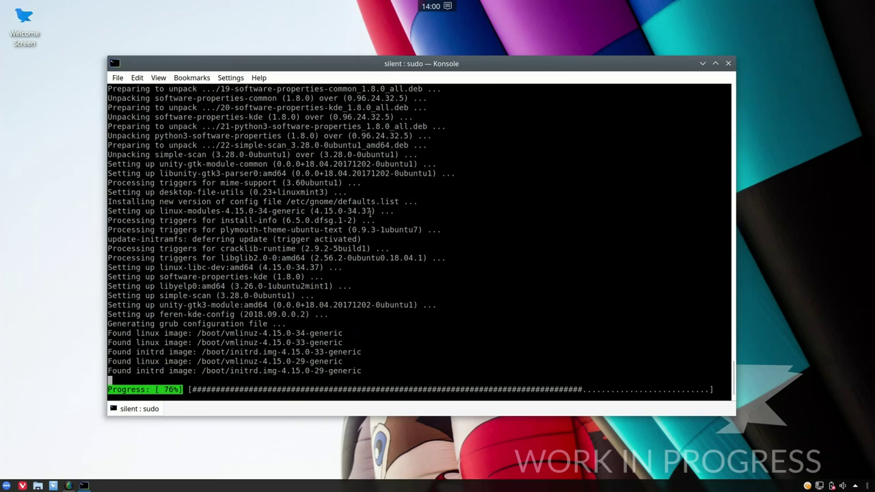
left_click_drag(367, 68, 383, 65)
View the Internet applications in the launcher and return to the Konsole window
left_click(38, 333)
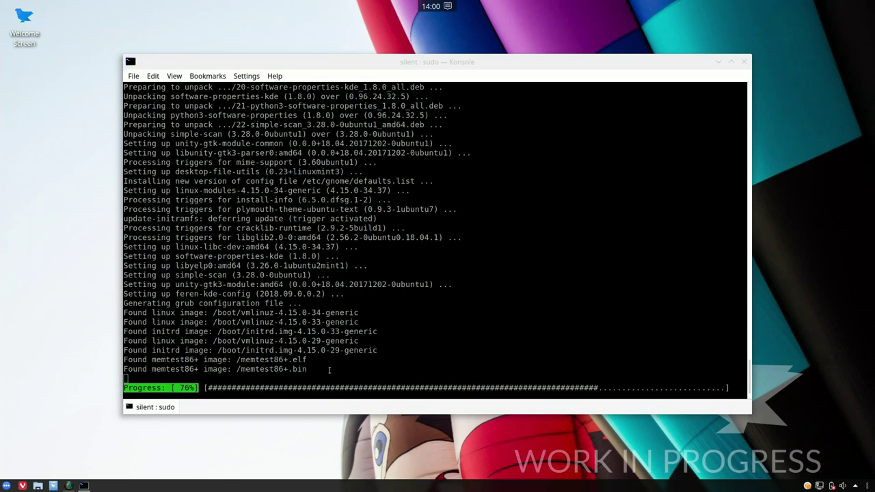
left_click(329, 369)
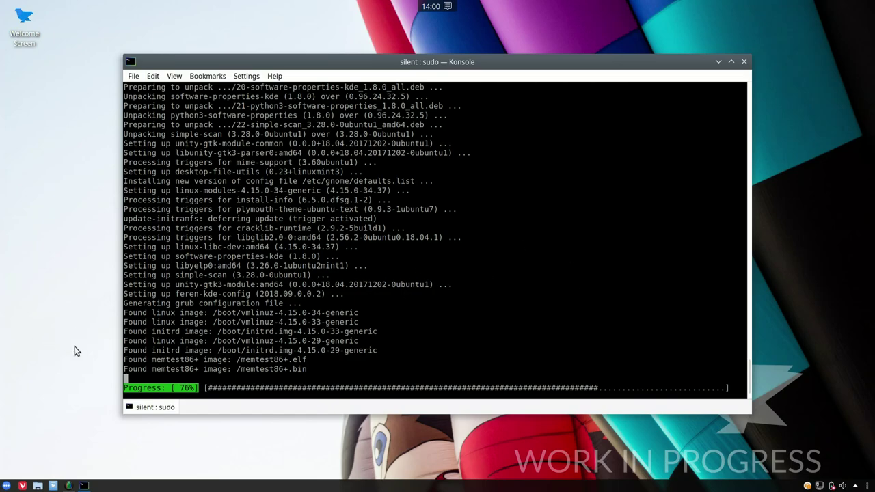
left_click(30, 417)
left_click(6, 485)
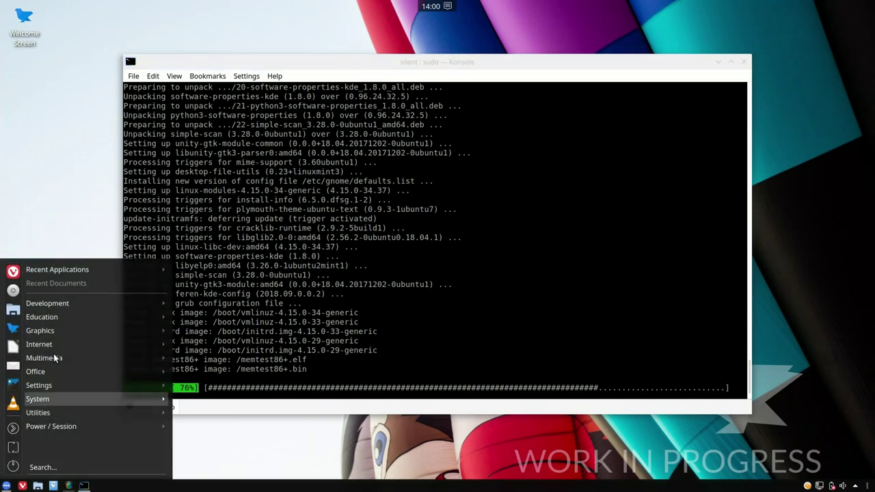
mouse_move(62, 396)
mouse_move(58, 345)
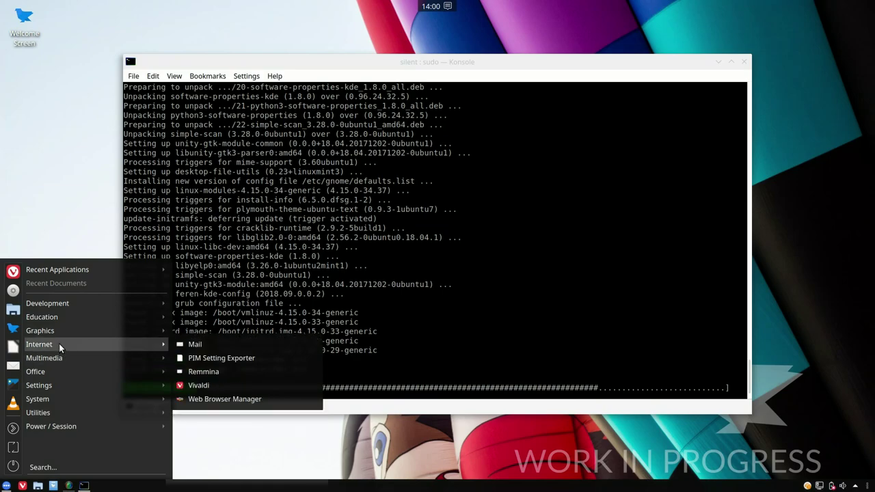
left_click(404, 329)
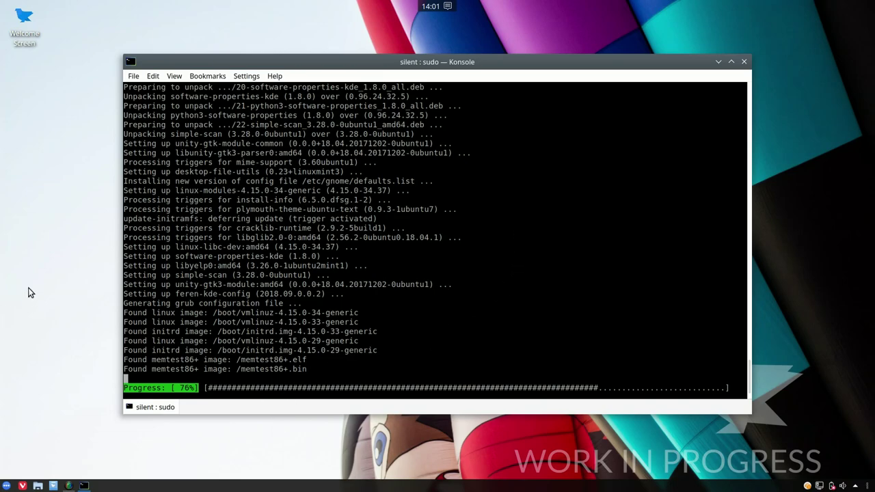
Open the Welcome Screen from the desktop and minimise the Konsole window
left_click(55, 261)
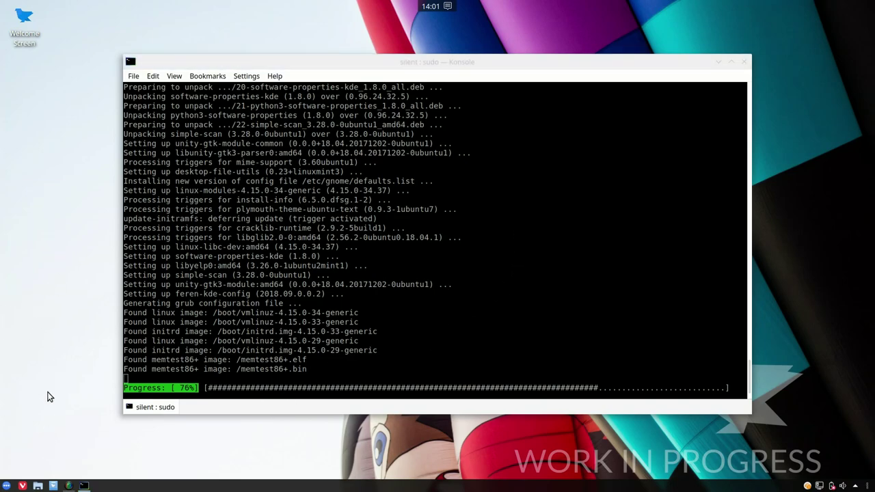
left_click(31, 30)
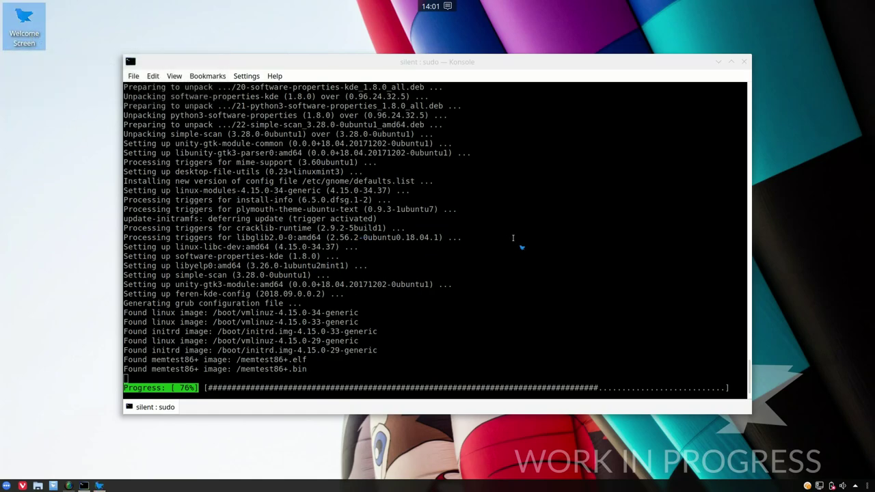
left_click(717, 61)
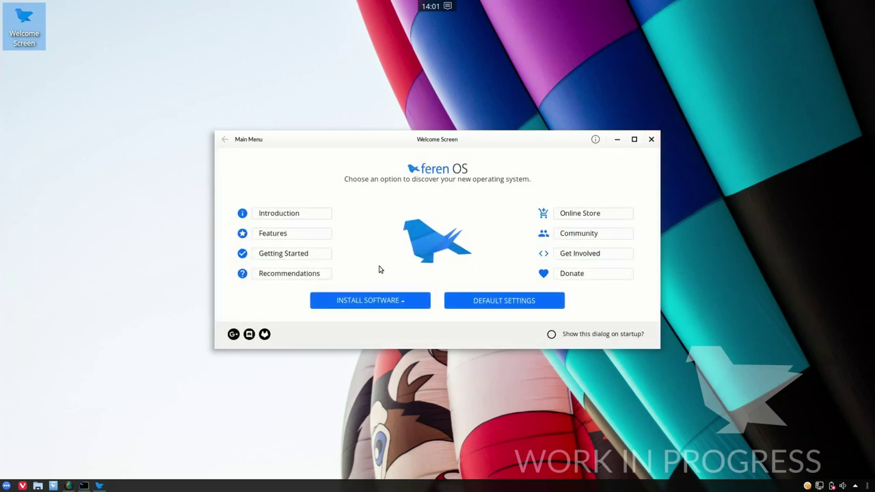
View the software installation options in the Welcome Screen and open its Introduction page
left_click(373, 300)
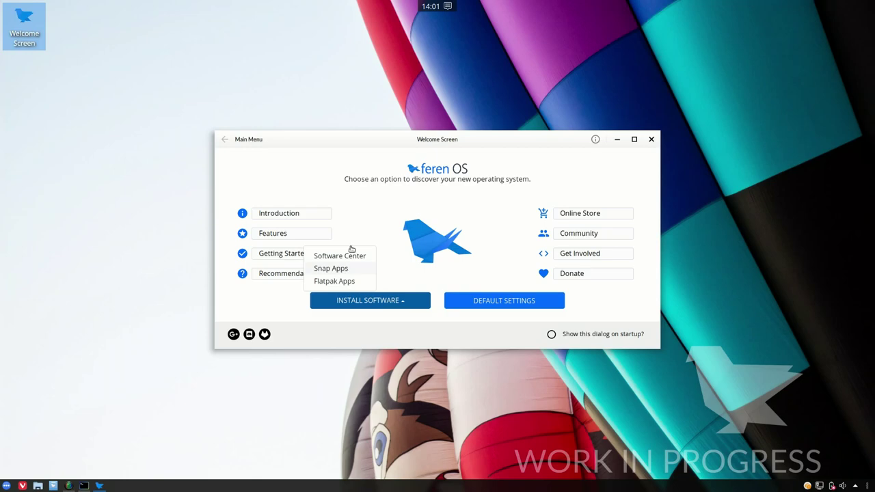
left_click(283, 213)
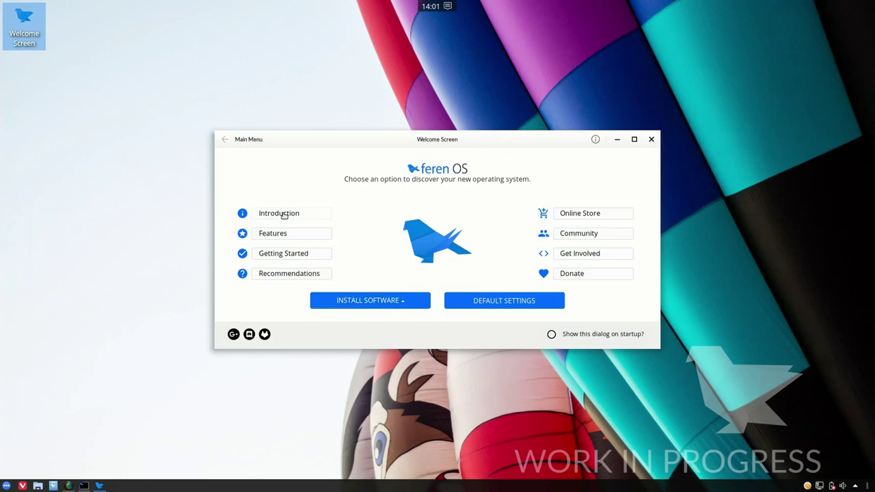
left_click(283, 214)
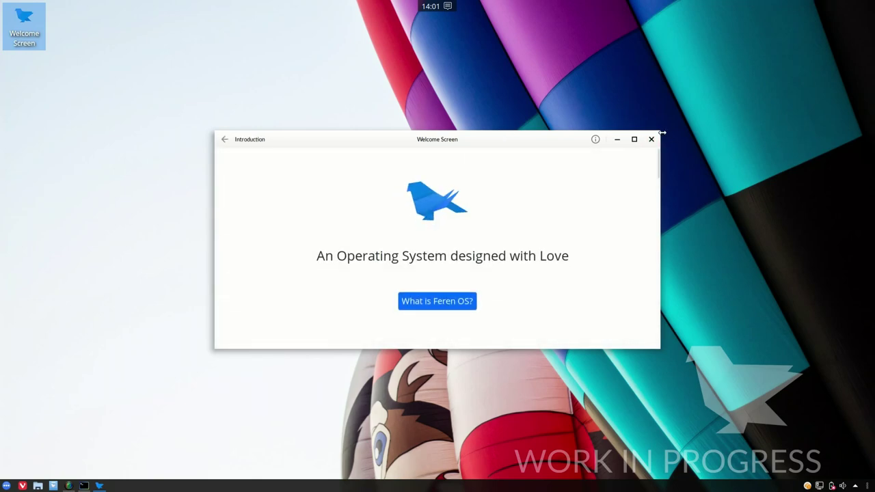
Make the Welcome Screen window wider and taller and reposition it near the middle of the desktop
left_click(652, 139)
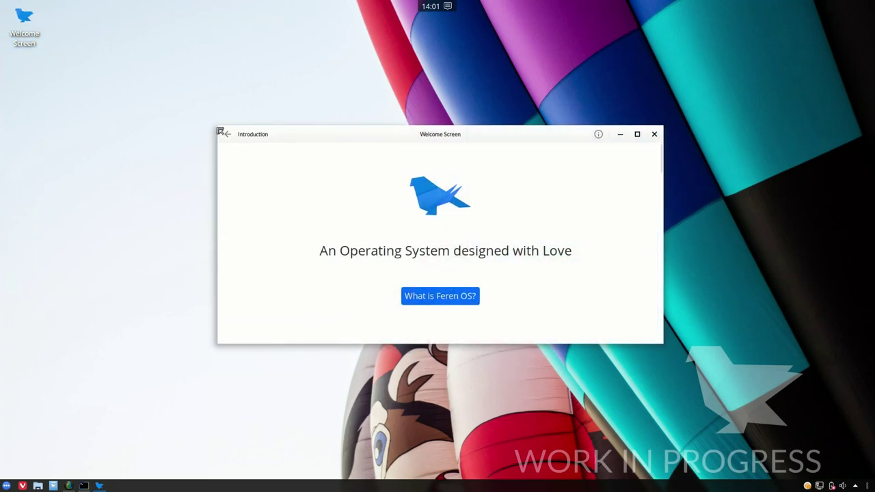
left_click_drag(216, 127, 136, 49)
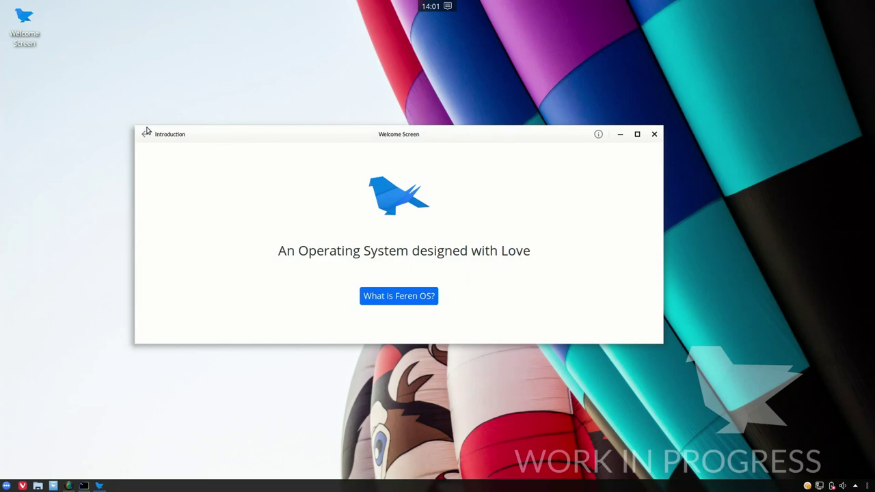
left_click_drag(149, 126, 159, 59)
left_click_drag(303, 75, 324, 94)
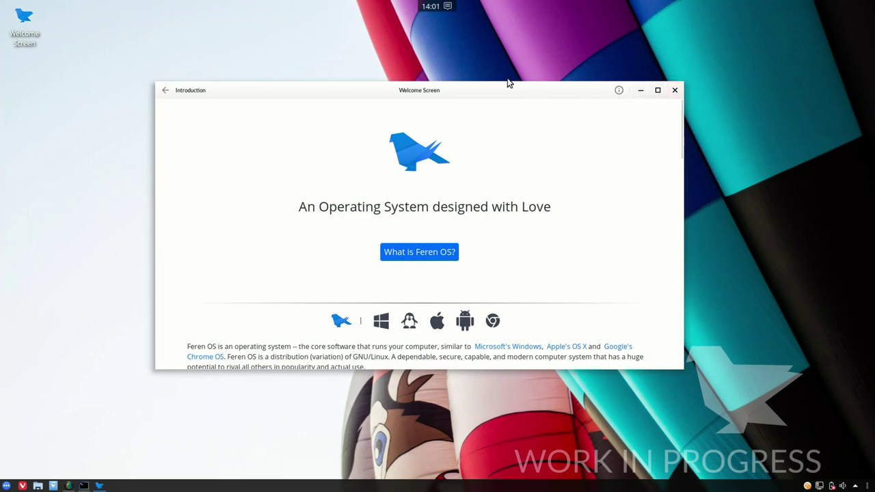
Read through the Introduction page of the Welcome Screen and return to its main menu
scroll(239, 208, "down", 4)
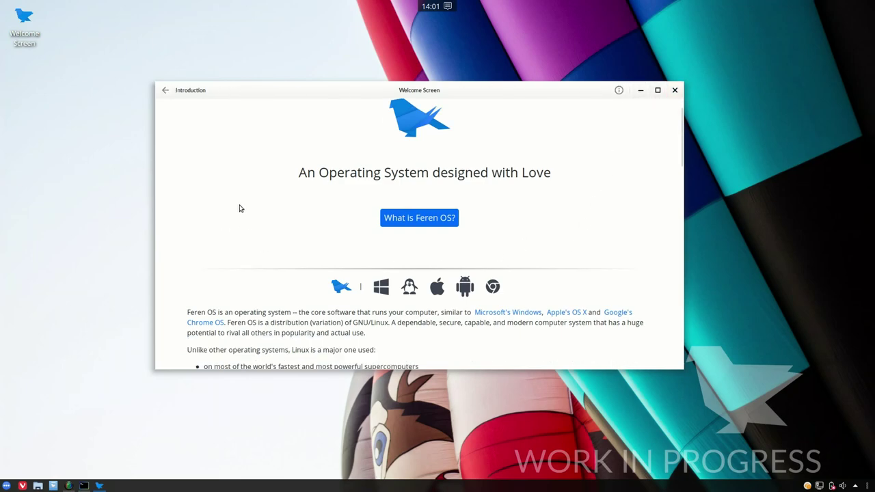
scroll(239, 207, "down", 9)
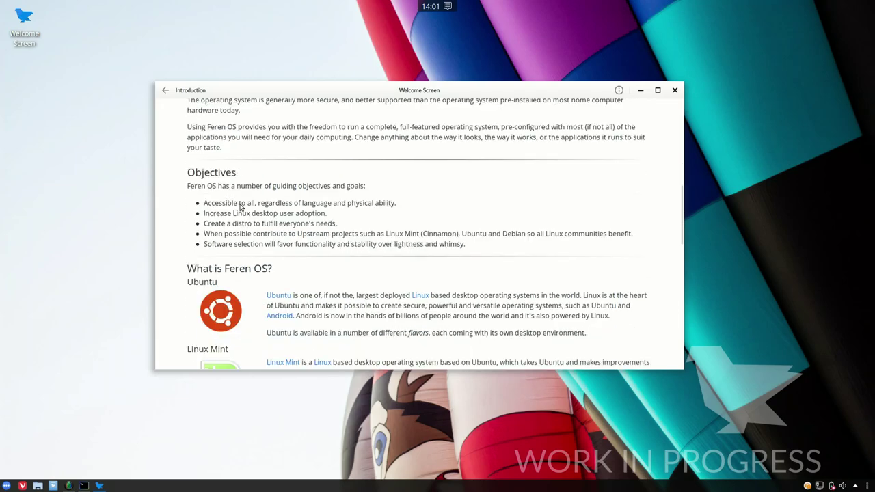
scroll(239, 207, "down", 2)
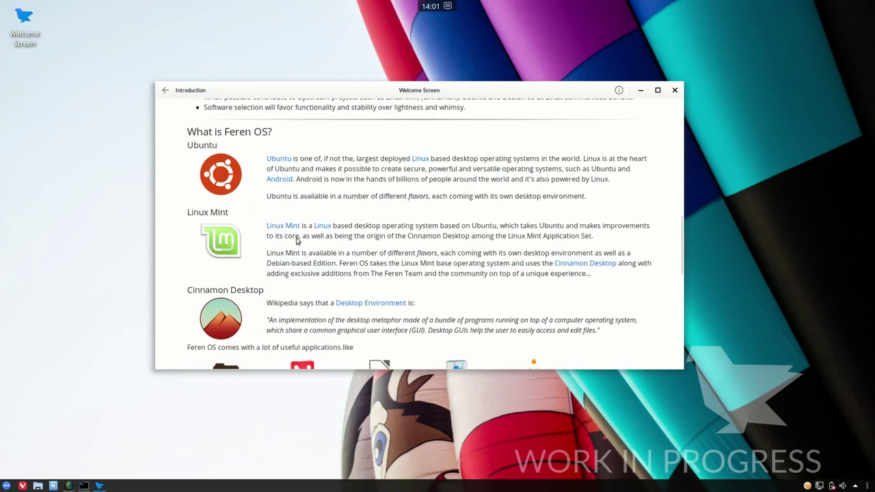
scroll(381, 226, "down", 2)
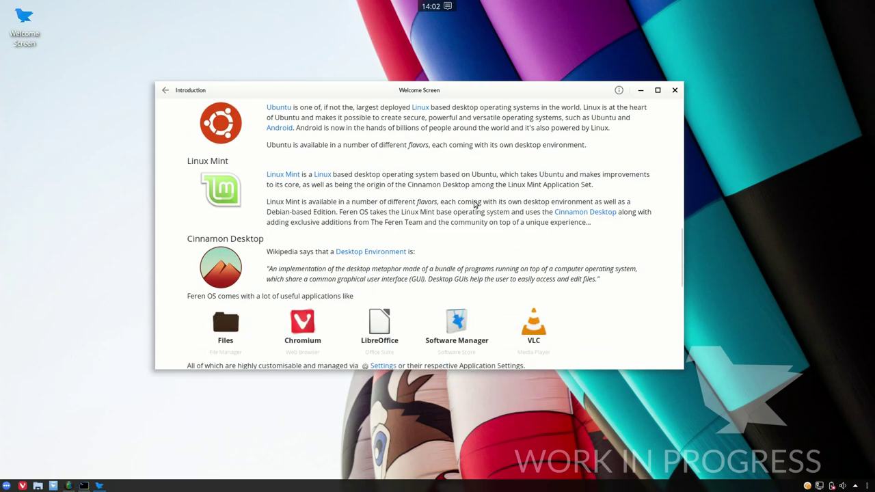
scroll(474, 204, "down", 2)
scroll(475, 203, "down", 1)
scroll(475, 204, "up", 1)
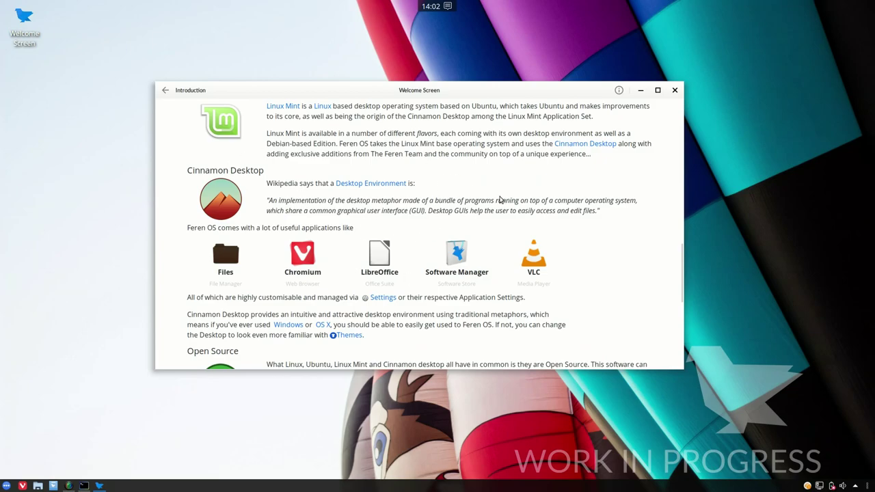
scroll(424, 237, "down", 6)
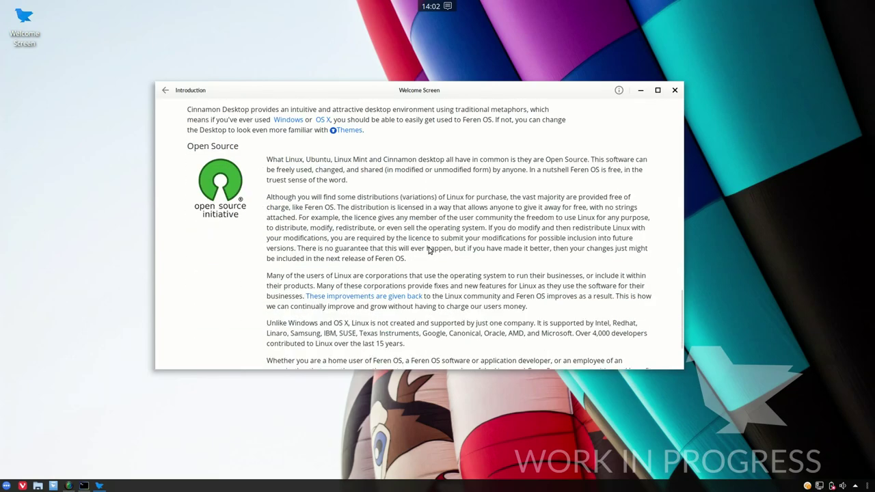
scroll(429, 248, "down", 3)
scroll(429, 248, "up", 19)
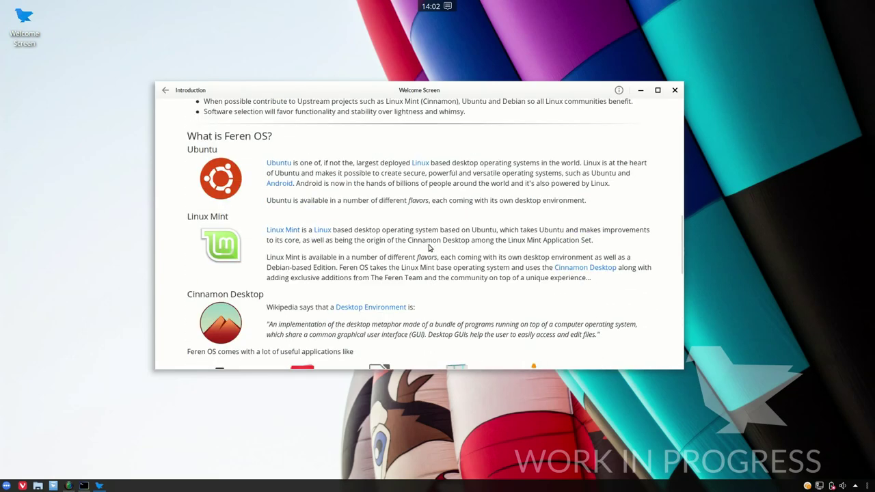
scroll(429, 248, "up", 1)
left_click(165, 91)
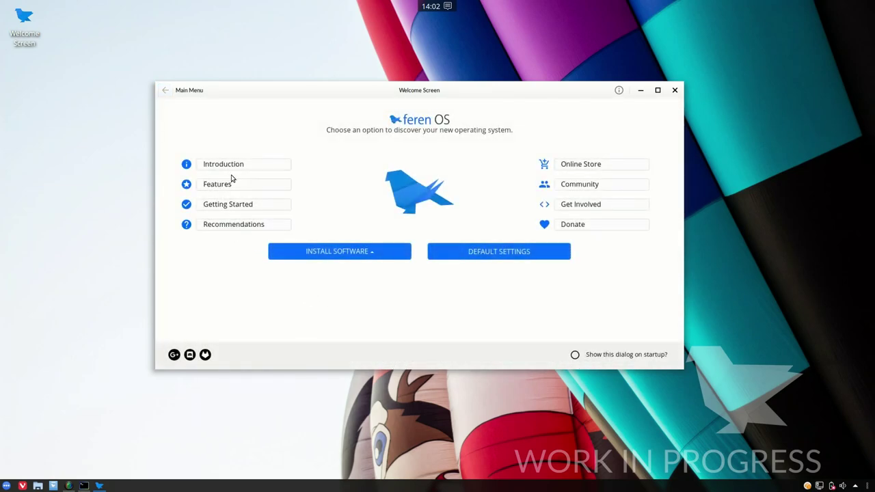
View the Features page of the Welcome Screen and return to the main menu
left_click(228, 184)
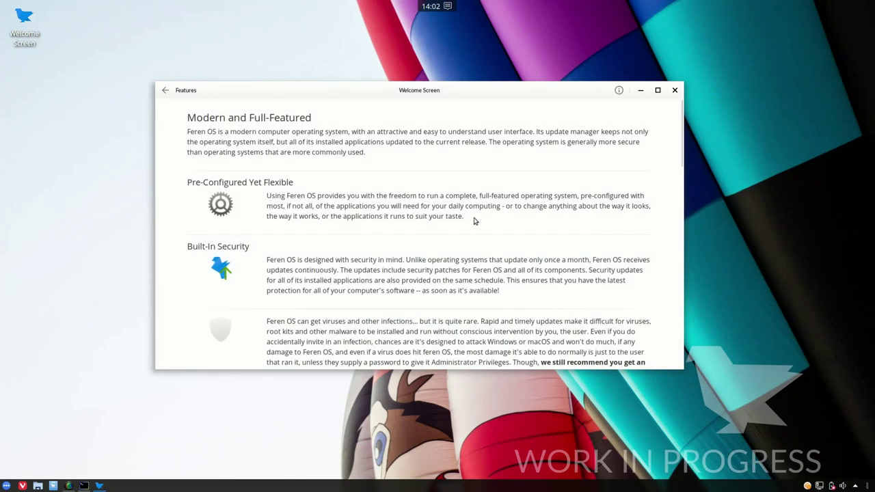
left_click_drag(680, 137, 721, 89)
left_click(165, 89)
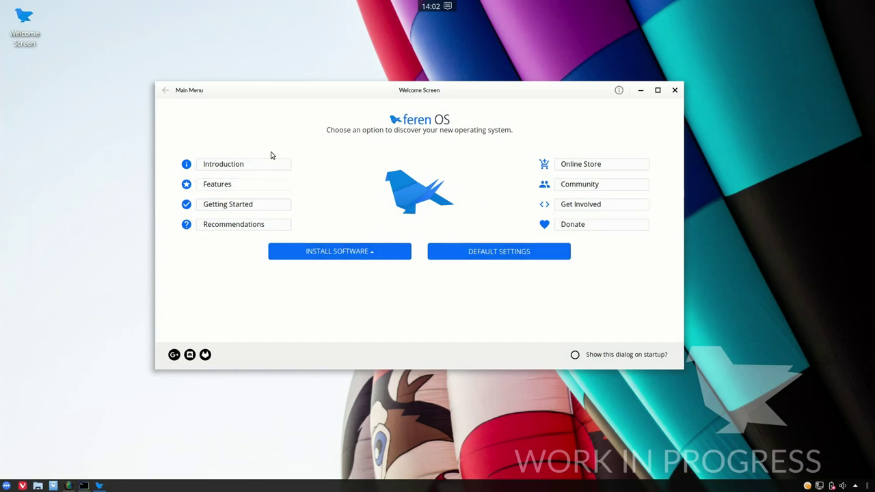
View the software installation options in the Welcome Screen and close its window
left_click(327, 263)
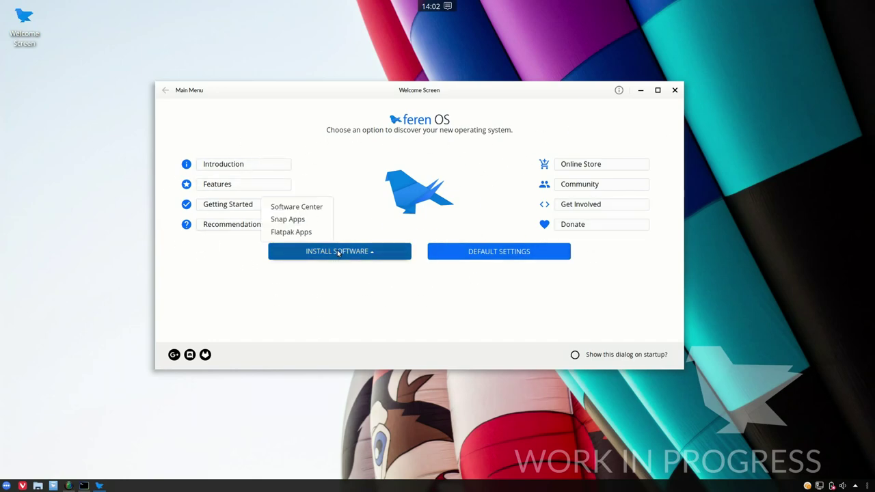
left_click(475, 330)
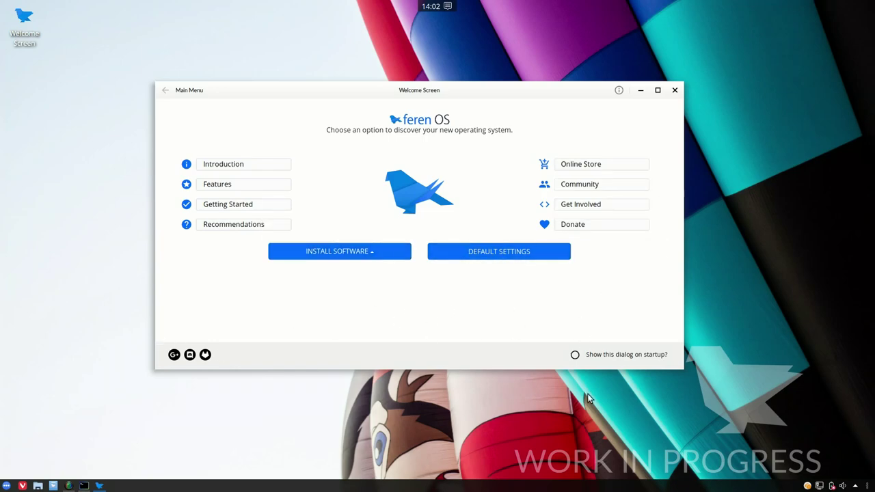
left_click(675, 90)
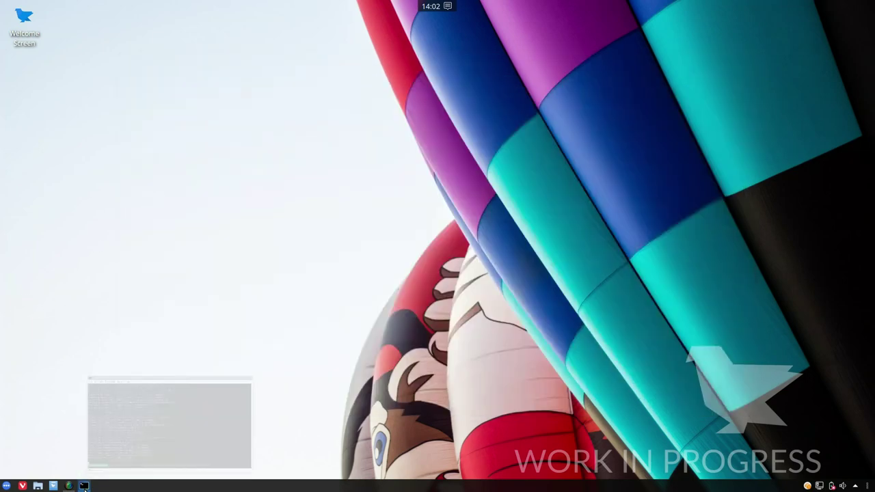
Check the package upgrade progress in the Konsole window and minimise it again
left_click(83, 485)
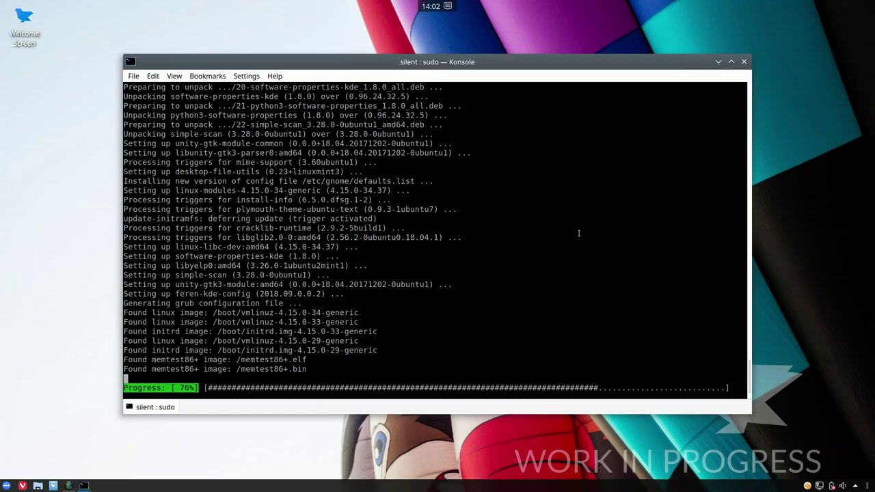
mouse_move(363, 65)
left_mouse_down()
mouse_move(369, 54)
mouse_move(361, 65)
left_mouse_up()
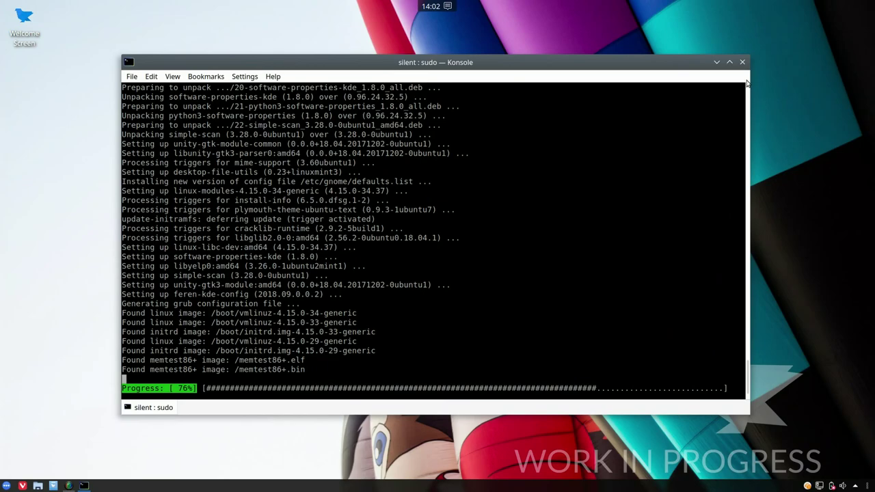
left_click(716, 62)
View the desktop's context options and the taskbar panel's settings, closing both without changing anything
right_click(262, 201)
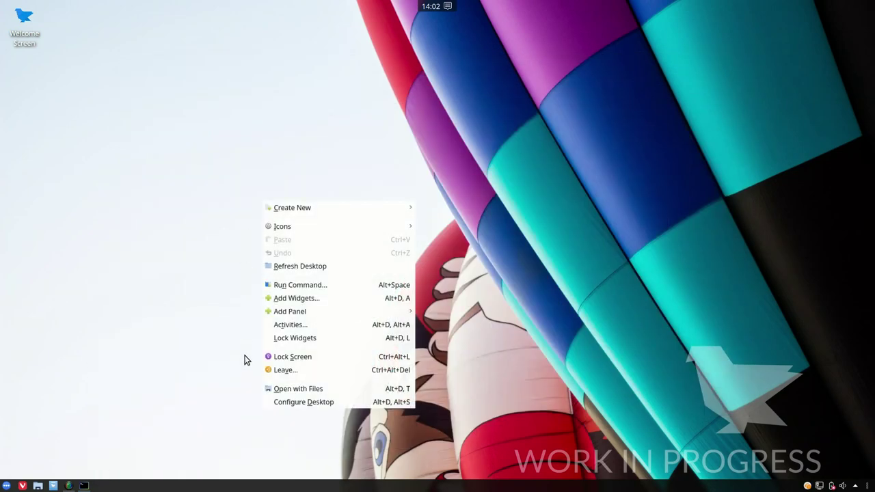
left_click(207, 338)
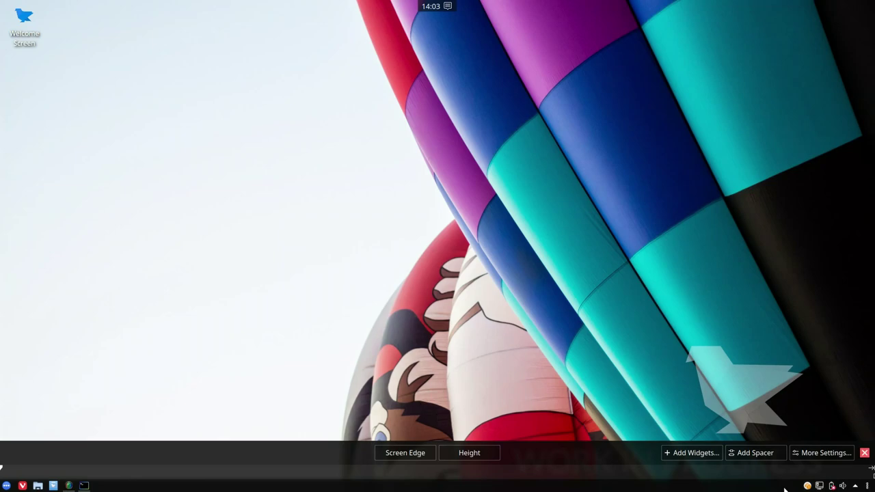
mouse_move(855, 481)
left_click(770, 413)
Lock the widgets through the taskbar's panel options and unlock them again
right_click(645, 484)
mouse_move(659, 473)
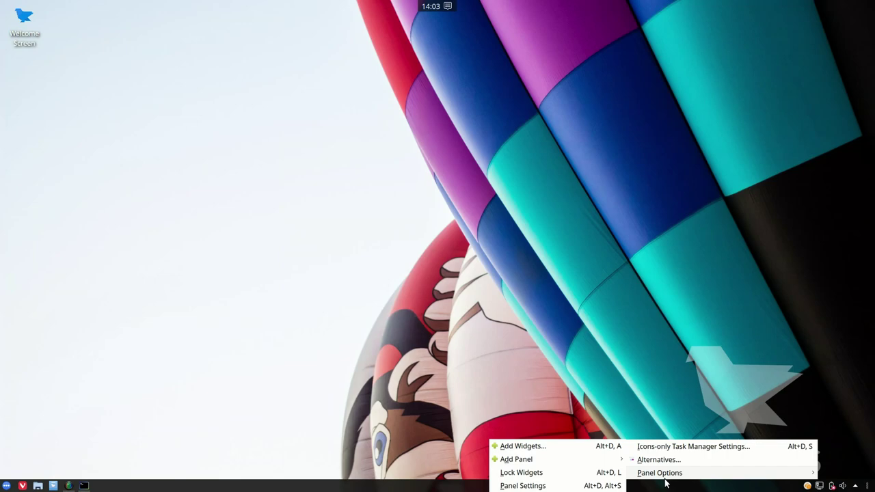
left_click(572, 472)
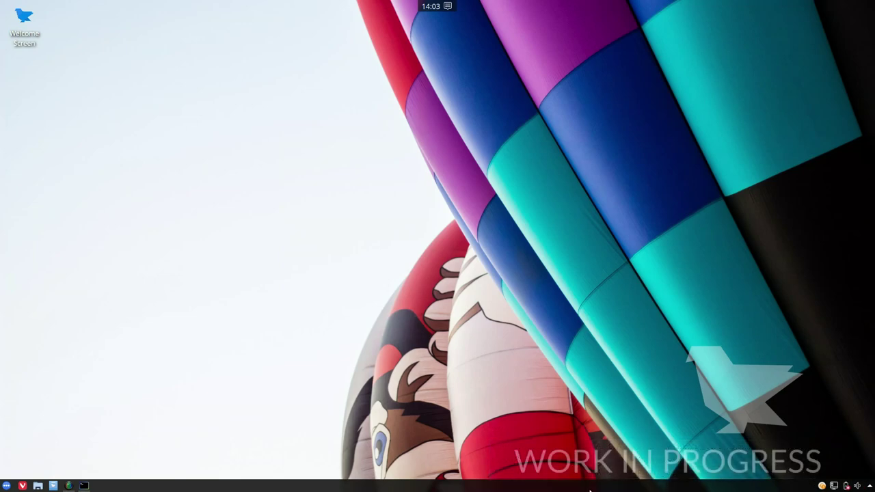
right_click(588, 487)
left_click(613, 471)
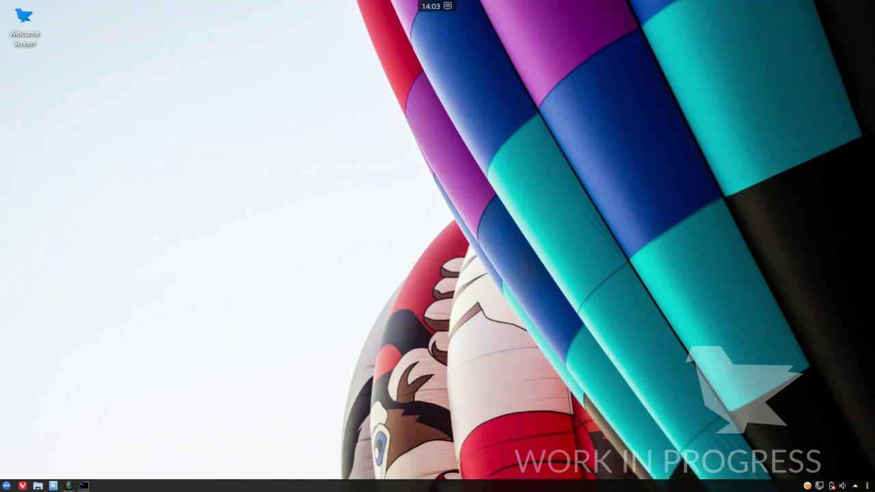
Increase the taskbar panel's height slightly and close the panel settings
left_click(867, 486)
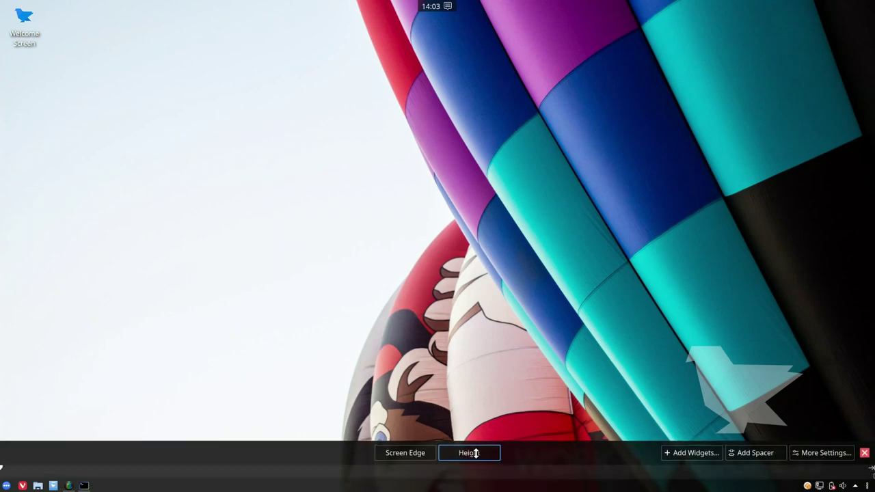
mouse_move(476, 452)
left_mouse_down()
mouse_move(474, 404)
mouse_move(492, 387)
mouse_move(477, 450)
left_mouse_up()
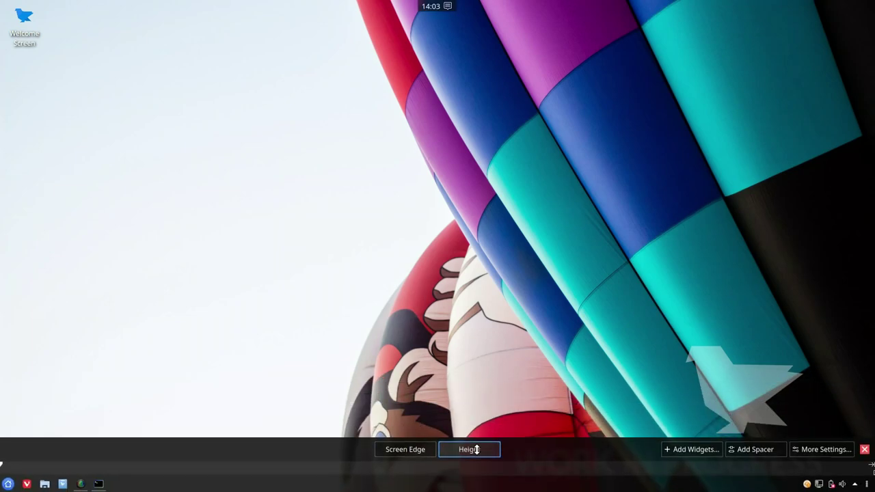
left_click(864, 451)
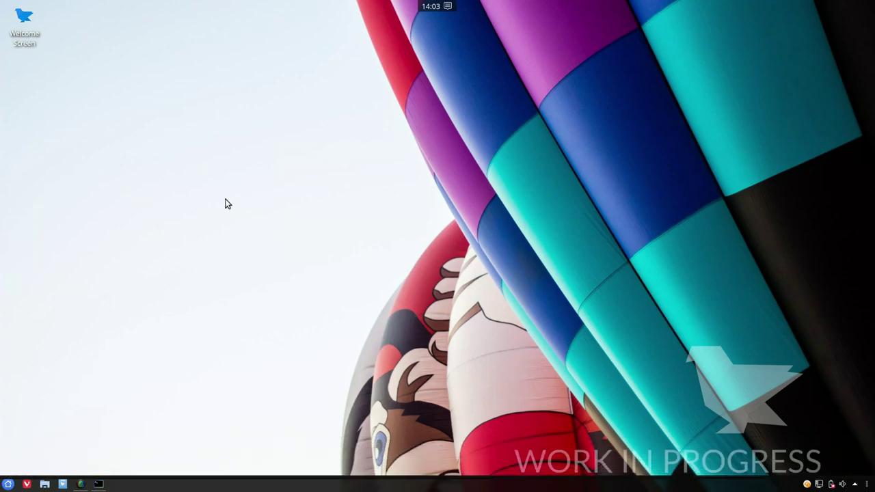
View the application menu and its list of alternative launcher widgets, keeping the current launcher
left_click(8, 484)
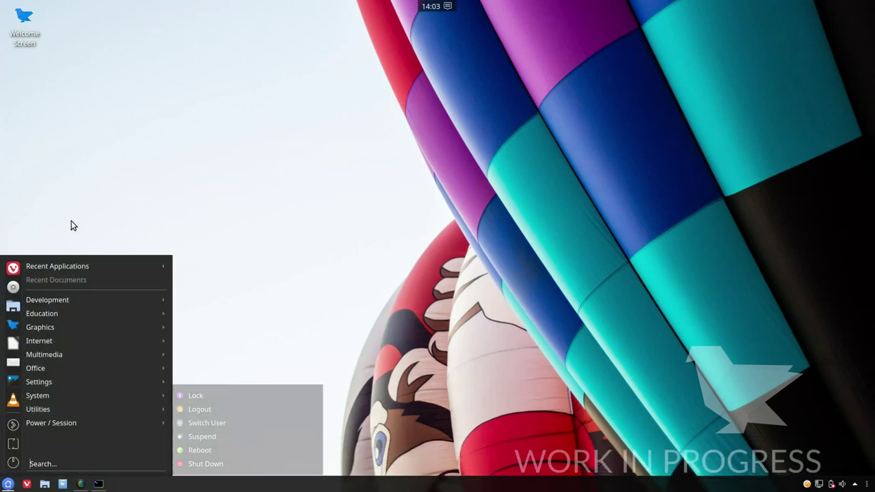
left_click(71, 220)
right_click(9, 484)
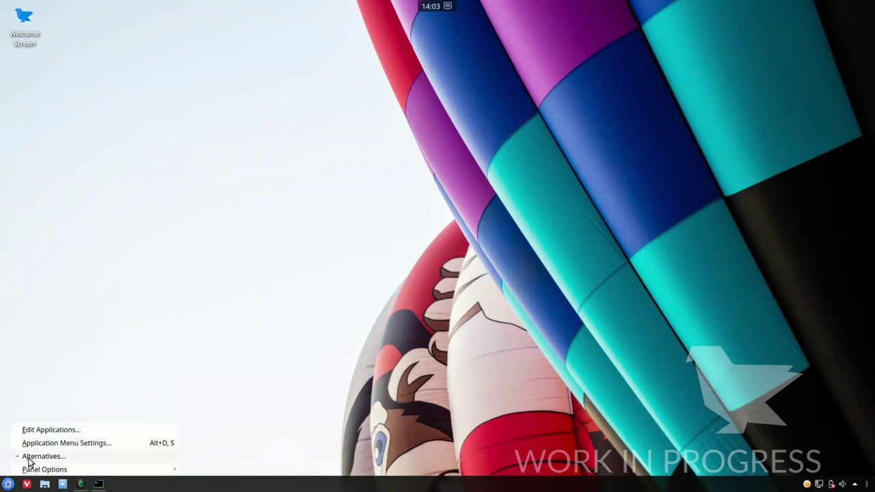
left_click(32, 456)
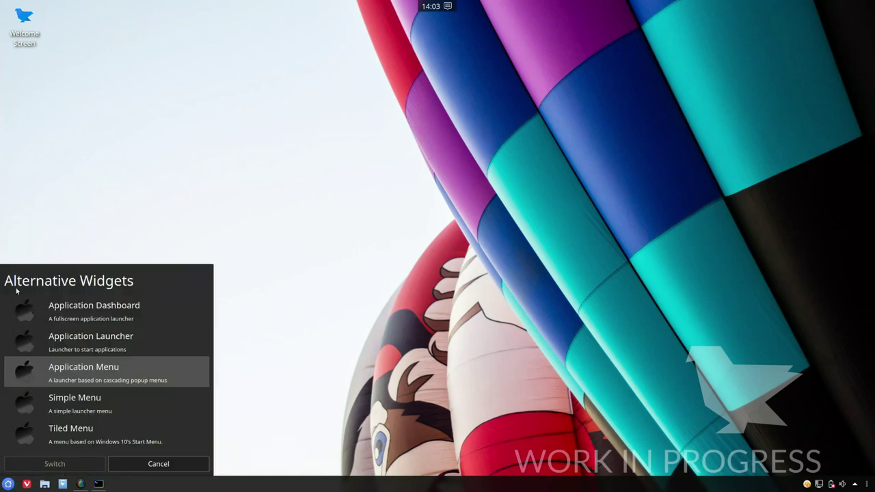
left_click(147, 468)
Browse the widgets that can be added to the panel and close the widget list
right_click(228, 488)
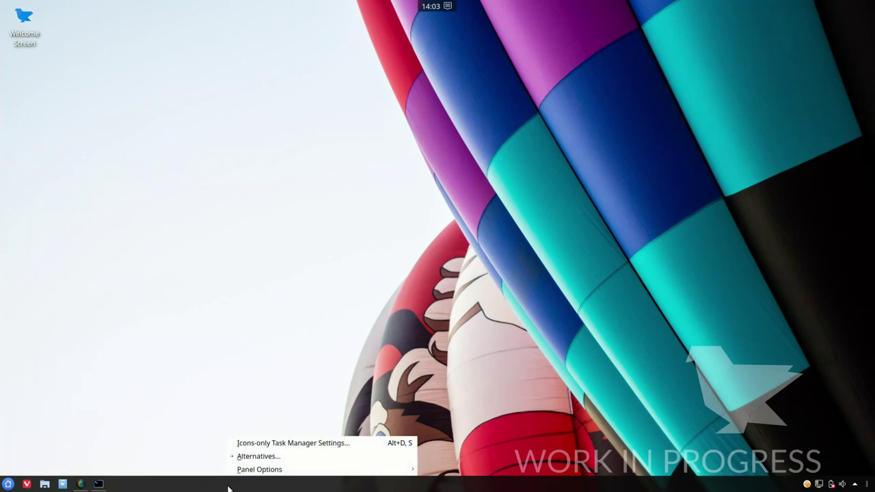
mouse_move(265, 470)
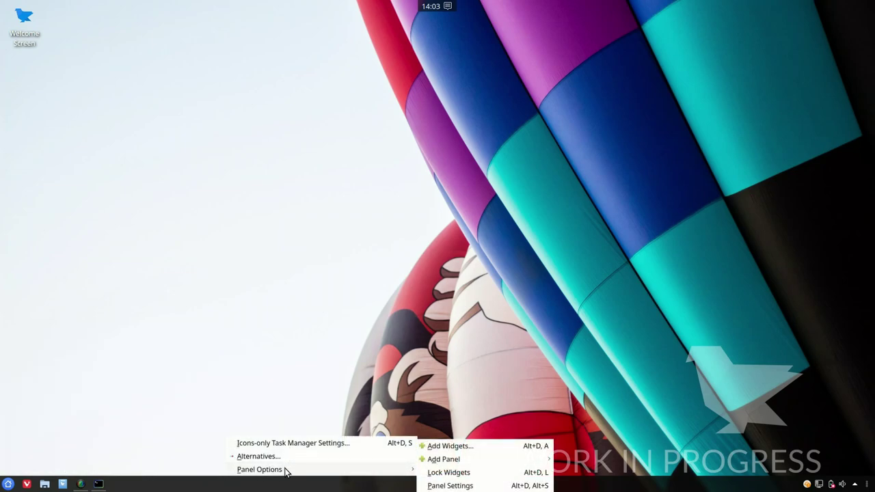
left_click(525, 448)
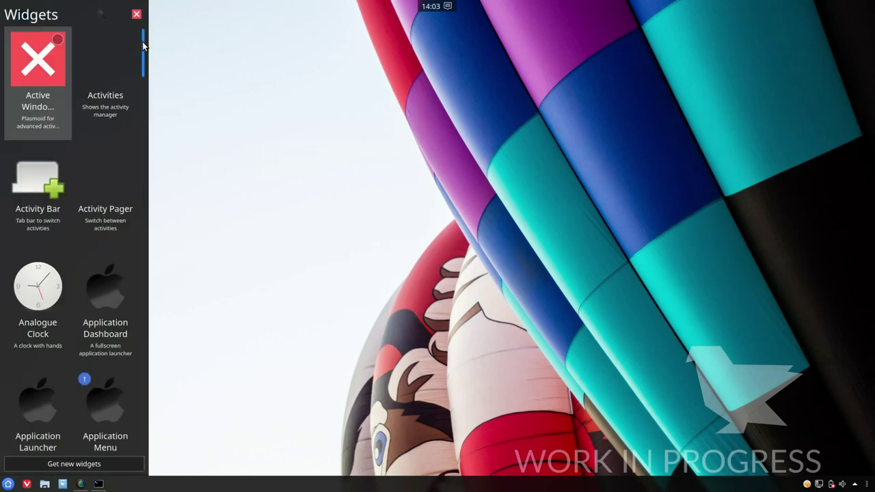
left_click_drag(142, 43, 172, 53)
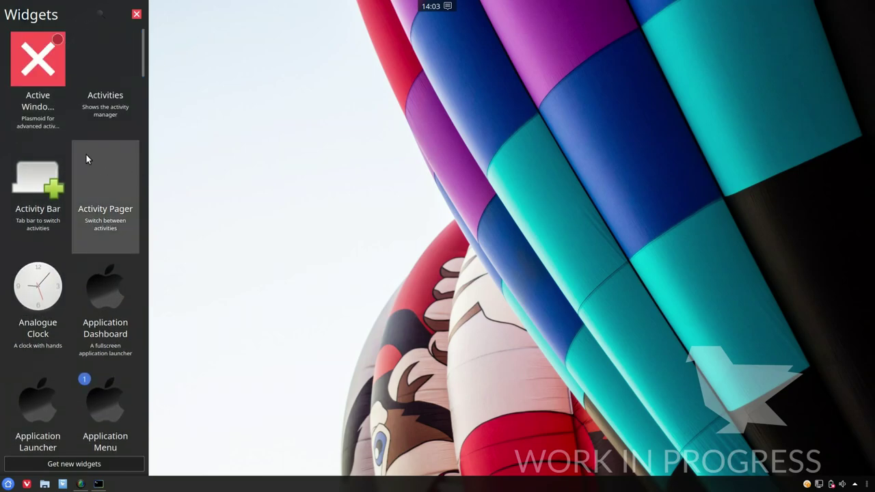
scroll(87, 254, "down", 5)
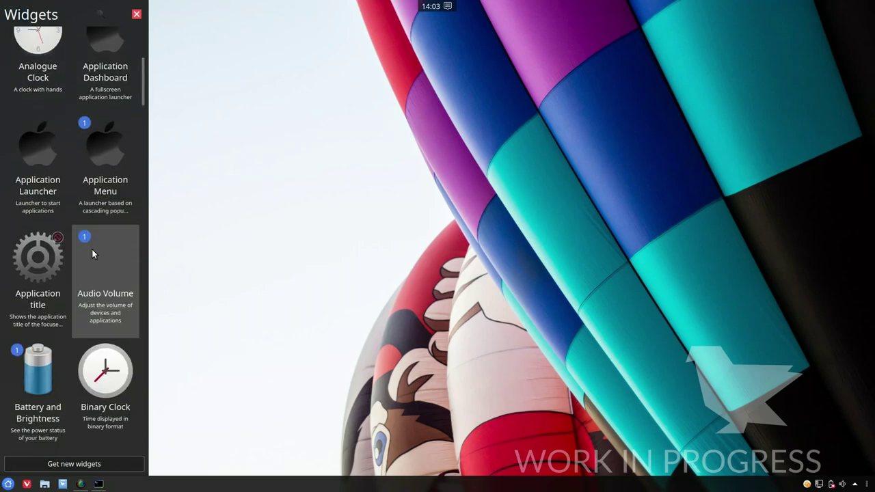
scroll(99, 263, "down", 5)
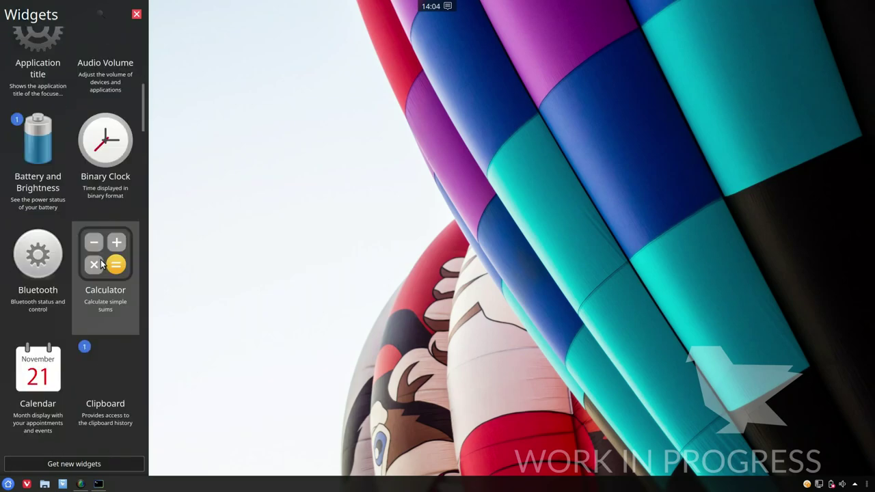
scroll(99, 280, "down", 5)
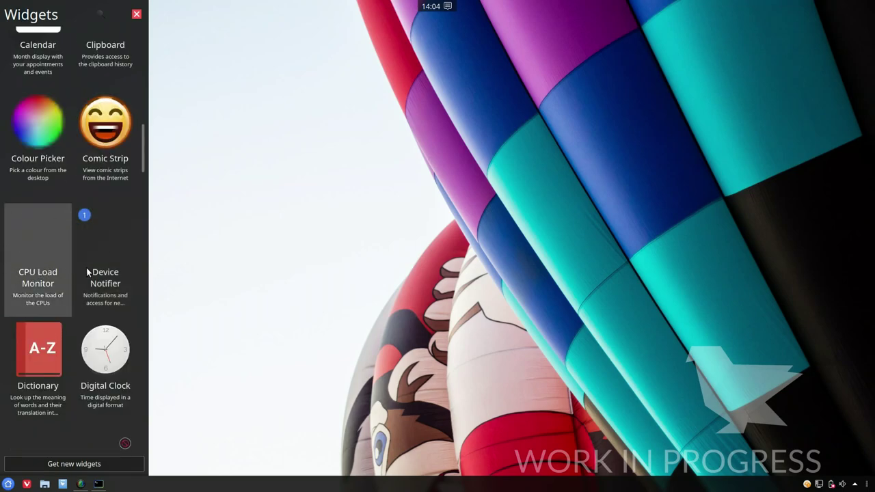
left_click(344, 245)
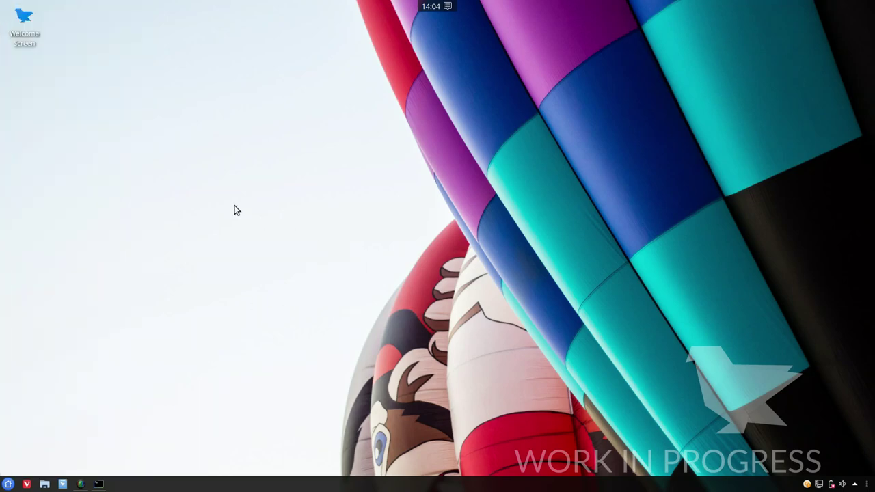
Browse the application menu's categories, including Multimedia and Power / Session, and close the menu
left_click(8, 485)
mouse_move(48, 397)
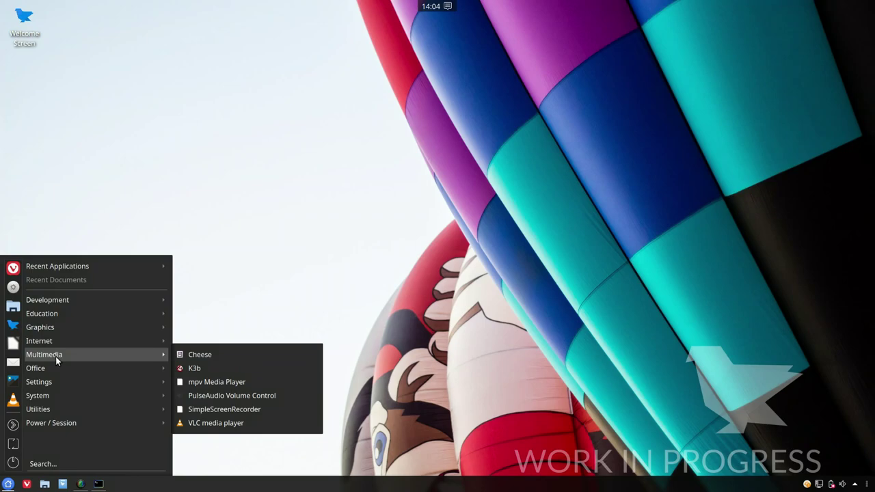
mouse_move(62, 338)
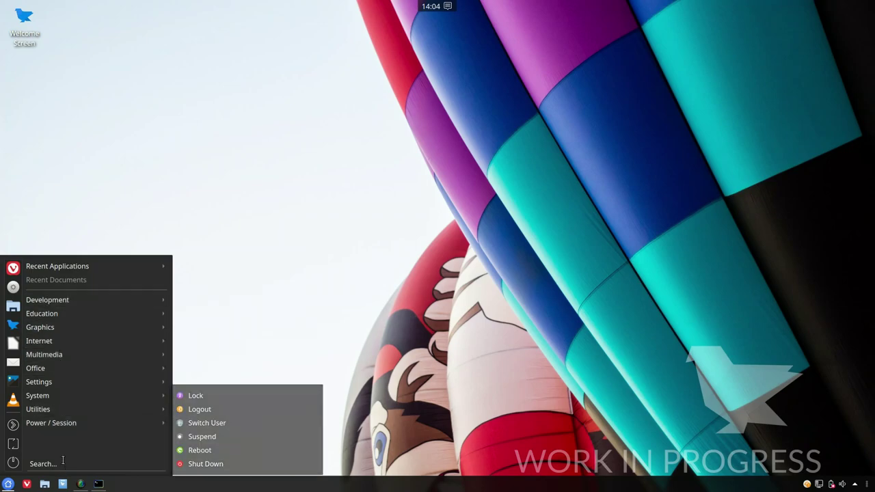
left_click(351, 162)
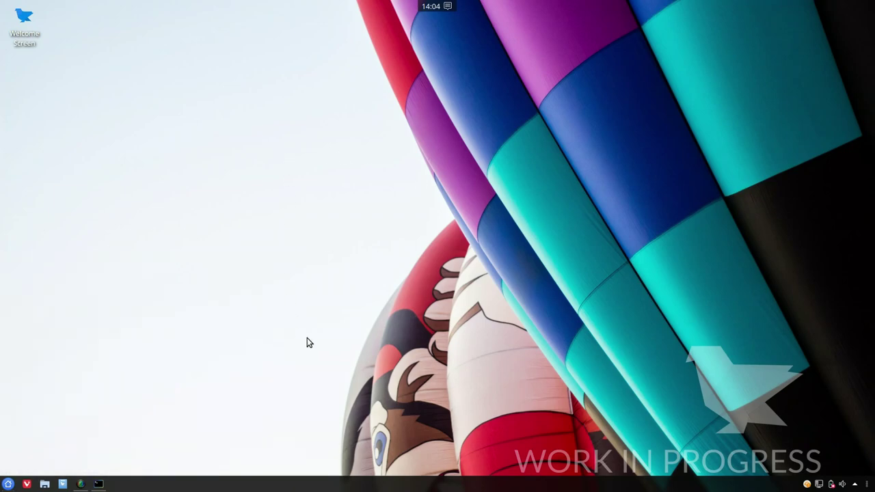
Check the package upgrade's progress and output in the Konsole window, minimising and restoring the window in between
left_click(101, 485)
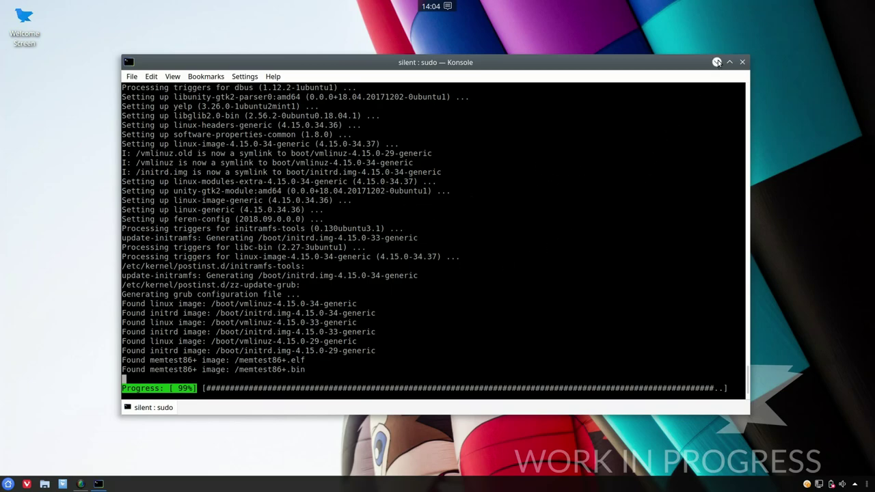
left_click(717, 62)
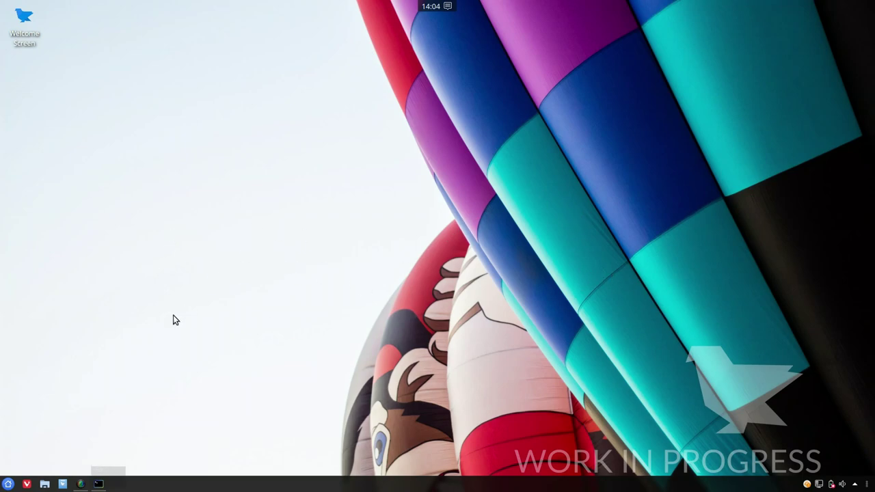
left_click(98, 483)
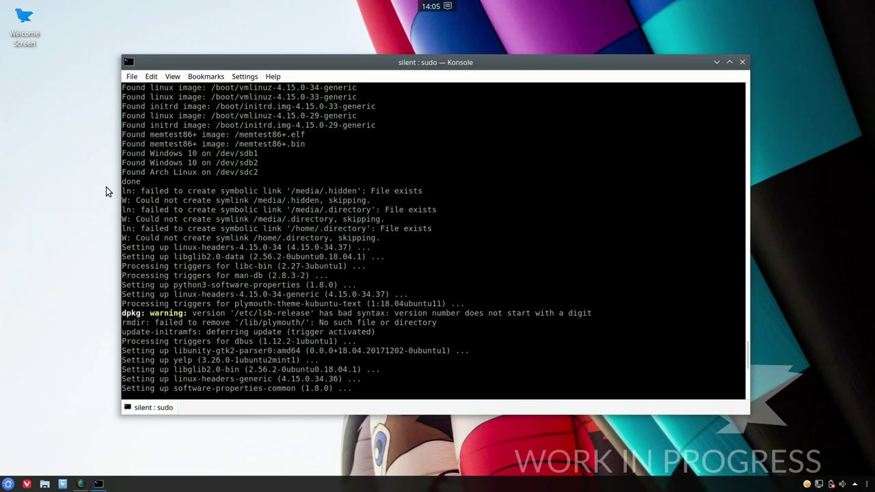
left_click_drag(123, 191, 390, 237)
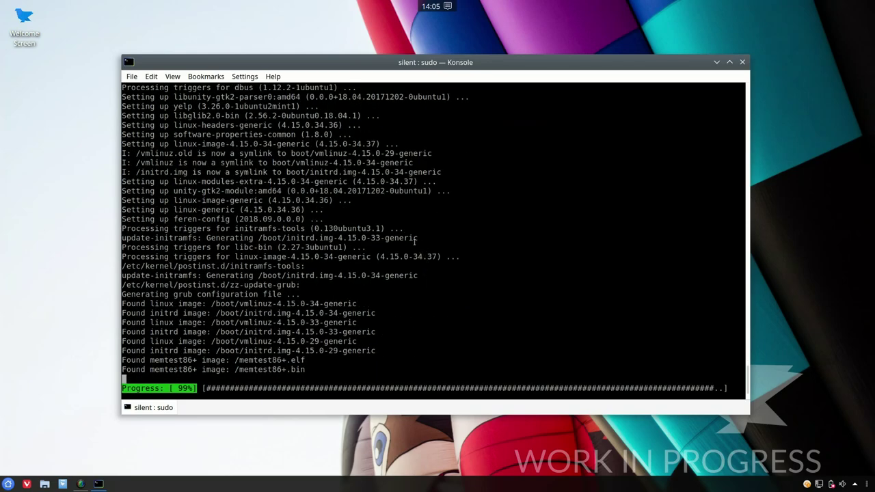
left_click_drag(415, 63, 415, 63)
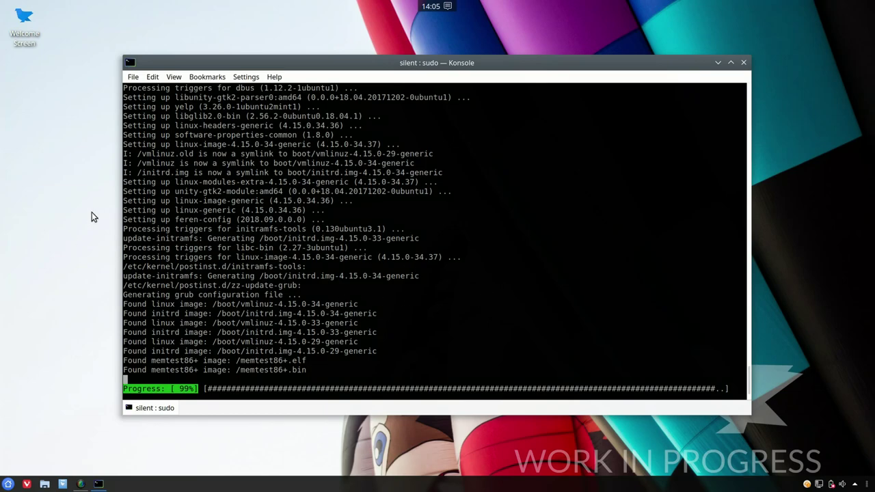
left_click(51, 169)
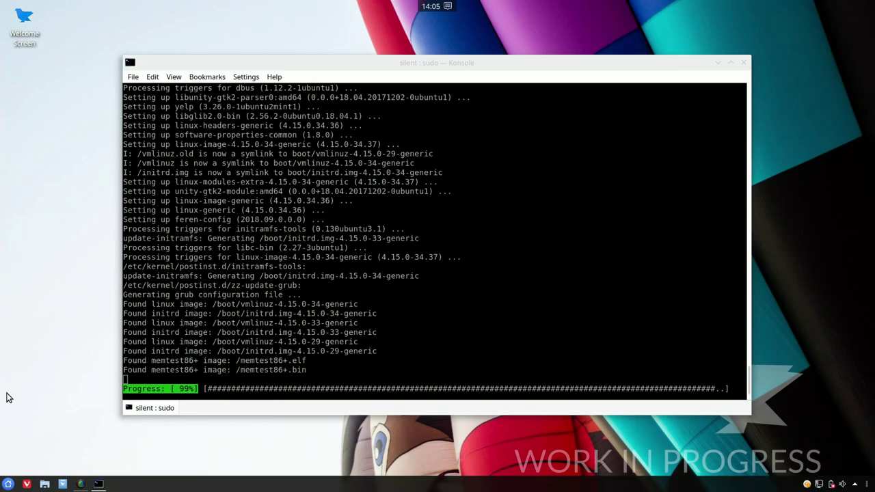
Browse the programs in the application menu's Utilities and Office categories and return to the Konsole window
left_click(8, 484)
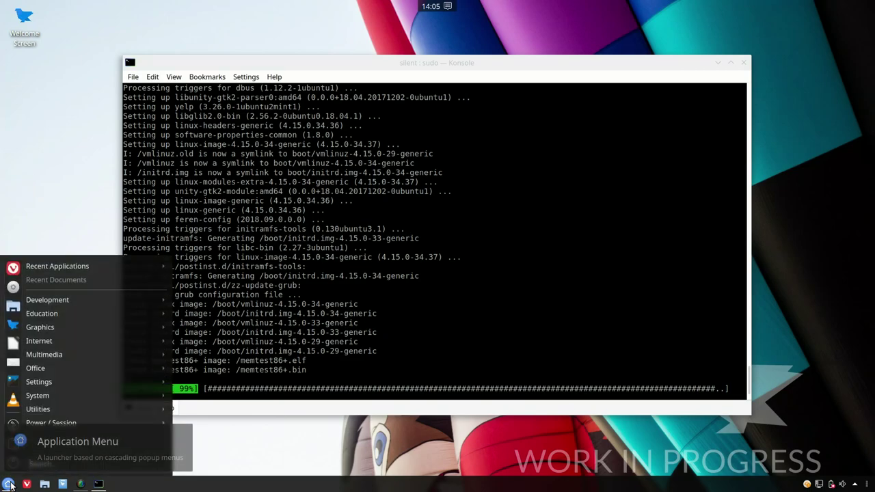
mouse_move(77, 298)
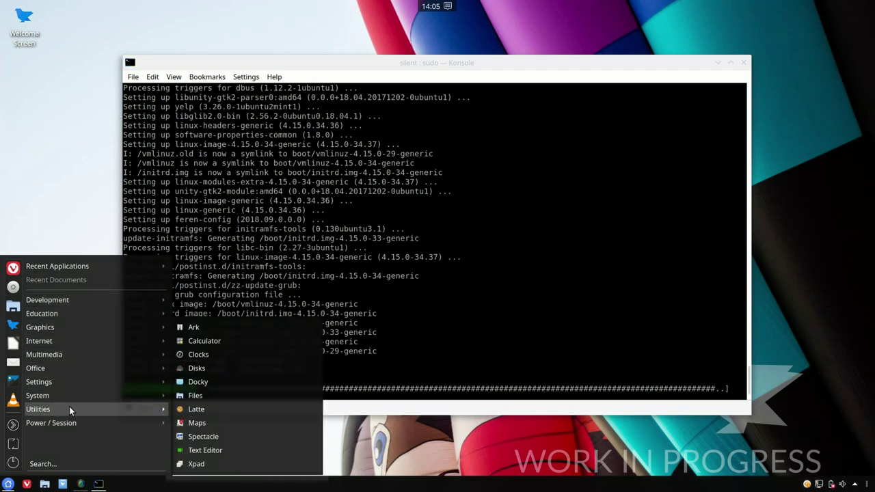
mouse_move(75, 373)
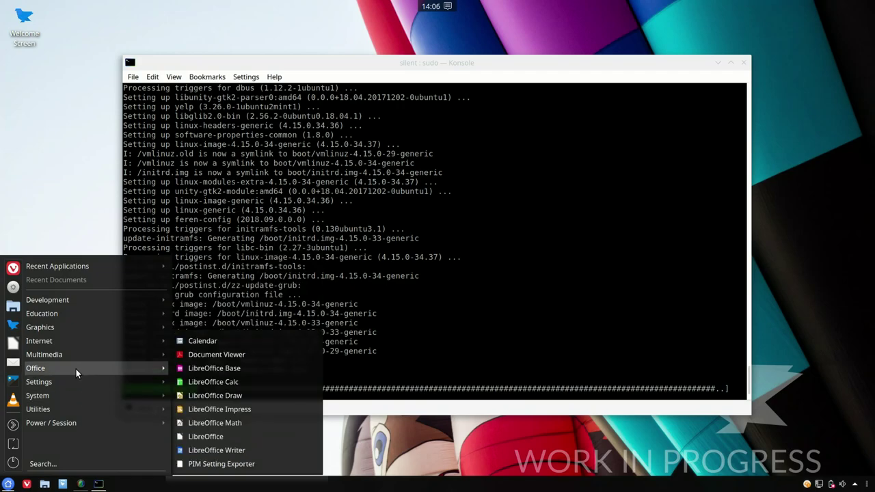
mouse_move(80, 329)
left_click(448, 244)
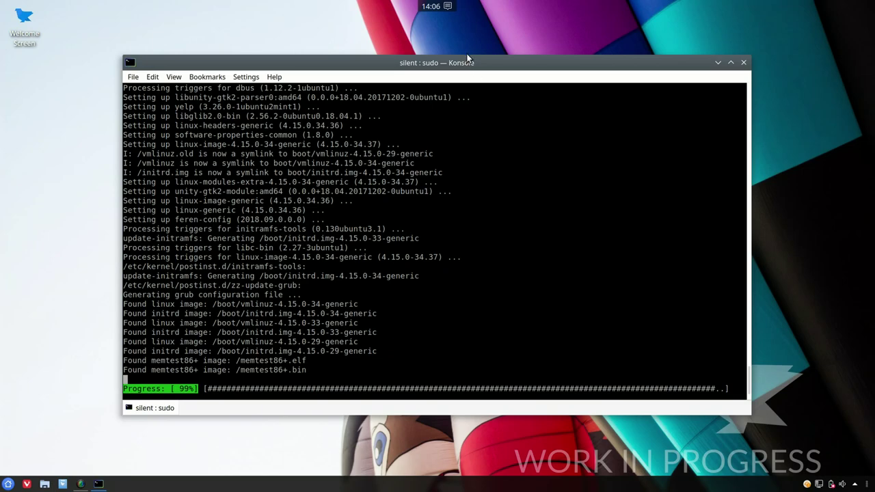
mouse_move(452, 63)
left_mouse_down()
mouse_move(454, 79)
mouse_move(453, 64)
left_mouse_up()
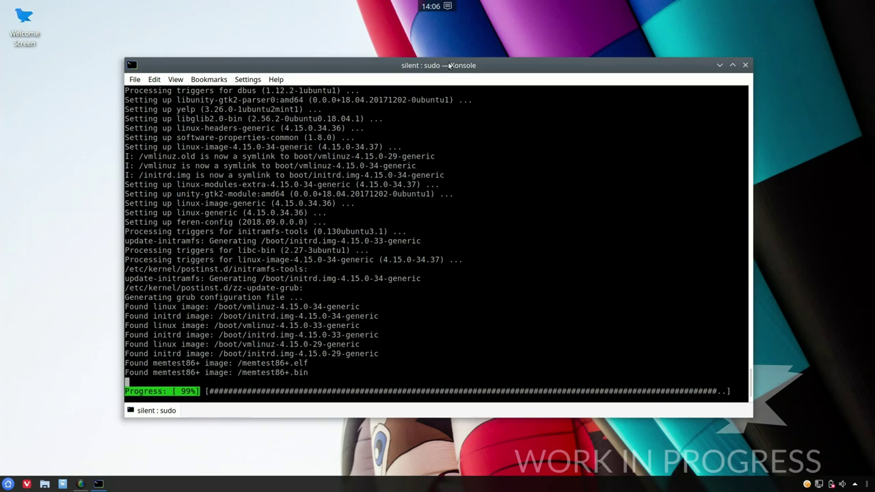
left_click_drag(447, 65, 447, 69)
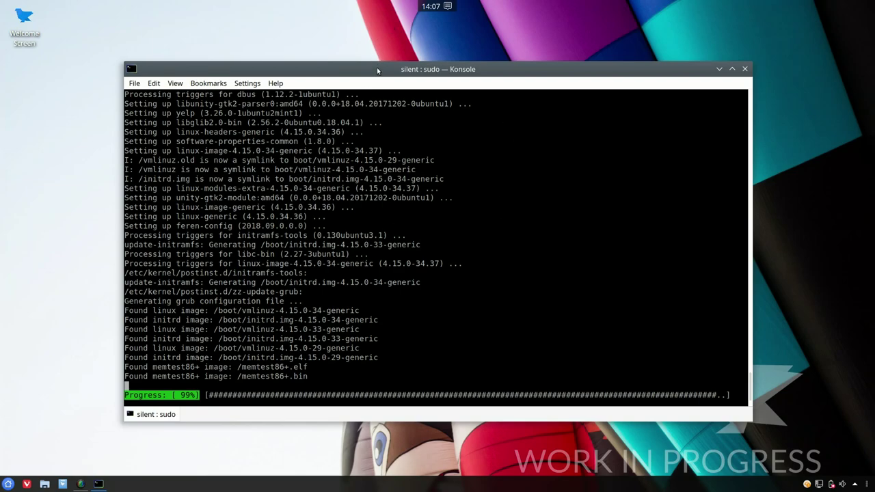
left_click_drag(377, 70, 376, 70)
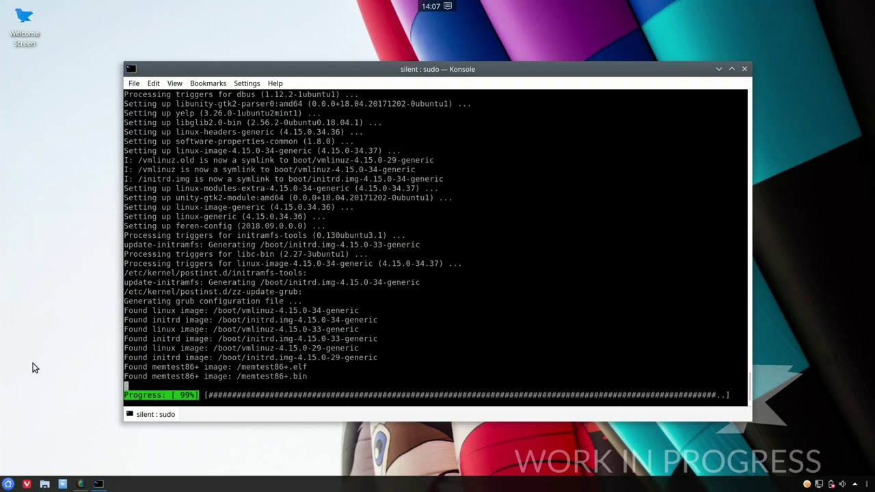
Open System Settings from the application menu, minimise Konsole, and enlarge and reposition the System Settings window
left_click(8, 484)
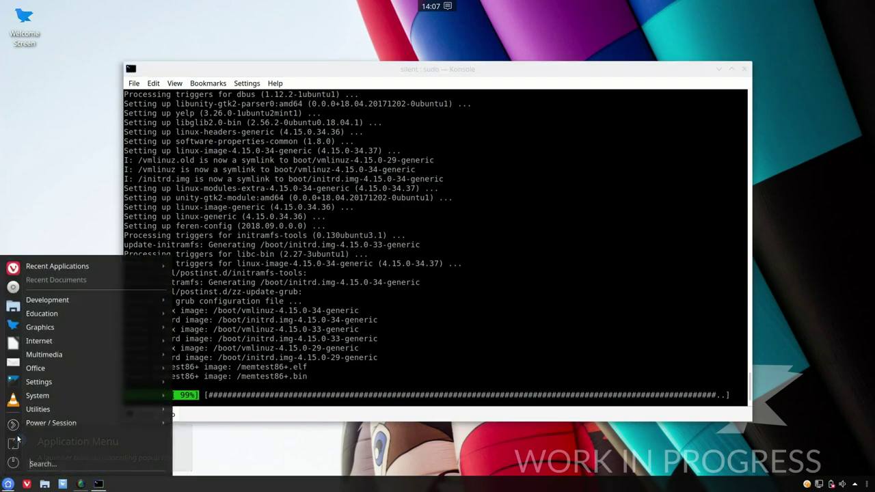
mouse_move(62, 393)
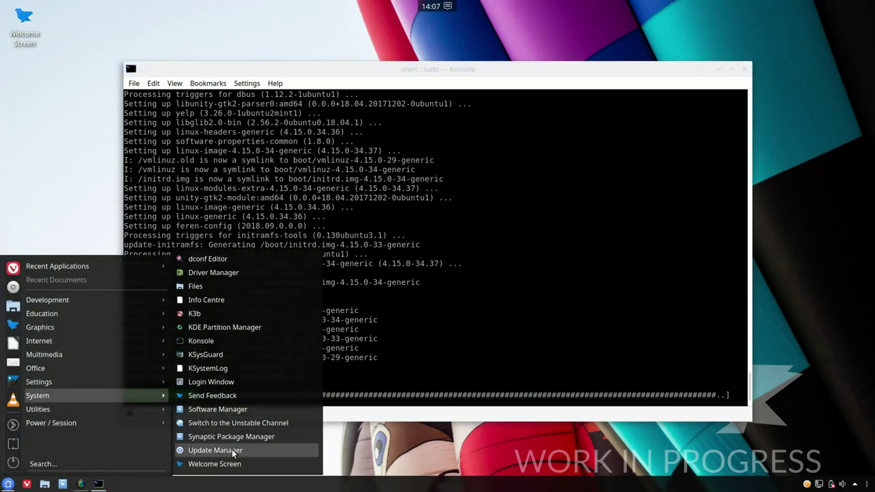
mouse_move(95, 385)
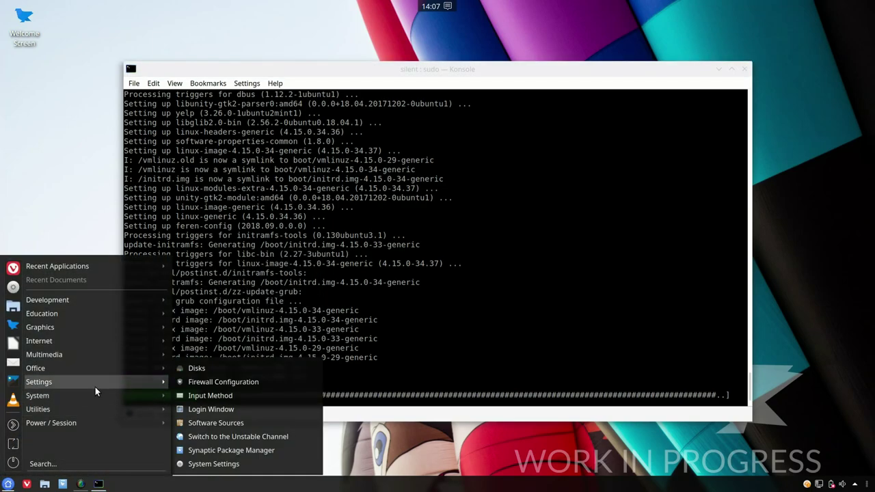
left_click(209, 466)
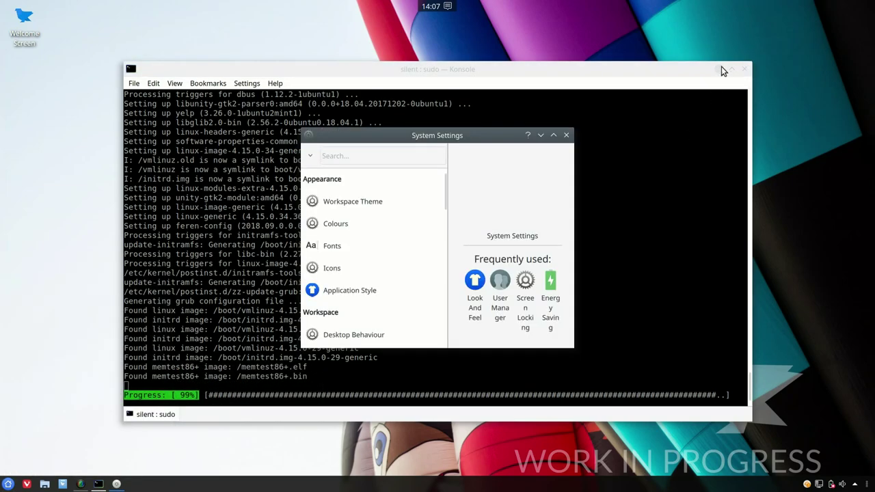
left_click(718, 69)
left_click_drag(576, 137, 816, 21)
left_click_drag(585, 29, 472, 76)
Apply the Breeze Dark look and feel as the workspace theme
left_click(220, 143)
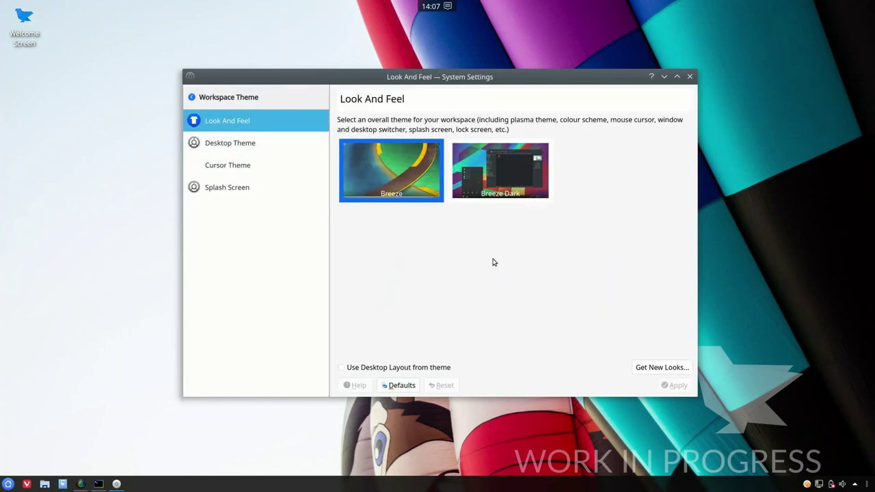
left_click(499, 171)
left_click(673, 385)
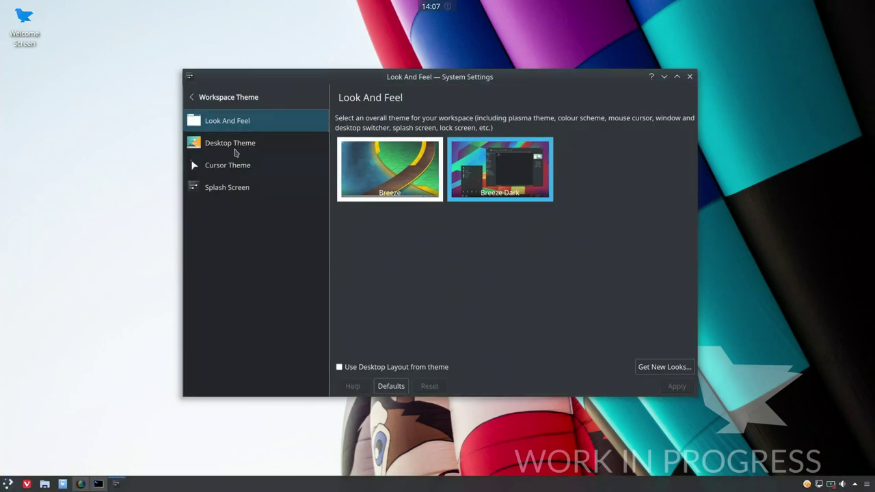
View the available desktop themes and apply the DMZ (White) mouse cursor theme
left_click(234, 148)
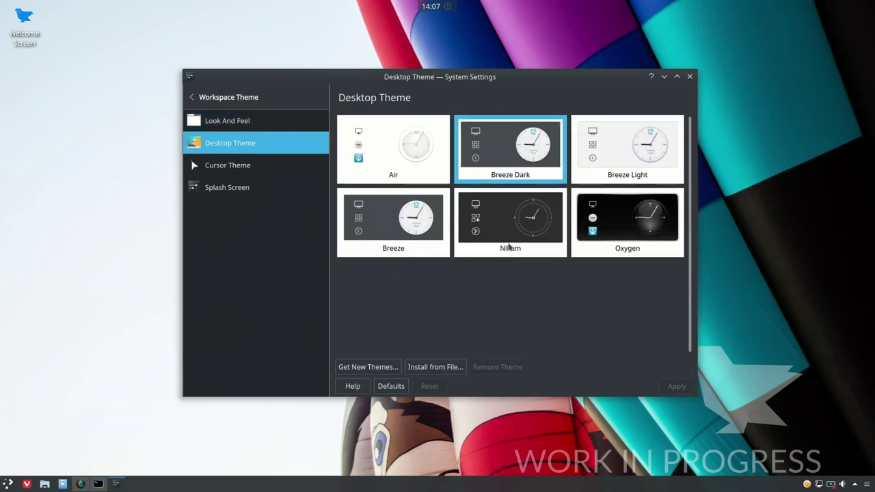
left_click(229, 165)
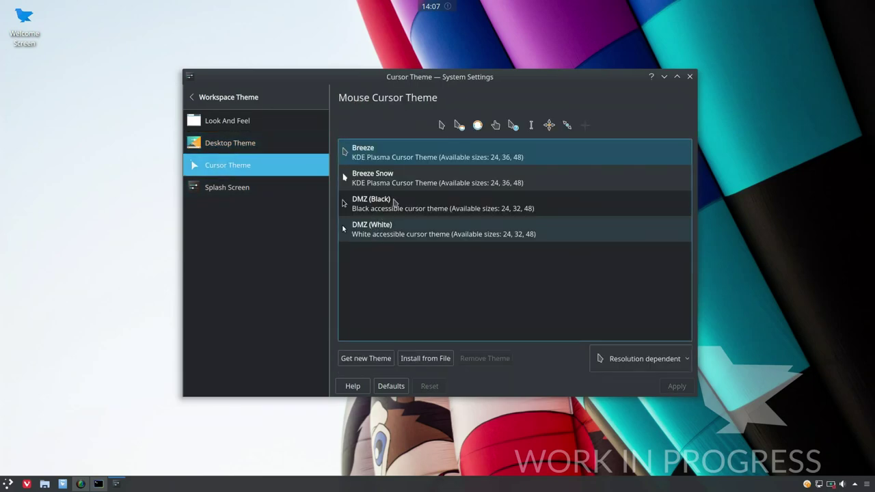
left_click(369, 234)
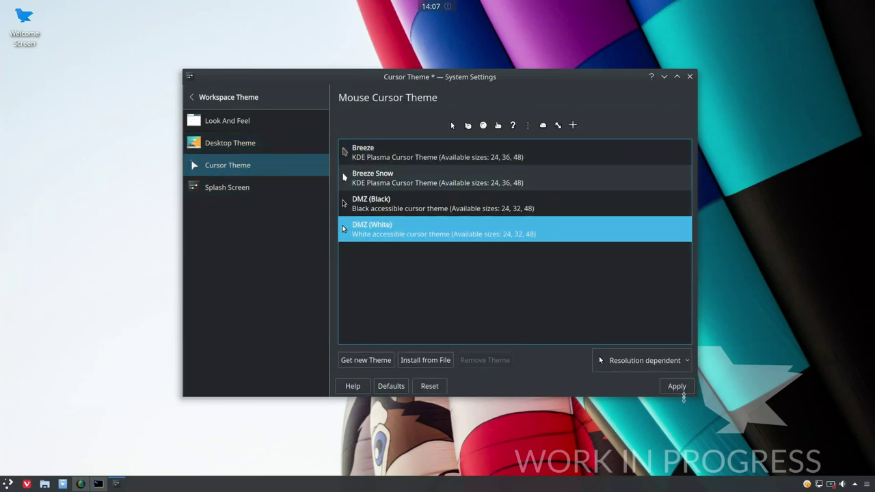
left_click(677, 386)
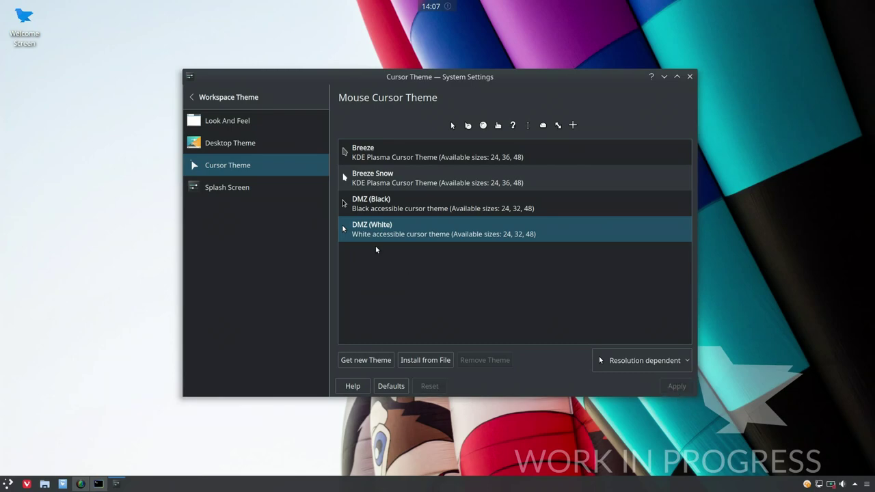
View the splash screen themes and the application colour schemes
left_click(251, 194)
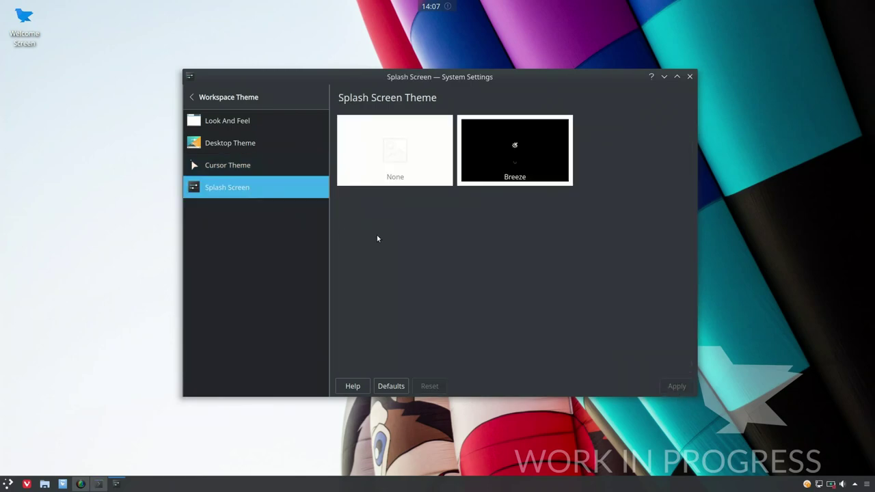
left_click(207, 101)
left_click(238, 168)
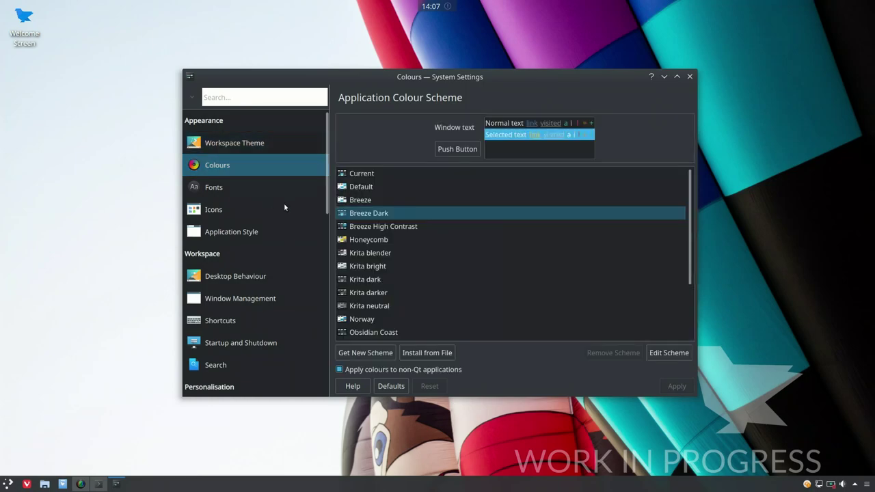
View the system font settings and the font management list, and return to the settings overview
left_click(215, 187)
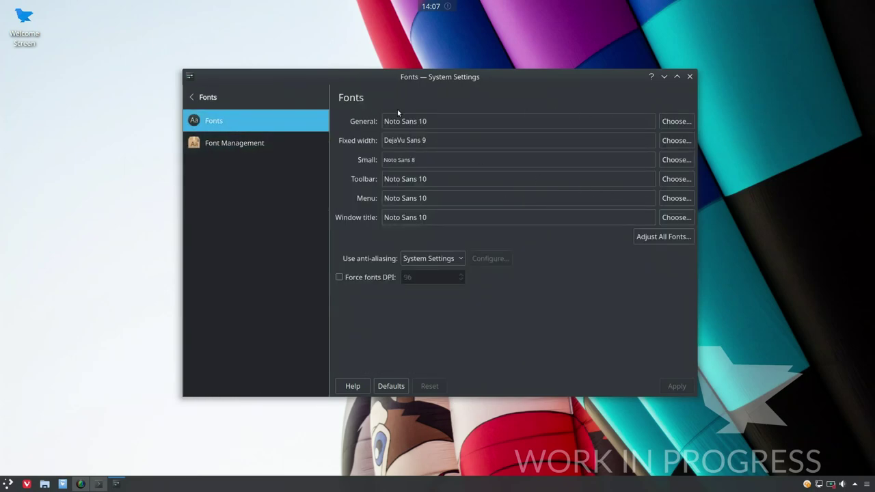
left_click(209, 145)
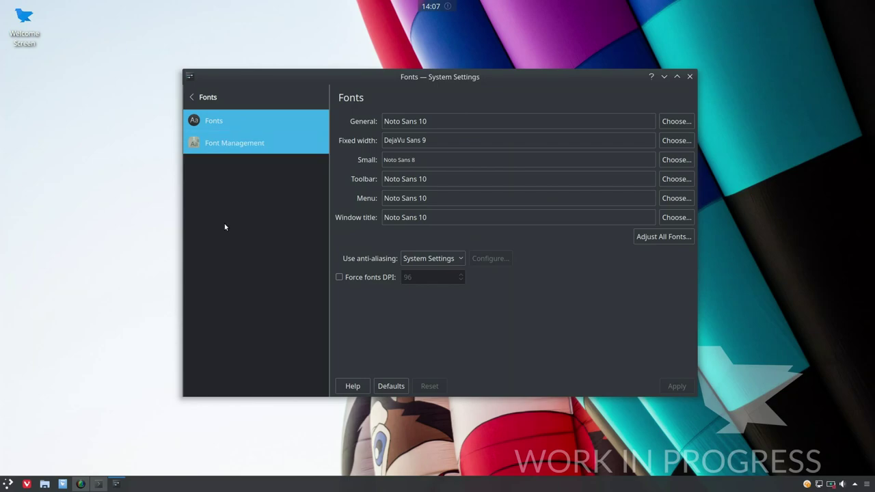
left_click(201, 97)
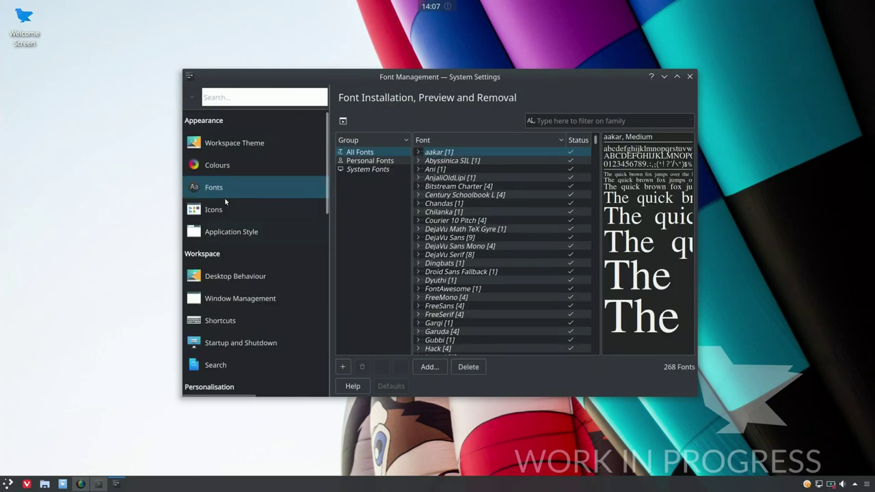
View the icon themes and the application style's widget style and window decoration settings
left_click(225, 209)
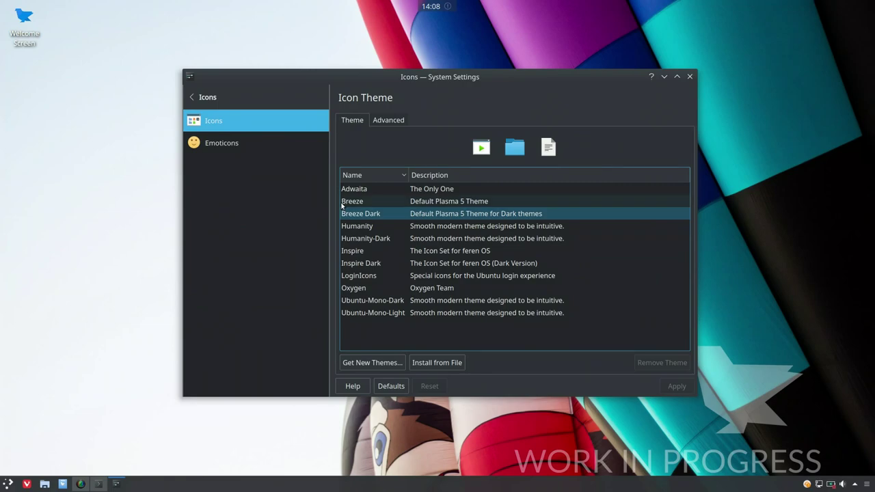
left_click(201, 97)
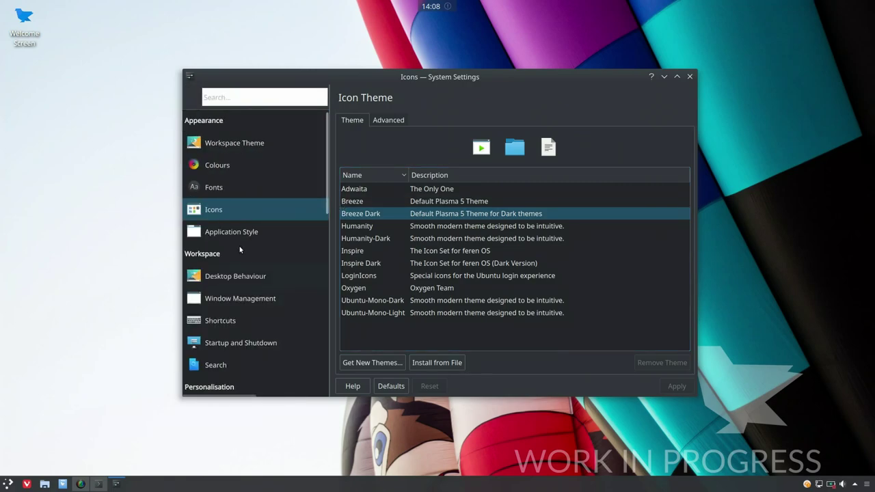
left_click(226, 231)
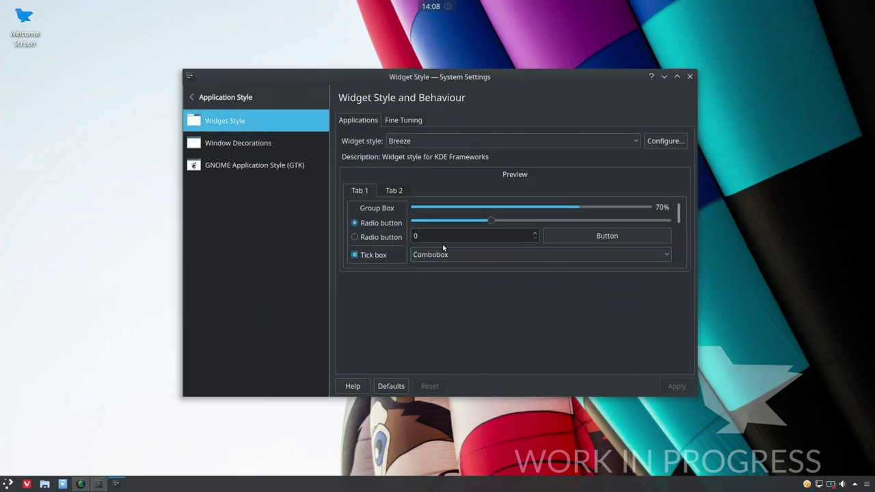
left_click(232, 142)
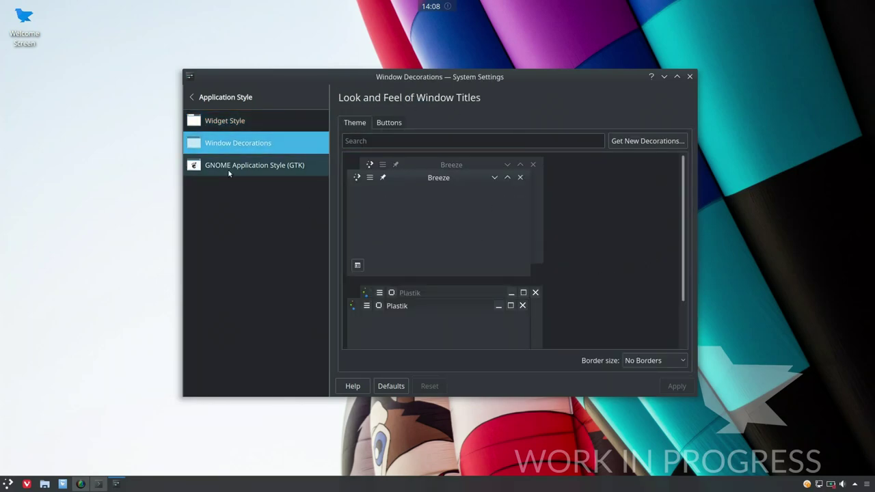
View the GNOME application style (GTK) settings, followed by the desktop behaviour's workspace and desktop effects settings
left_click(246, 168)
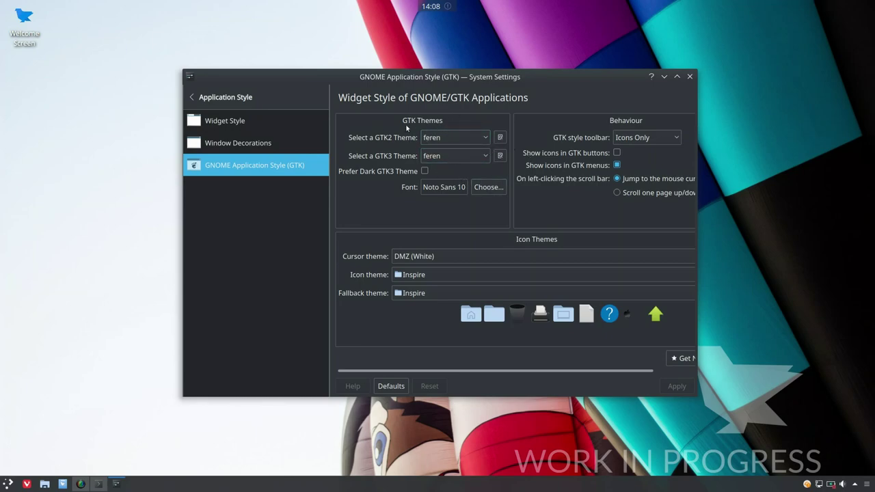
left_click(205, 144)
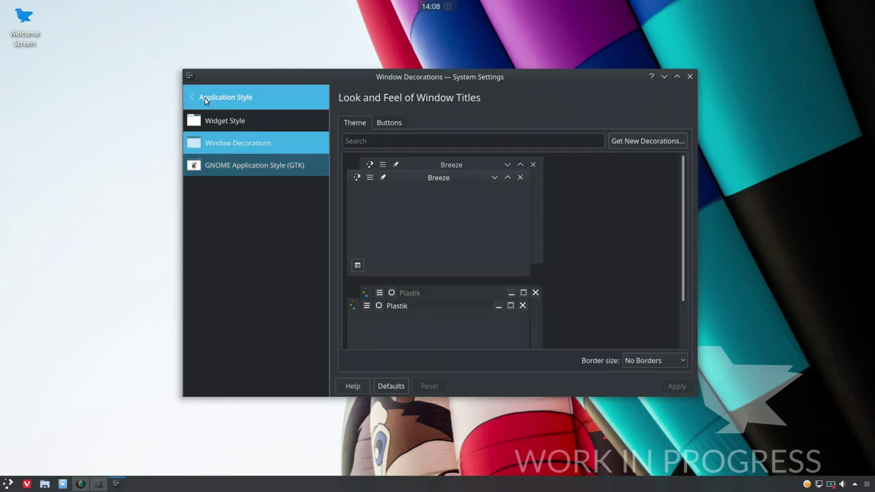
left_click(205, 97)
left_click(239, 279)
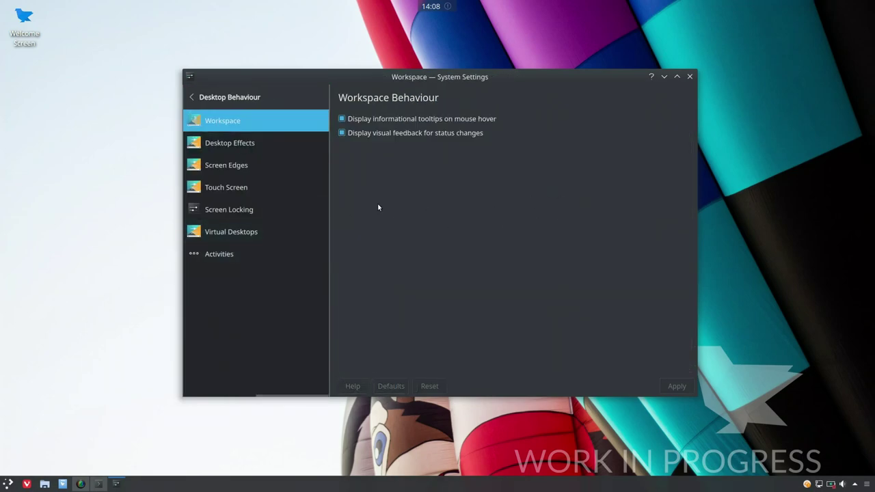
left_click(226, 143)
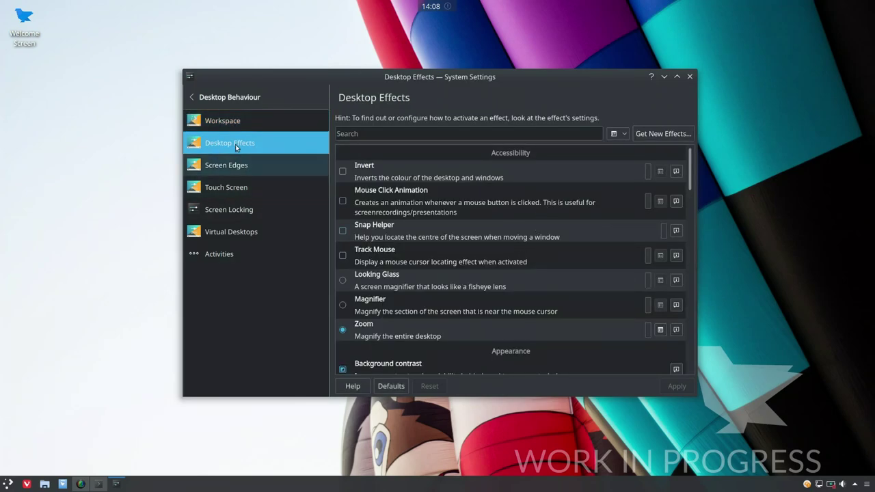
Look through the full list of settings categories down to the hardware section and close System Settings
left_click(218, 104)
scroll(255, 271, "down", 5)
scroll(255, 270, "down", 3)
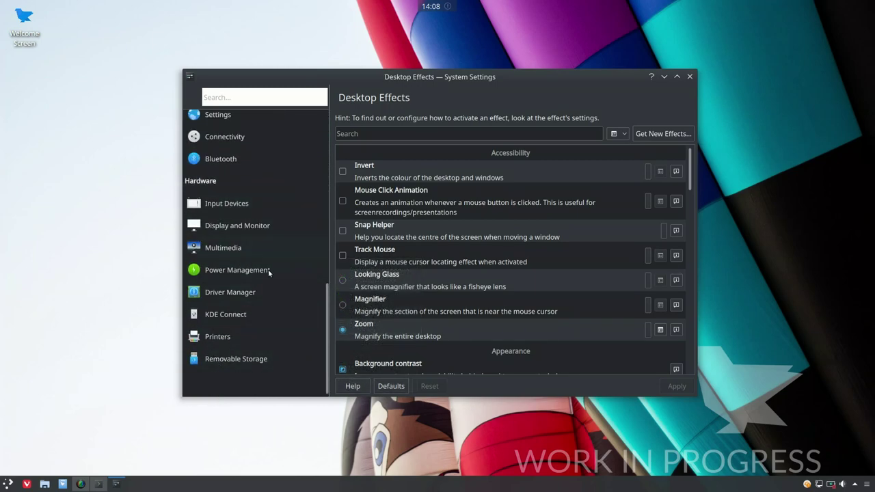
scroll(279, 244, "up", 3)
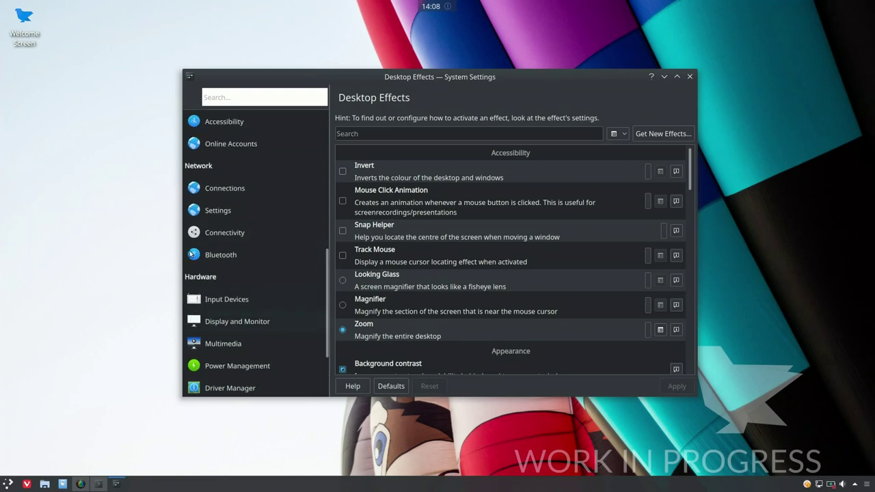
scroll(208, 172, "up", 10)
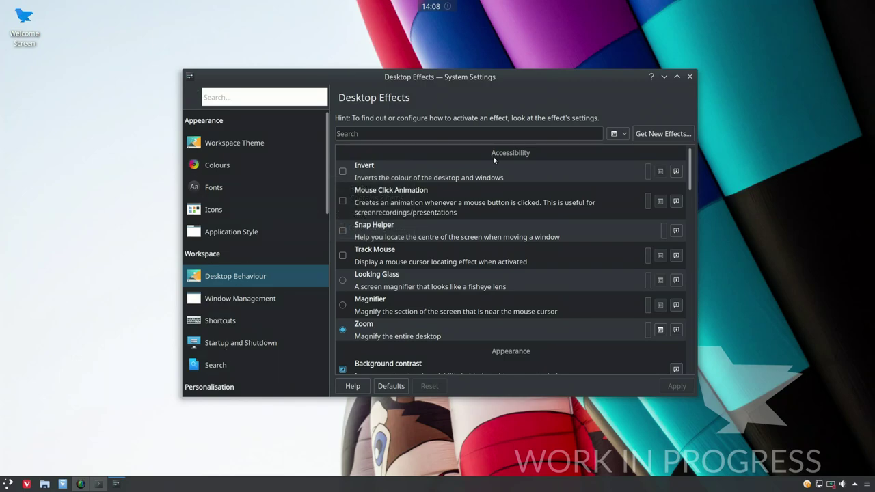
left_click(690, 77)
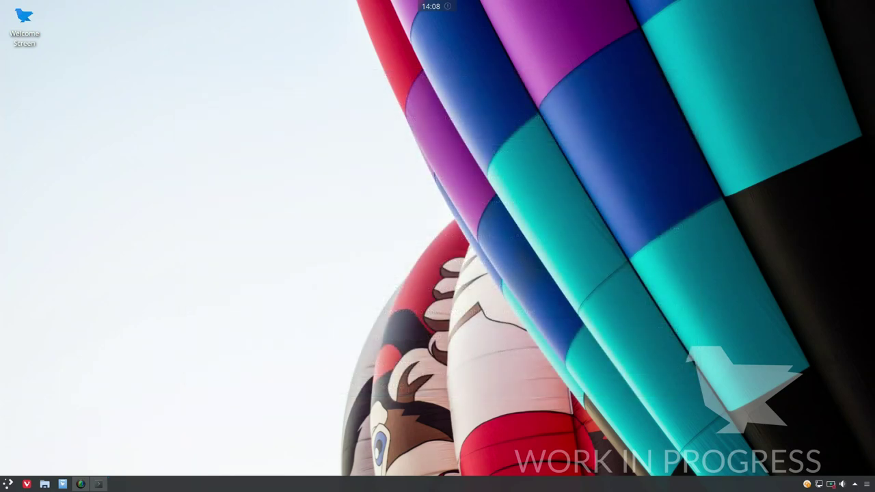
Bring the minimised Konsole window with the finished package upgrade back up and close it
left_click(99, 484)
left_click(98, 484)
left_click(98, 484)
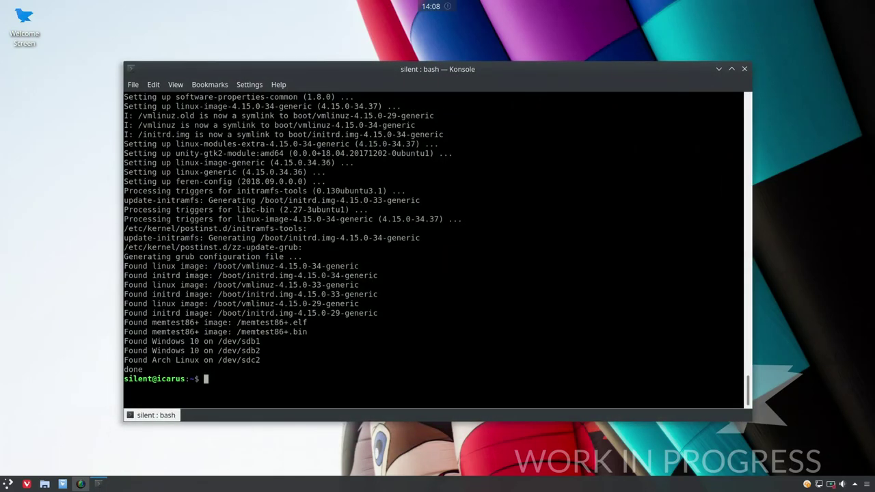
left_click(744, 69)
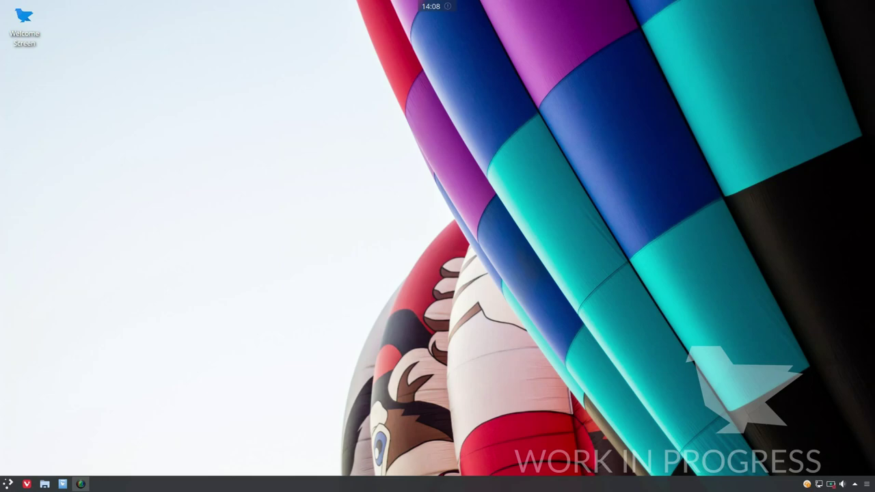
left_click(447, 6)
left_click(447, 6)
left_click(431, 6)
key("Escape")
Launch Synaptic Package Manager from the launcher's System category and authenticate with the account password
key("super")
key("Up")
key("Up")
key("Up")
key("Right")
key("Up")
key("Up")
key("Up")
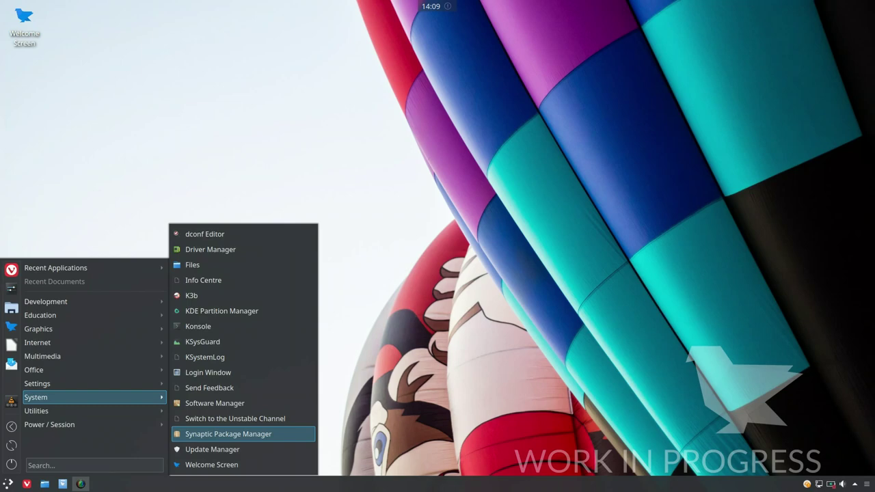
key("Return")
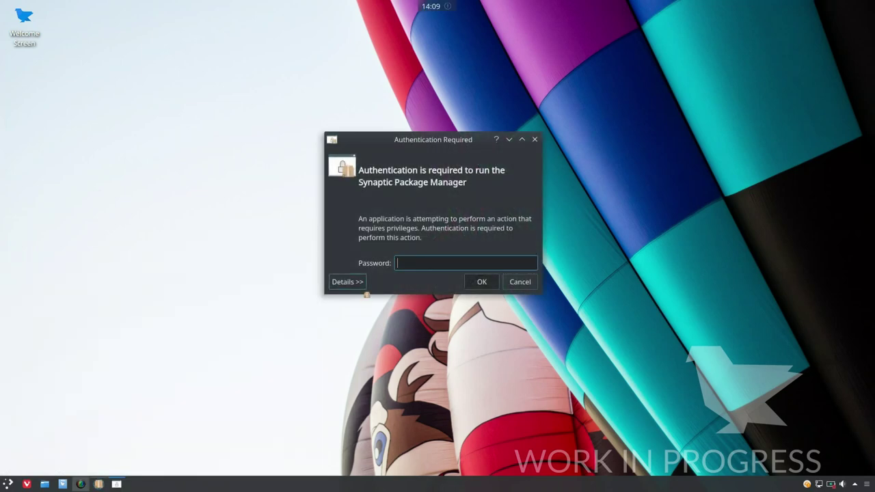
type("*********")
key("Return")
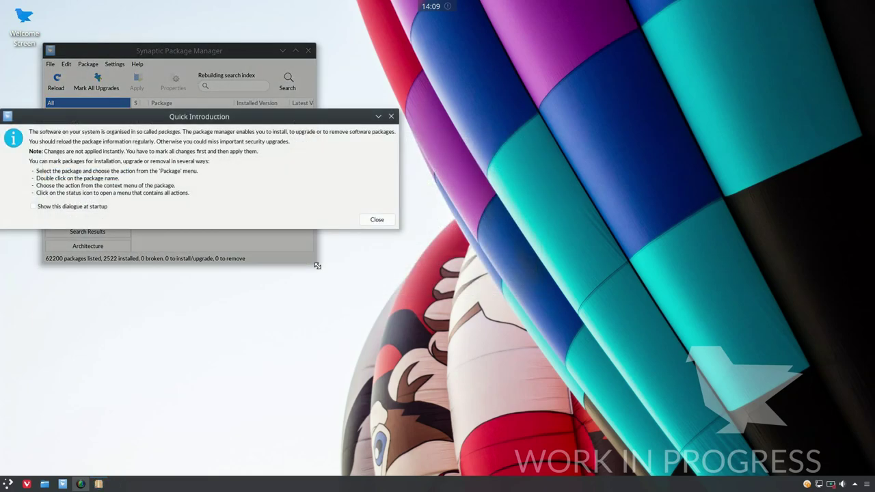
Enlarge the Synaptic window, dismiss the quick introduction and filter the package list for htop
left_click_drag(315, 262, 725, 413)
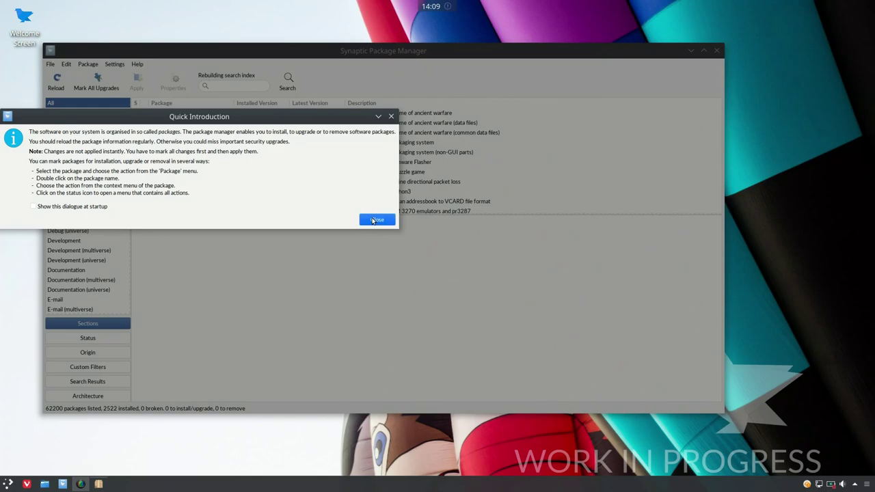
left_click(376, 219)
left_click_drag(403, 56, 444, 60)
type("htop")
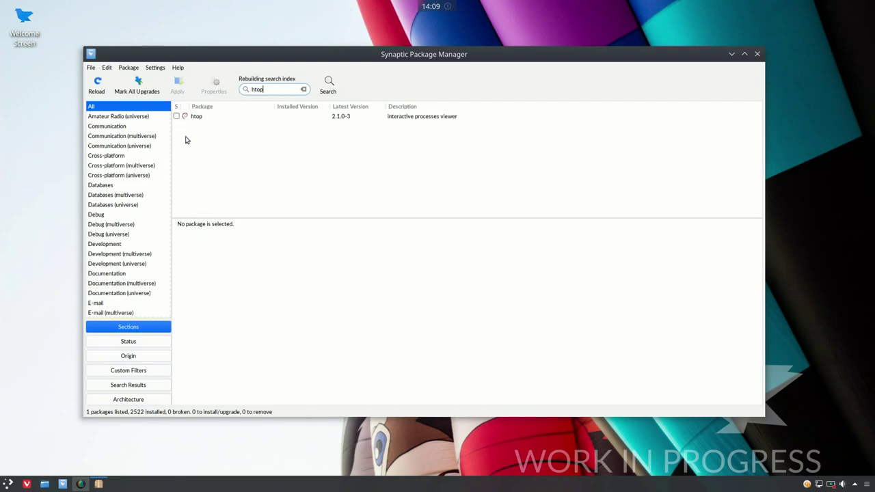
Mark the htop package for installation, apply the change and close Synaptic once it is installed
right_click(189, 118)
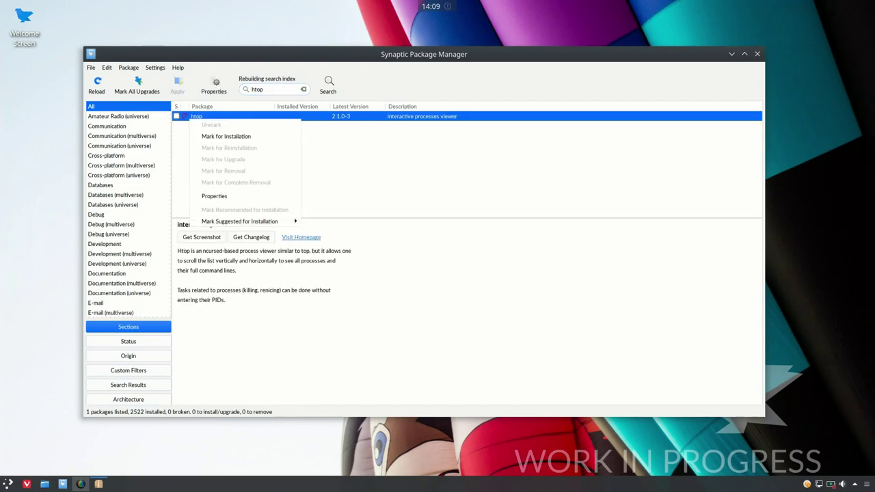
left_click(226, 136)
left_click(177, 87)
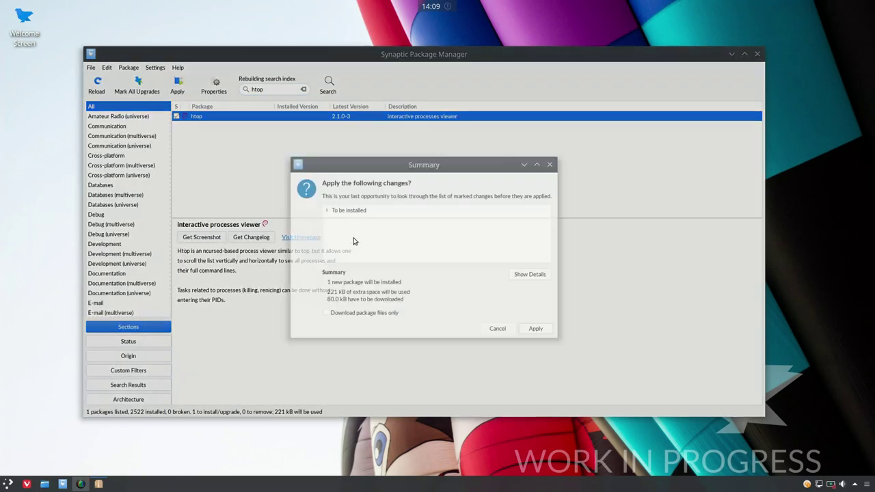
left_click(534, 329)
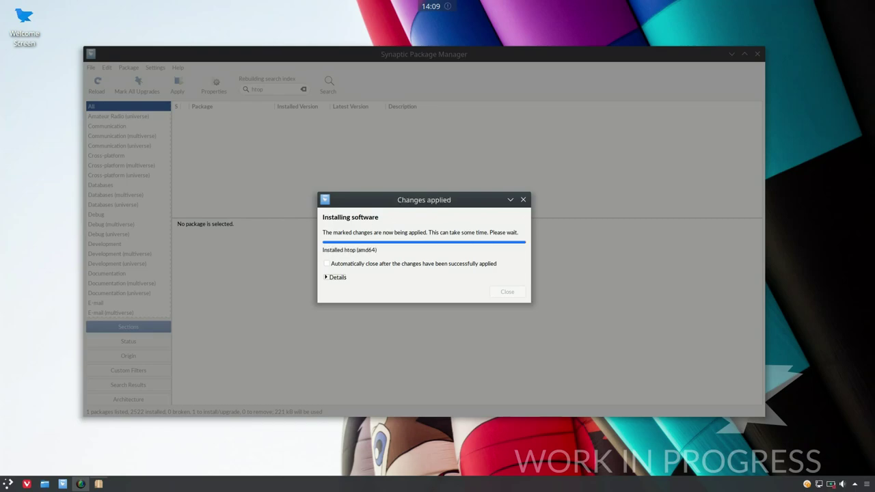
left_click(504, 280)
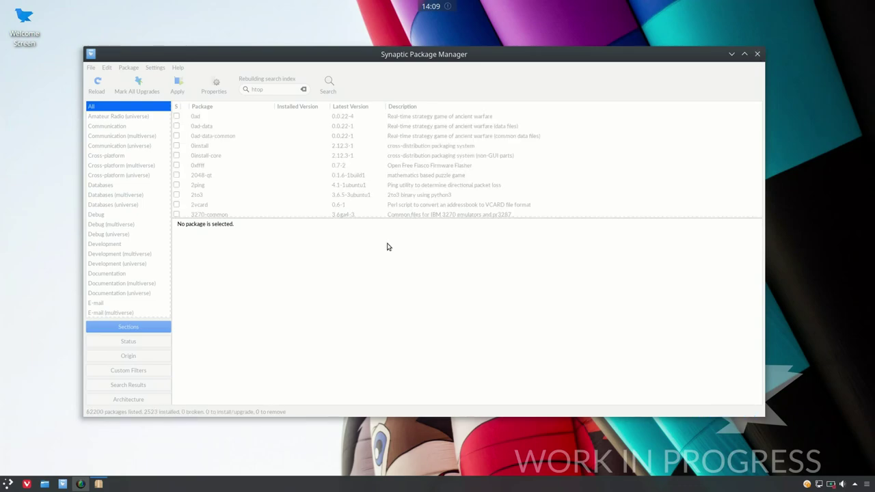
left_click(756, 54)
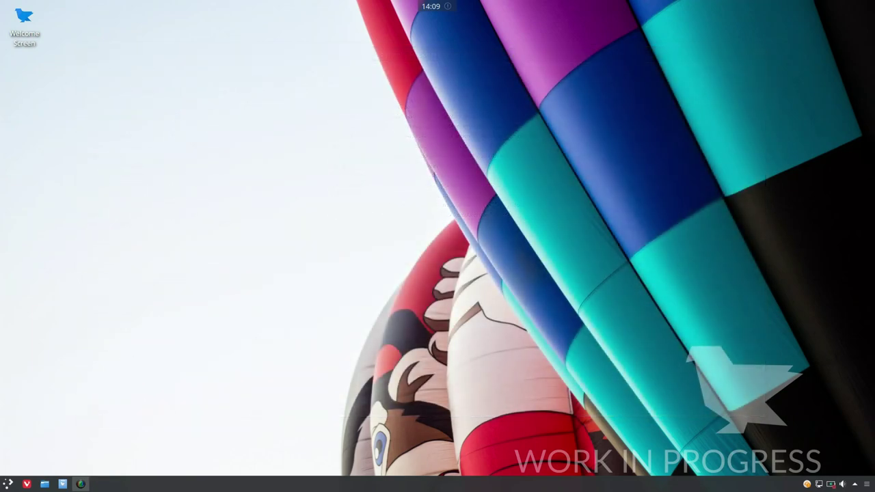
Launch Konsole from the launcher's System category
key("super")
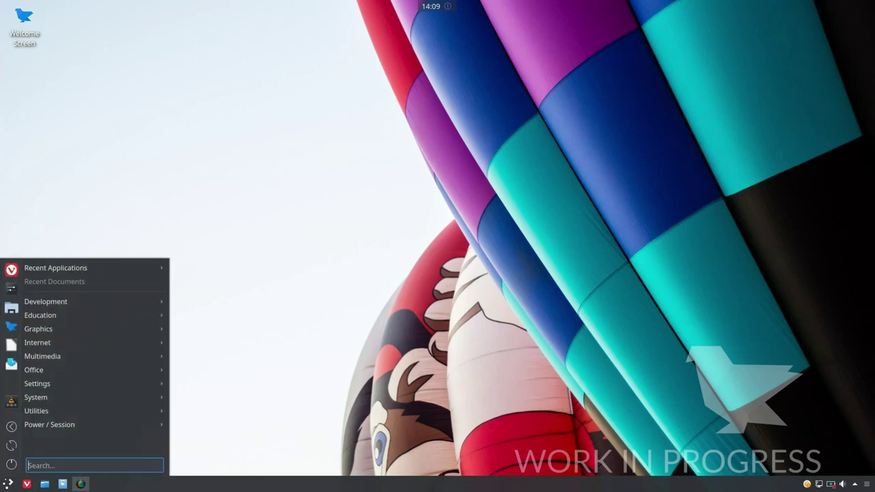
key("Up")
key("Up")
key("Up")
key("Up")
key("Right")
key("Up")
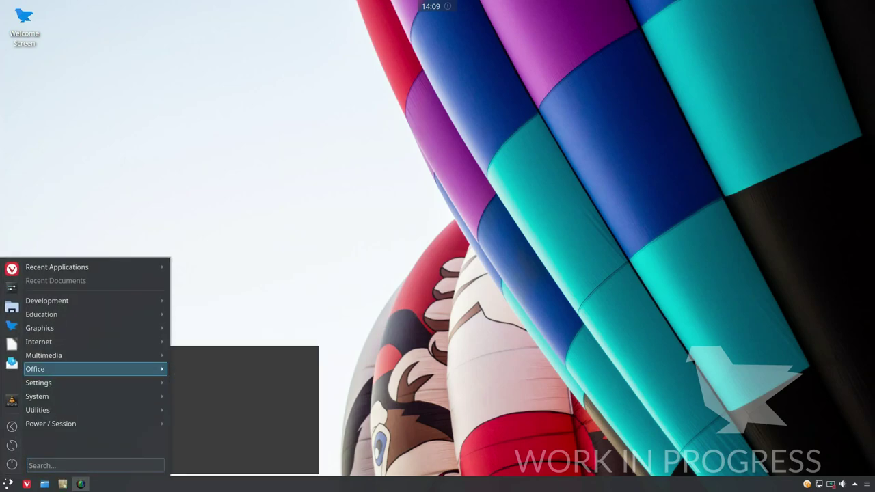
key("Down")
key("Down")
key("Down")
key("Up")
key("Right")
key("Up")
key("Up")
key("Return")
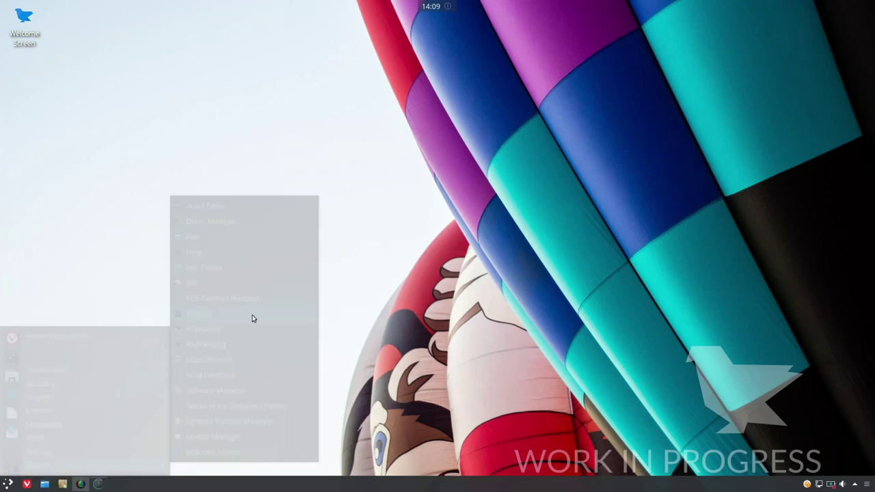
Run htop to examine the running processes and CPU and memory usage, quit it and close Konsole
type("htop")
key("Return")
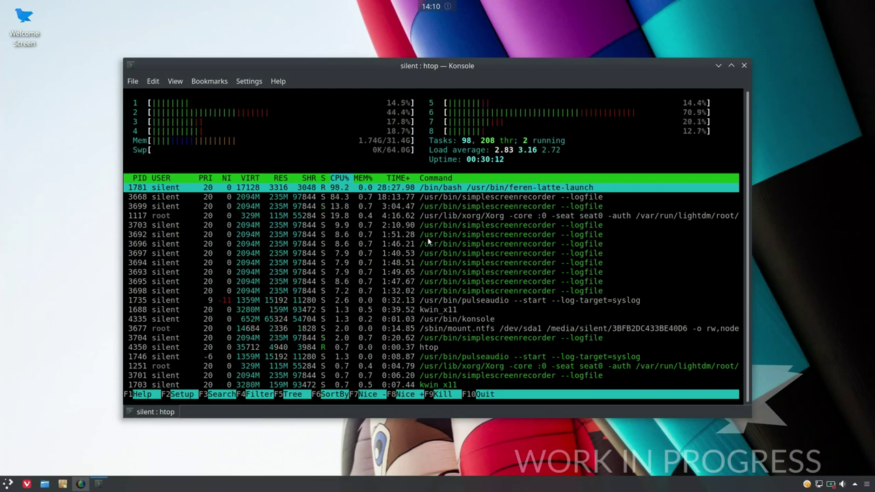
key("q")
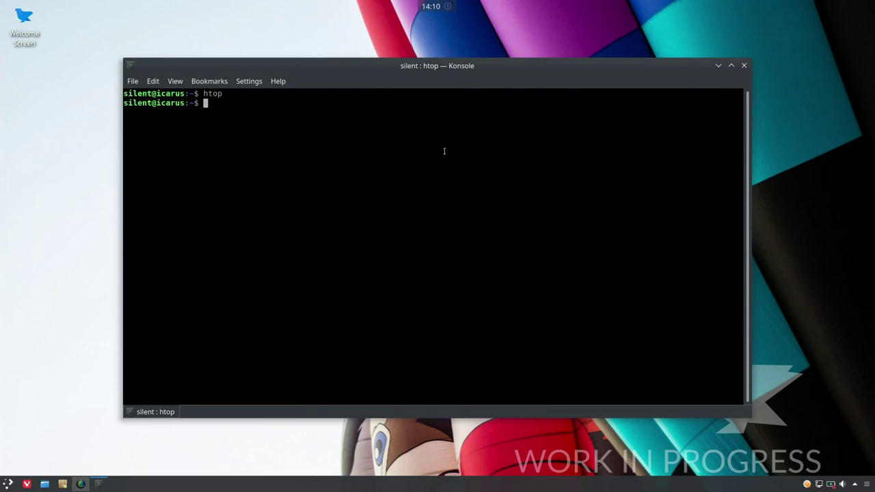
left_click(744, 66)
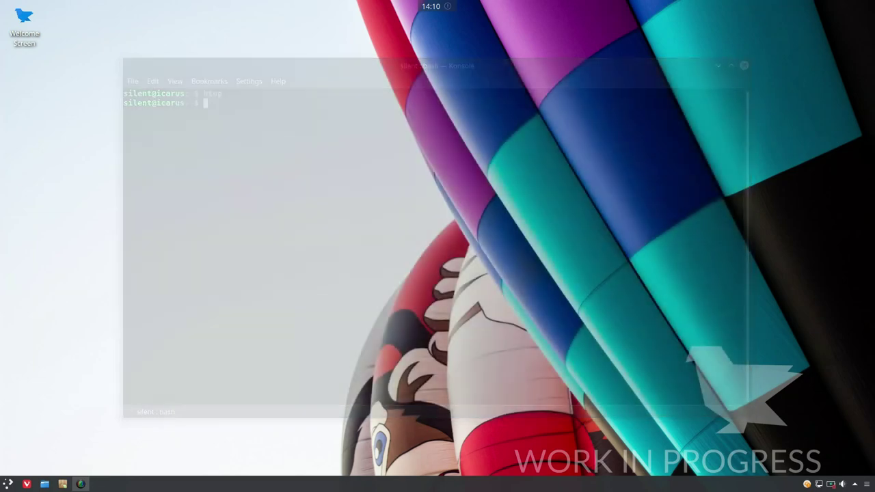